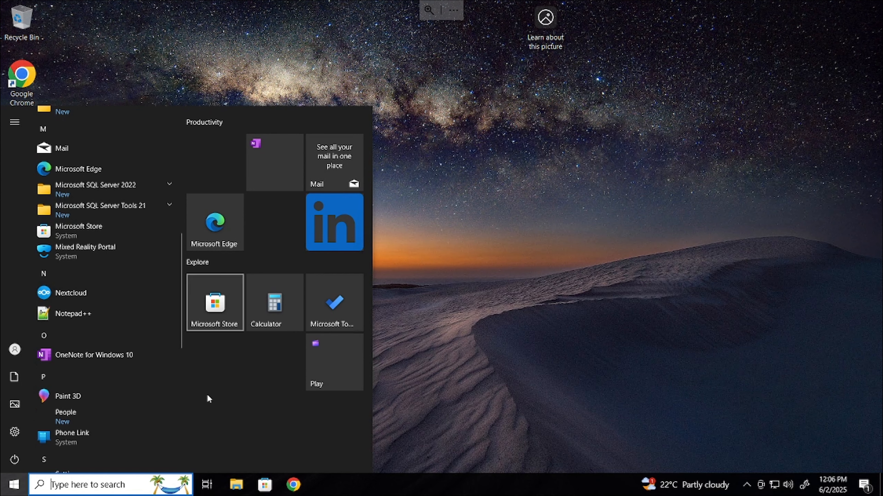
Open BizLink_Installation_Guide.pdf from File Explorer's recent files so it loads in Edge
{"action": "left_click", "coordinate": [235, 486]}
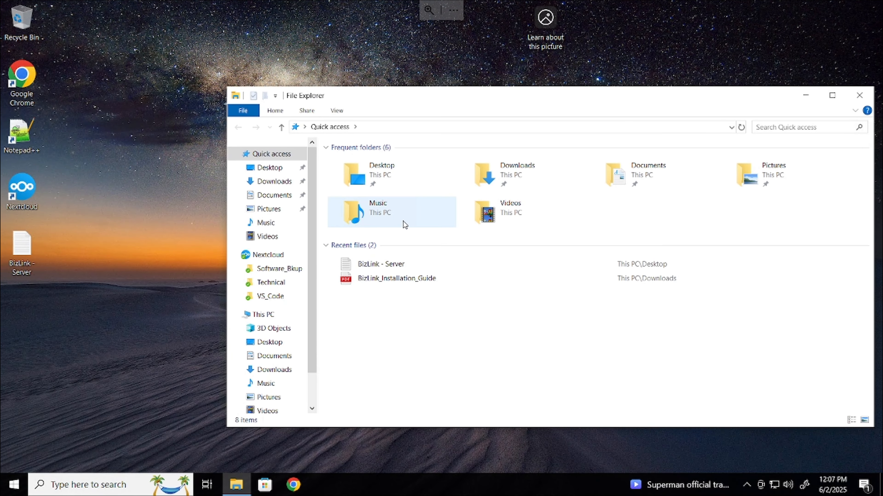
{"action": "double_click", "coordinate": [407, 280]}
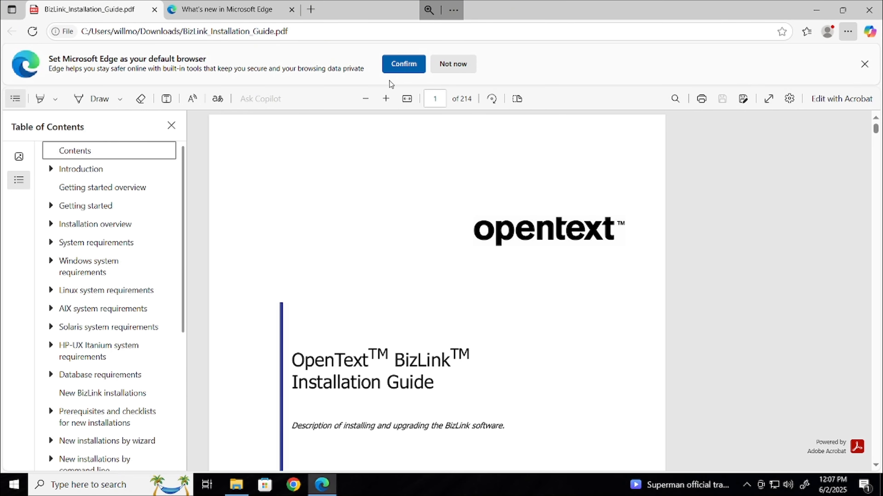
Dismiss Edge's default-browser prompt, Settings window and cookie banner, restore the window, and close the extra tabs
{"action": "left_click", "coordinate": [400, 66]}
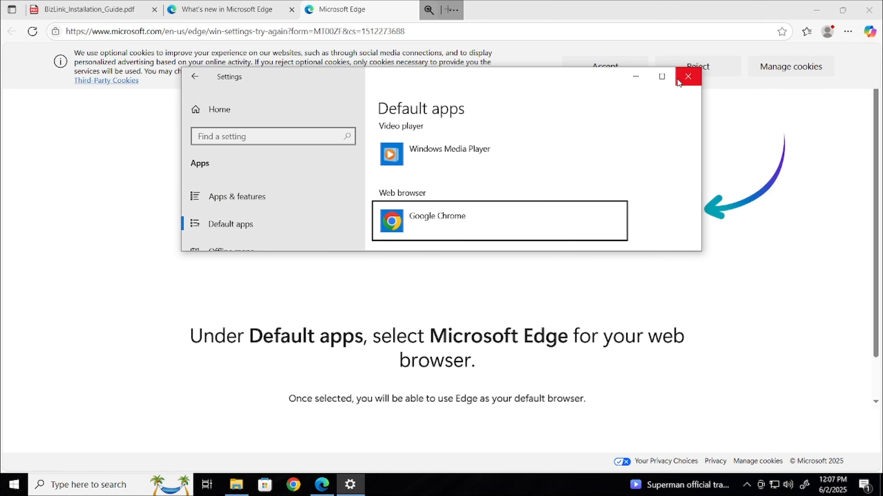
{"action": "left_click", "coordinate": [678, 79]}
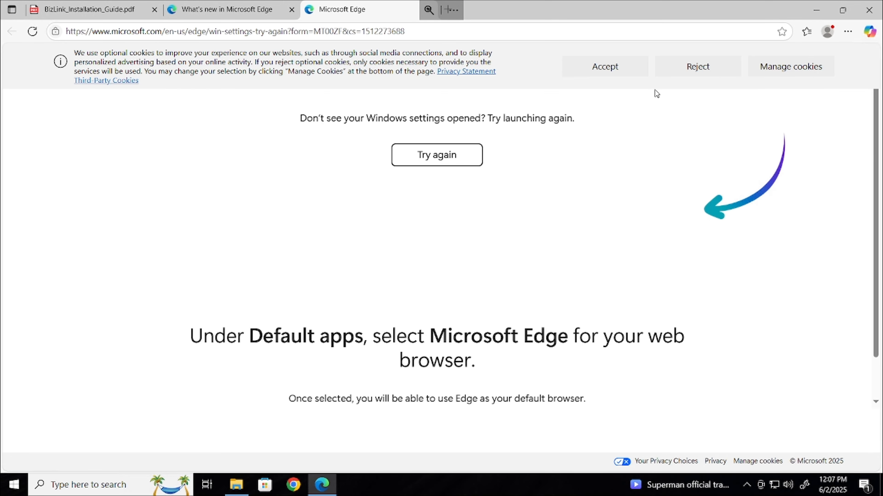
{"action": "left_click", "coordinate": [599, 72]}
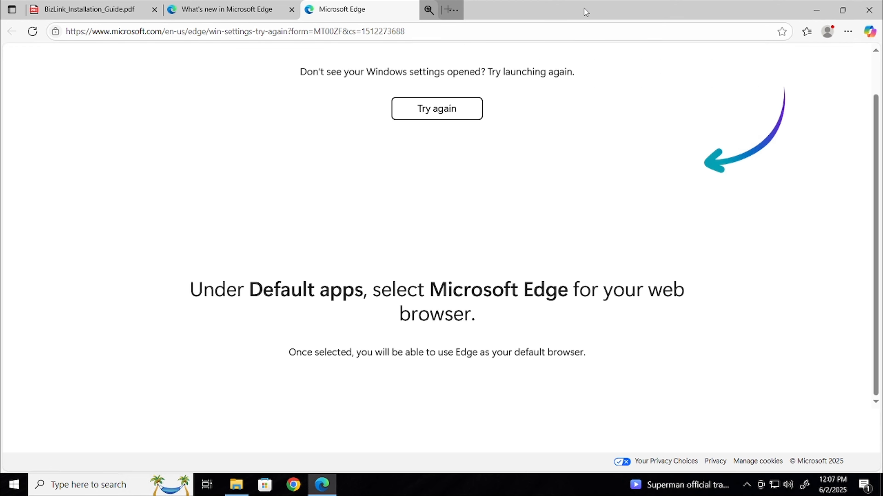
{"action": "left_click_drag", "start_coordinate": [586, 13], "coordinate": [577, 59]}
{"action": "left_click", "coordinate": [579, 57]}
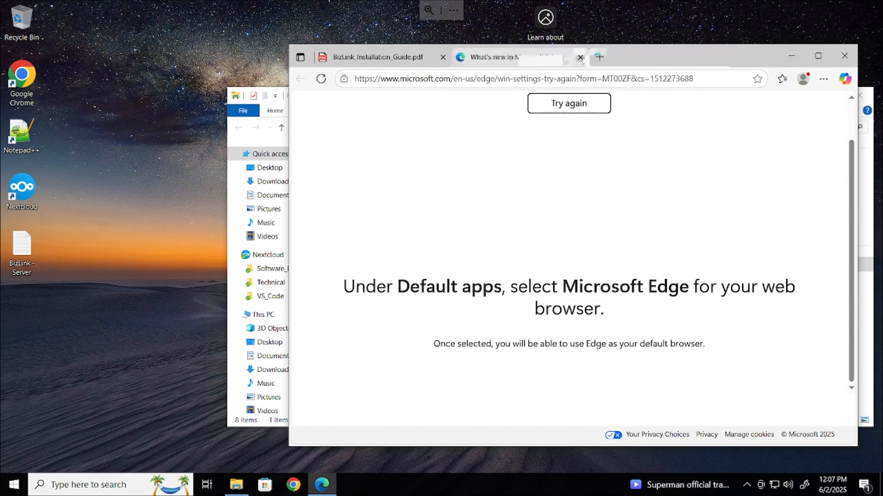
{"action": "left_click", "coordinate": [579, 57]}
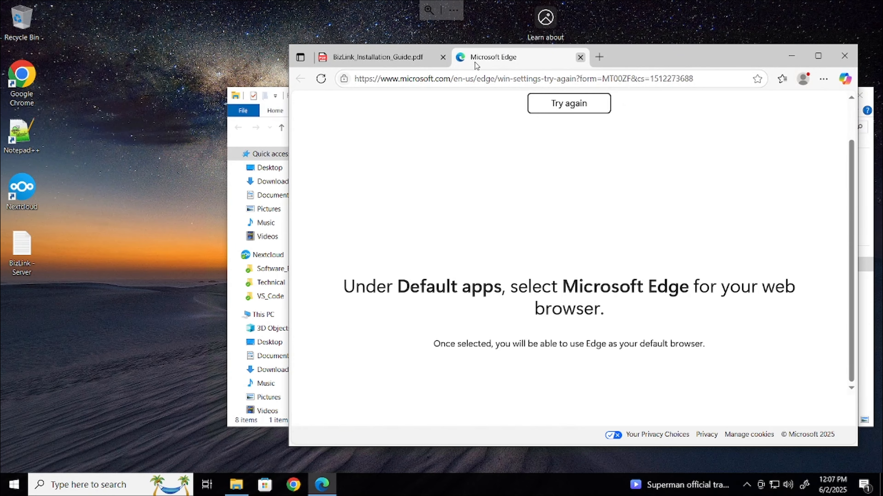
Scroll the guide's contents down to page 15, 'Stages of installing or updating BizLink'
{"action": "scroll", "coordinate": [588, 289], "scroll_direction": "down", "scroll_amount": 15}
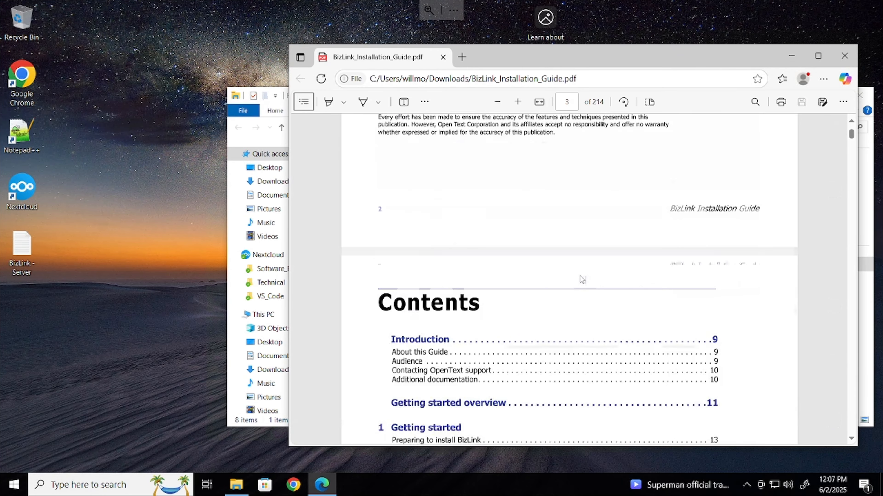
{"action": "scroll", "coordinate": [587, 278], "scroll_direction": "down", "scroll_amount": 10}
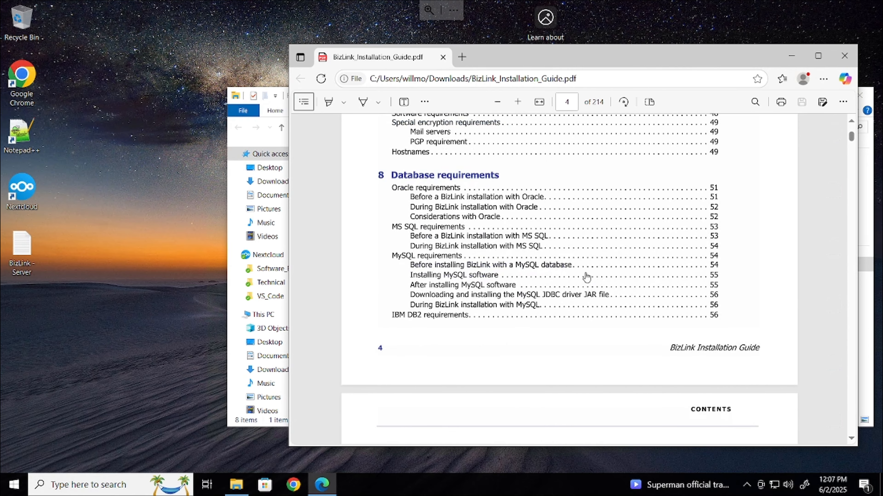
{"action": "scroll", "coordinate": [587, 277], "scroll_direction": "down", "scroll_amount": 10}
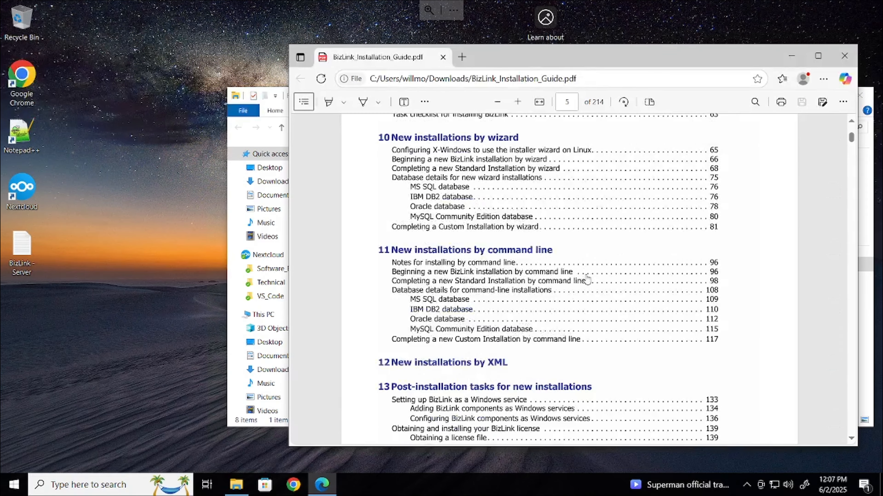
{"action": "scroll", "coordinate": [586, 278], "scroll_direction": "down", "scroll_amount": 10}
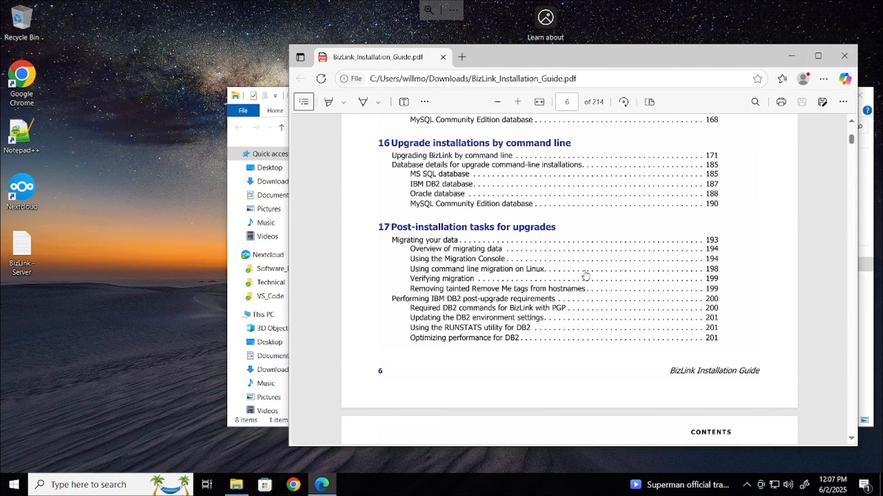
{"action": "scroll", "coordinate": [586, 275], "scroll_direction": "down", "scroll_amount": 5}
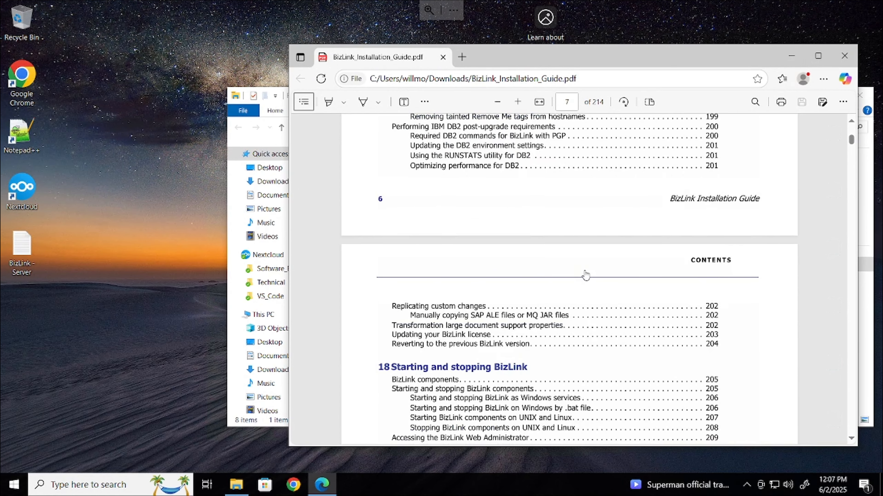
{"action": "scroll", "coordinate": [586, 276], "scroll_direction": "down", "scroll_amount": 5}
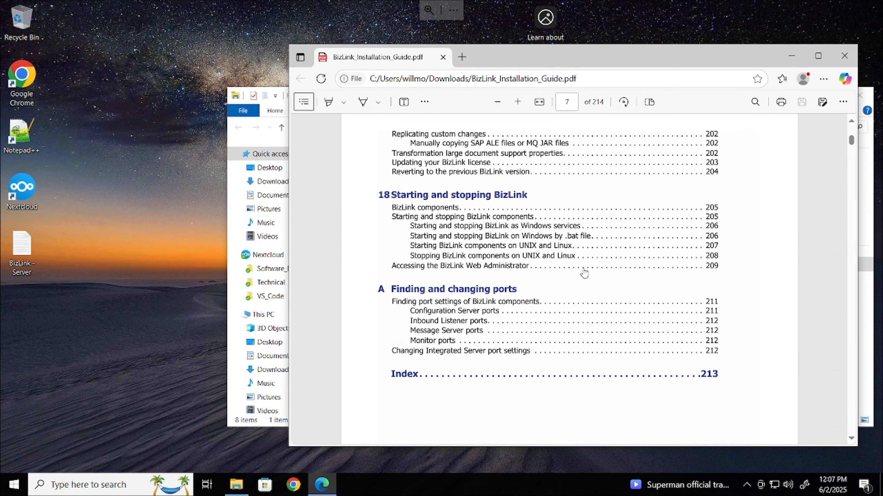
{"action": "scroll", "coordinate": [585, 272], "scroll_direction": "down", "scroll_amount": 20}
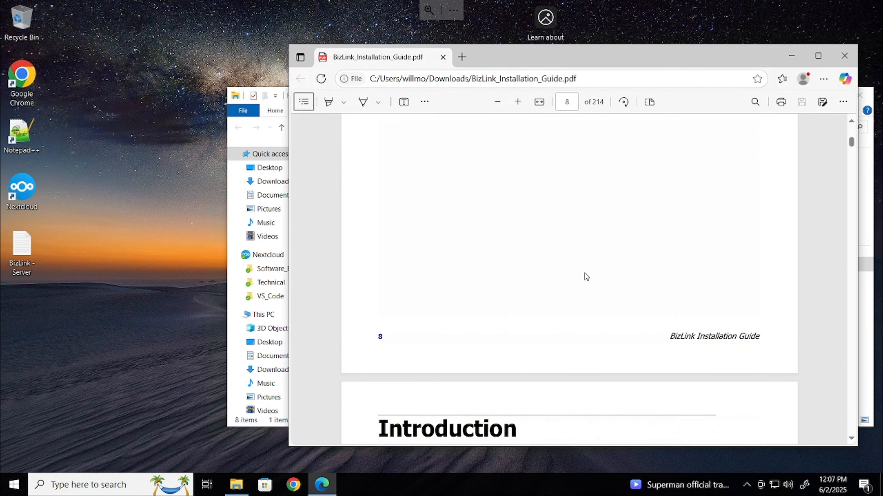
{"action": "scroll", "coordinate": [587, 275], "scroll_direction": "down", "scroll_amount": 8}
{"action": "scroll", "coordinate": [587, 270], "scroll_direction": "down", "scroll_amount": 20}
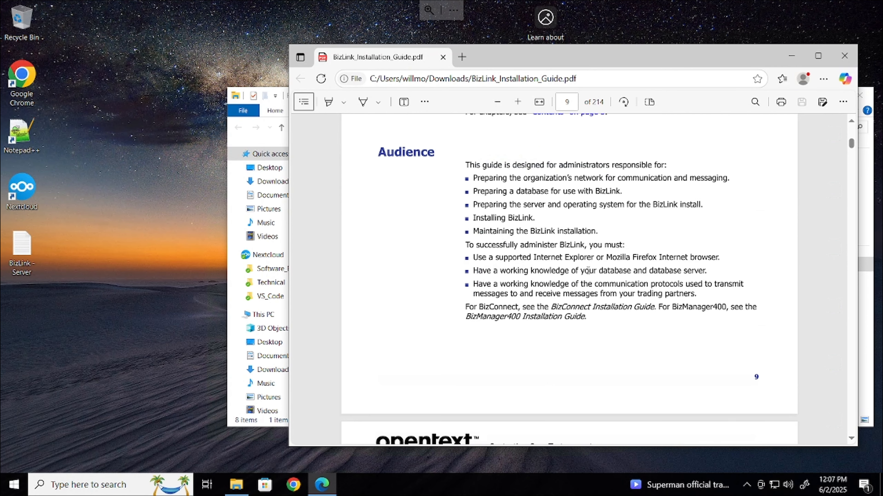
{"action": "scroll", "coordinate": [588, 270], "scroll_direction": "down", "scroll_amount": 20}
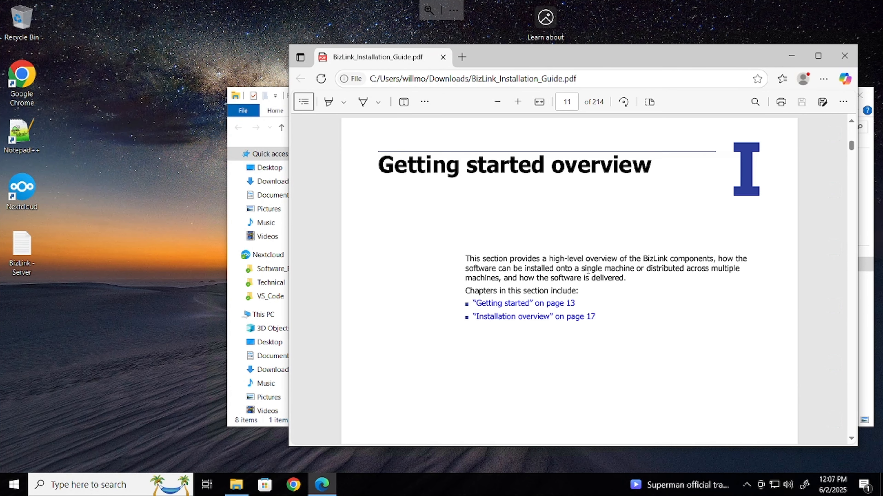
{"action": "scroll", "coordinate": [588, 270], "scroll_direction": "down", "scroll_amount": 8}
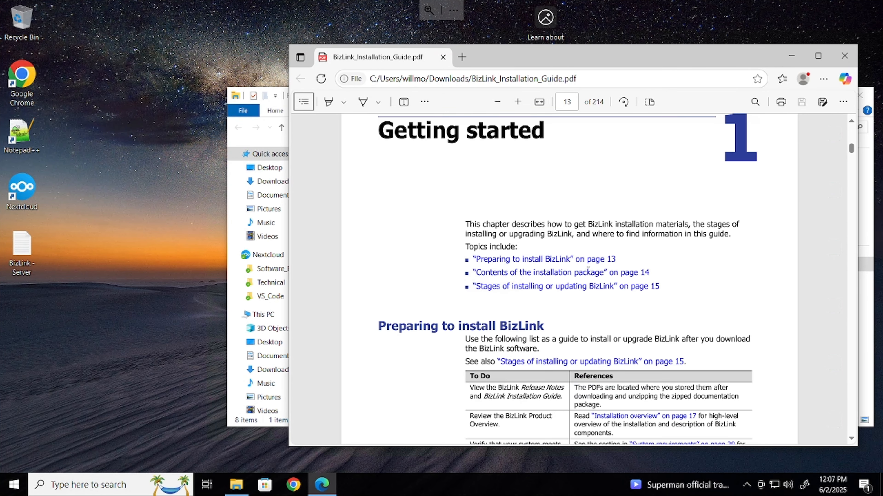
{"action": "scroll", "coordinate": [588, 270], "scroll_direction": "down", "scroll_amount": 5}
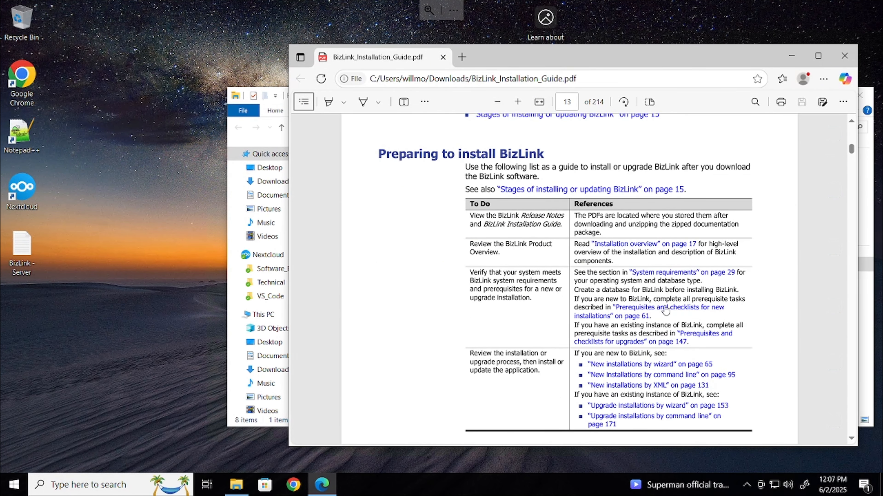
{"action": "scroll", "coordinate": [666, 312], "scroll_direction": "down", "scroll_amount": 13}
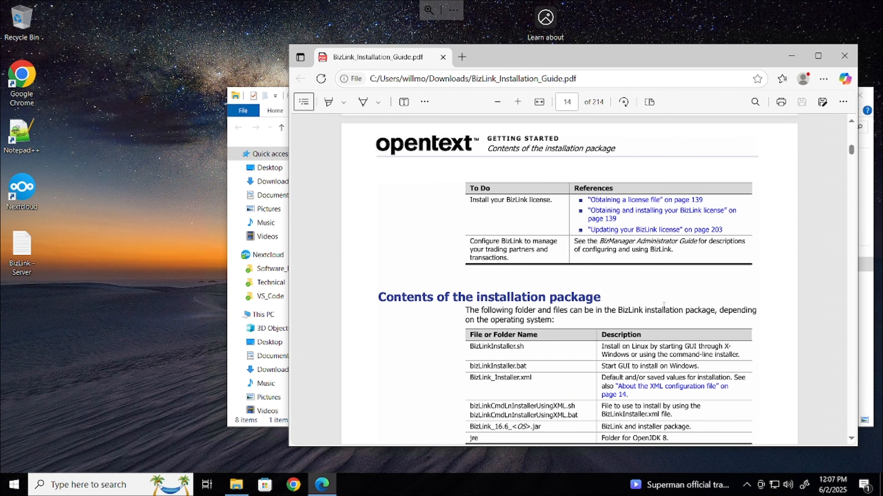
{"action": "scroll", "coordinate": [664, 306], "scroll_direction": "down", "scroll_amount": 3}
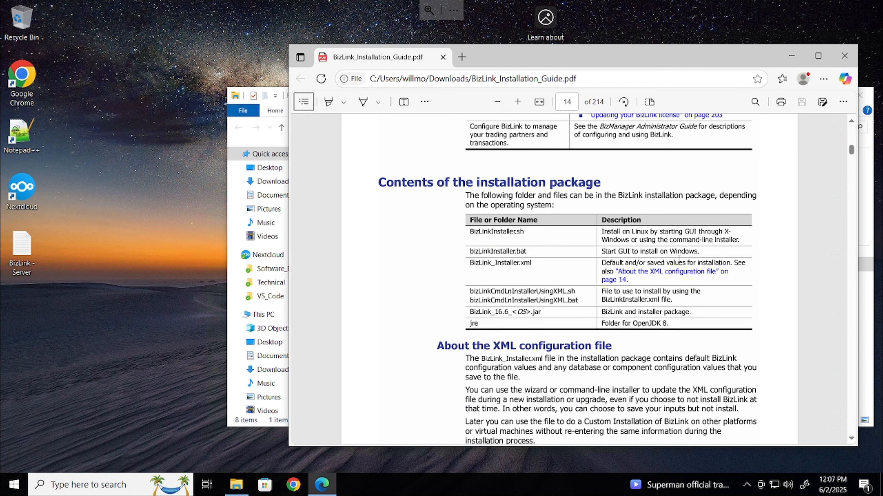
{"action": "scroll", "coordinate": [679, 259], "scroll_direction": "down", "scroll_amount": 2}
{"action": "left_click_drag", "start_coordinate": [622, 266], "coordinate": [688, 278]}
{"action": "left_click", "coordinate": [676, 274]}
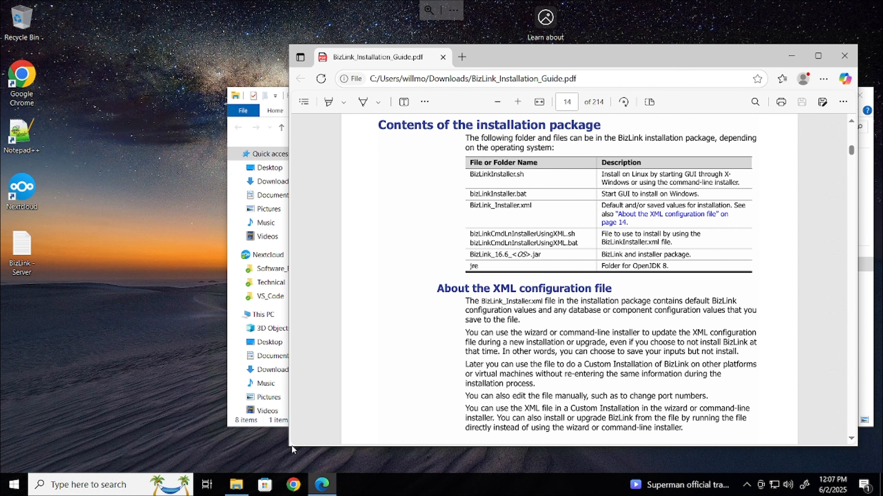
Resize and reposition the Edge window so File Explorer shows beside it
{"action": "mouse_move", "coordinate": [290, 447]}
{"action": "left_mouse_down"}
{"action": "mouse_move", "coordinate": [103, 439]}
{"action": "mouse_move", "coordinate": [77, 450]}
{"action": "left_mouse_up"}
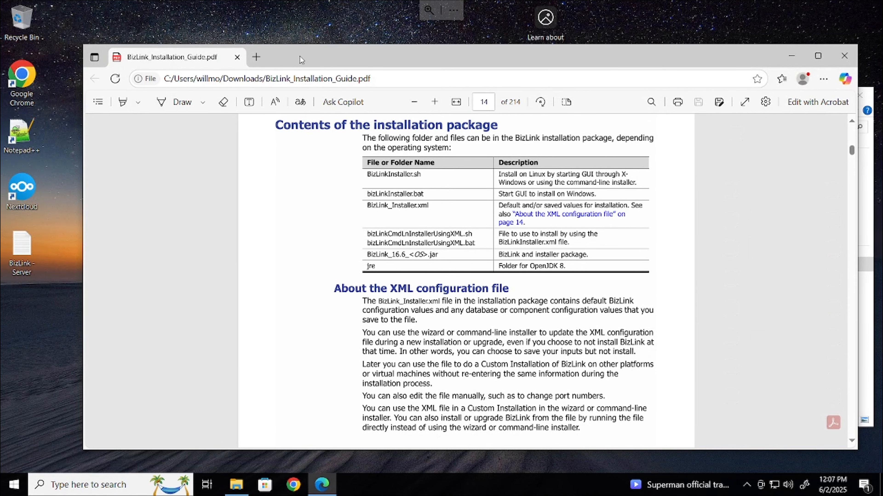
{"action": "left_click_drag", "start_coordinate": [299, 56], "coordinate": [259, 31]}
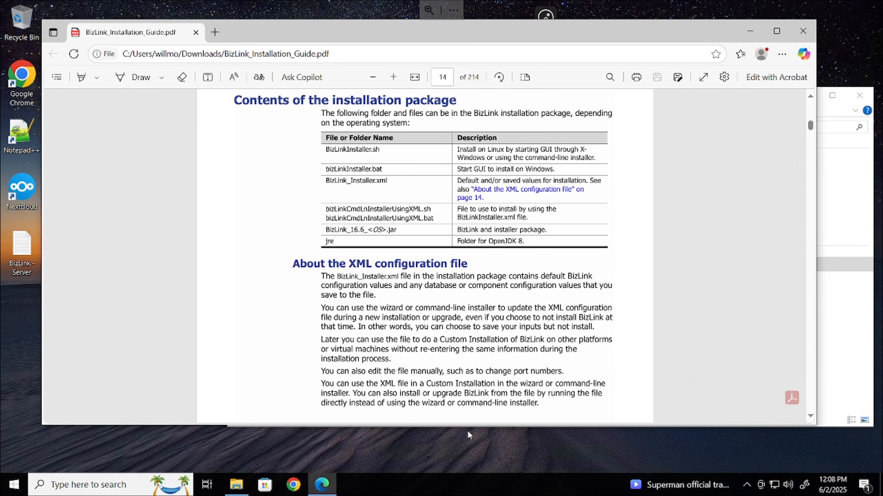
{"action": "left_click_drag", "start_coordinate": [468, 427], "coordinate": [477, 467]}
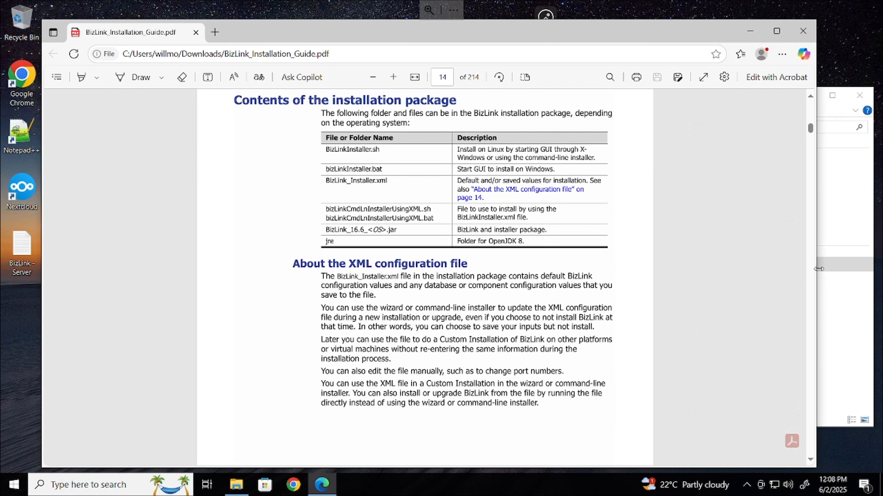
{"action": "left_click_drag", "start_coordinate": [816, 274], "coordinate": [666, 274]}
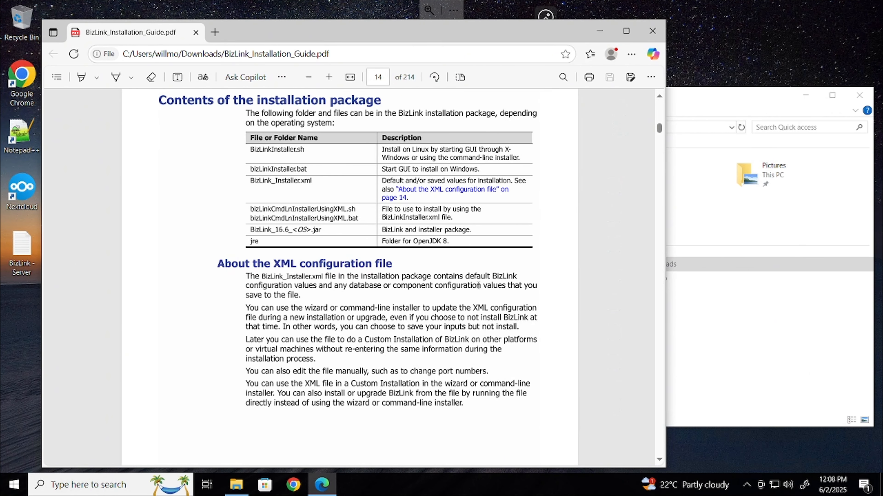
{"action": "scroll", "coordinate": [478, 285], "scroll_direction": "down", "scroll_amount": 5}
{"action": "scroll", "coordinate": [447, 288], "scroll_direction": "down", "scroll_amount": 4}
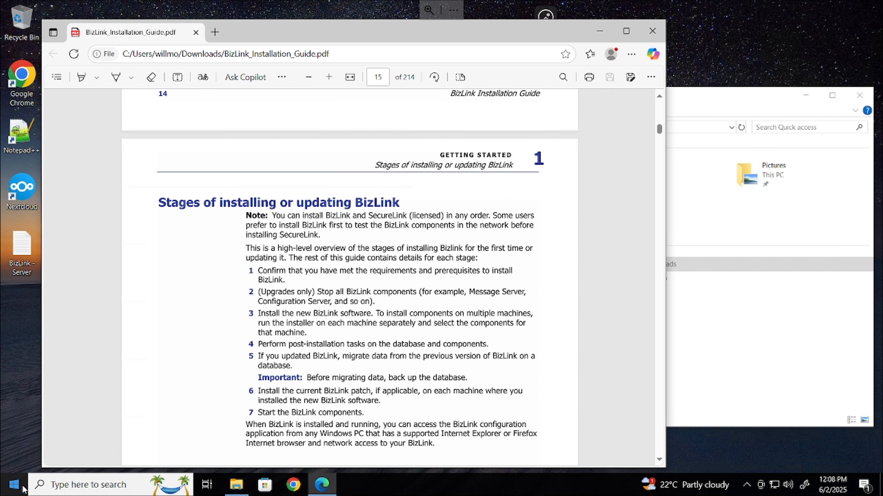
Launch SQL Server 2022 Configuration Manager from the Start menu and approve the UAC prompt
{"action": "left_click", "coordinate": [236, 485]}
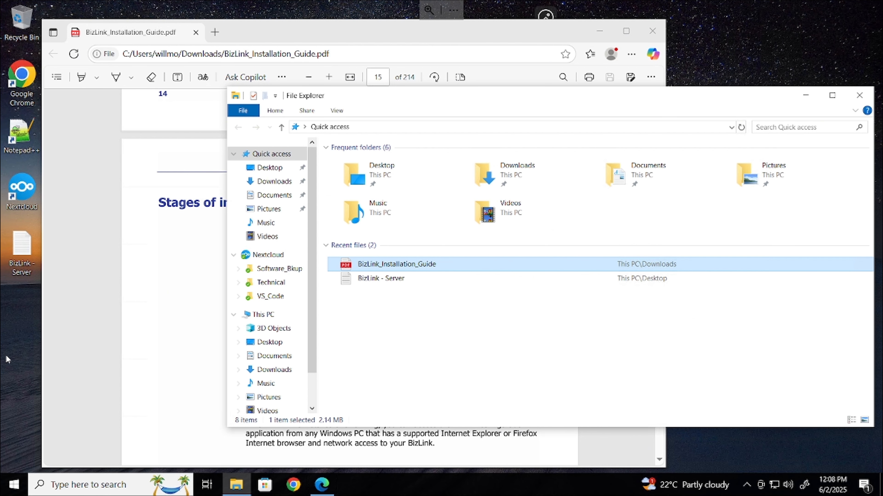
{"action": "left_click", "coordinate": [22, 334]}
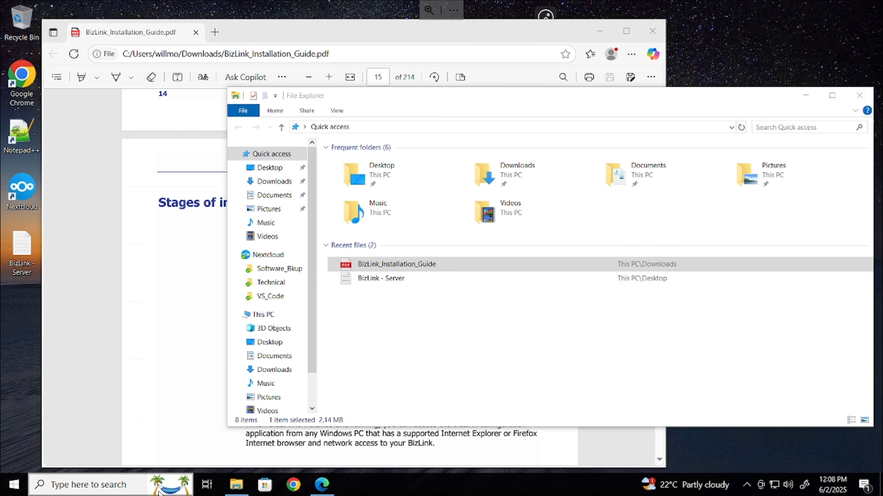
{"action": "left_click", "coordinate": [14, 485]}
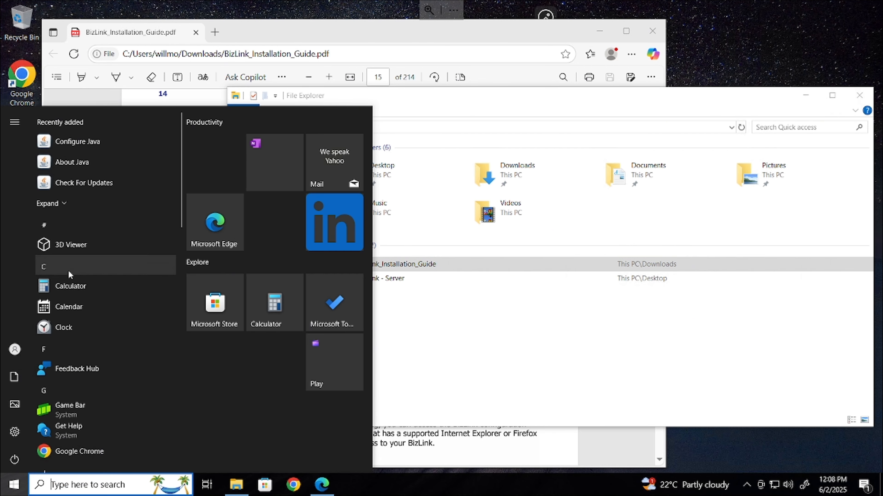
{"action": "scroll", "coordinate": [53, 390], "scroll_direction": "down", "scroll_amount": 6}
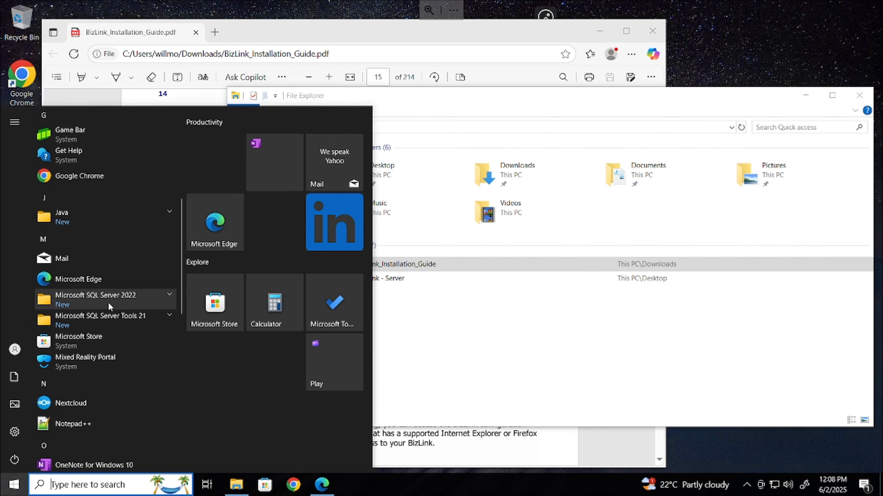
{"action": "left_click", "coordinate": [109, 300]}
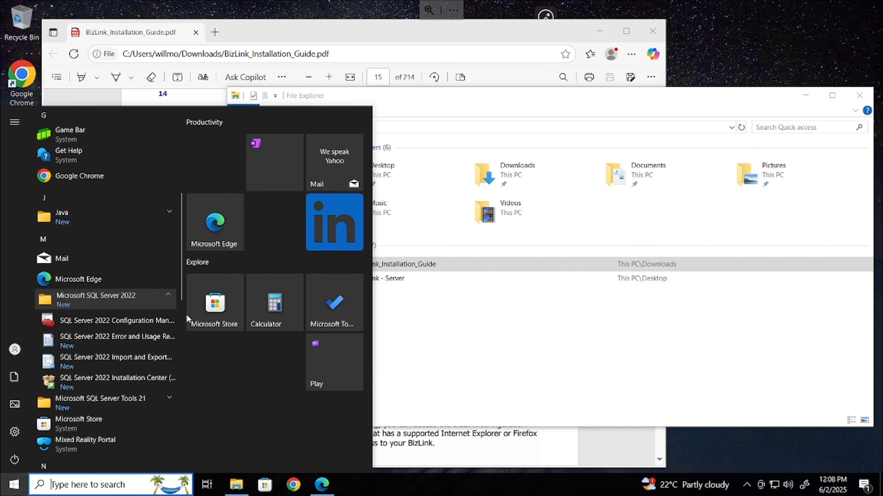
{"action": "left_click", "coordinate": [104, 321]}
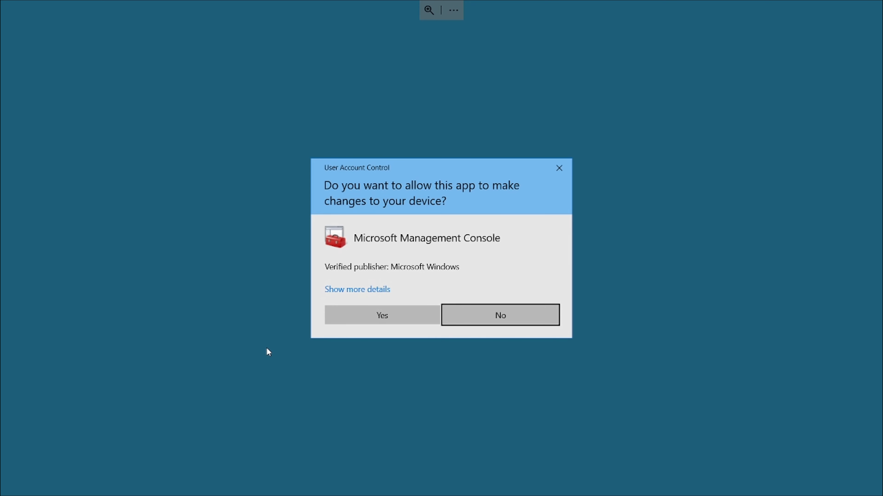
{"action": "left_click", "coordinate": [426, 313]}
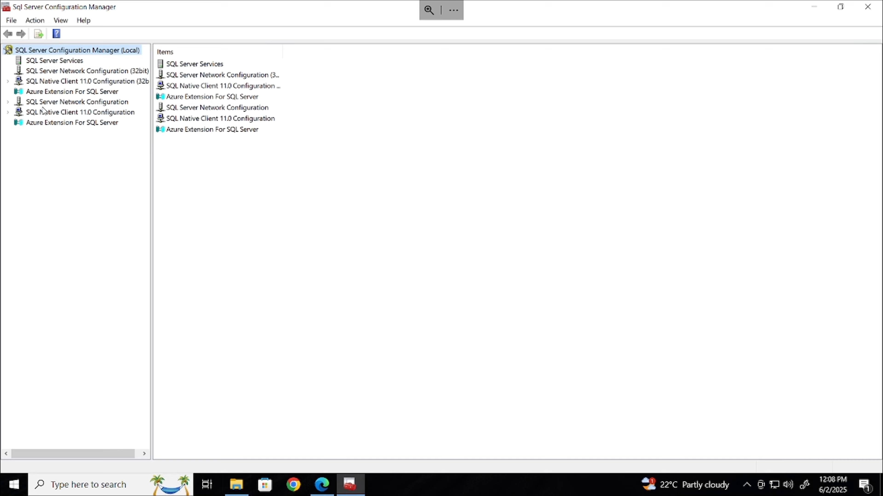
Review the SQL Native Client 11.0 client protocols and aliases
{"action": "left_click", "coordinate": [60, 105]}
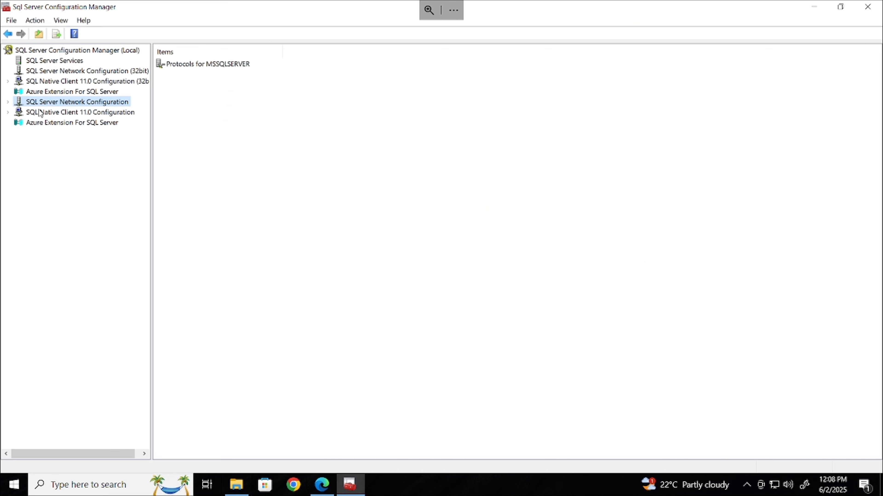
{"action": "left_click", "coordinate": [51, 121]}
{"action": "left_click", "coordinate": [56, 114]}
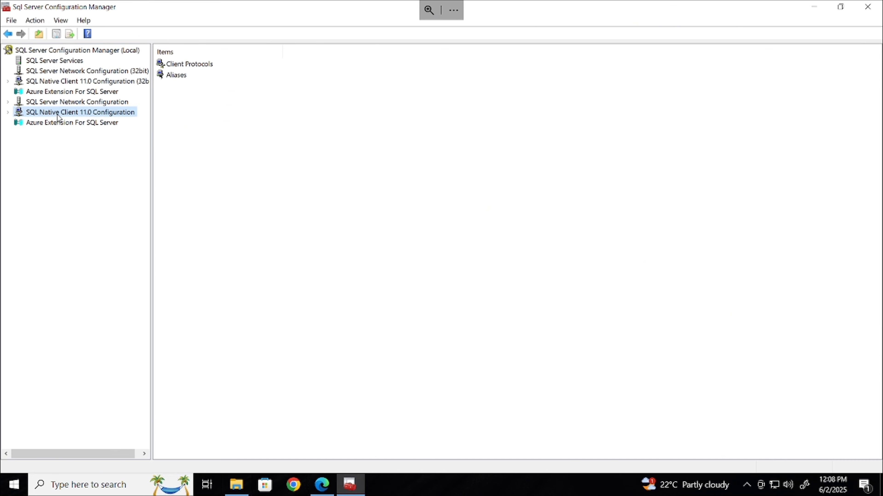
{"action": "double_click", "coordinate": [200, 65]}
{"action": "left_click", "coordinate": [54, 133]}
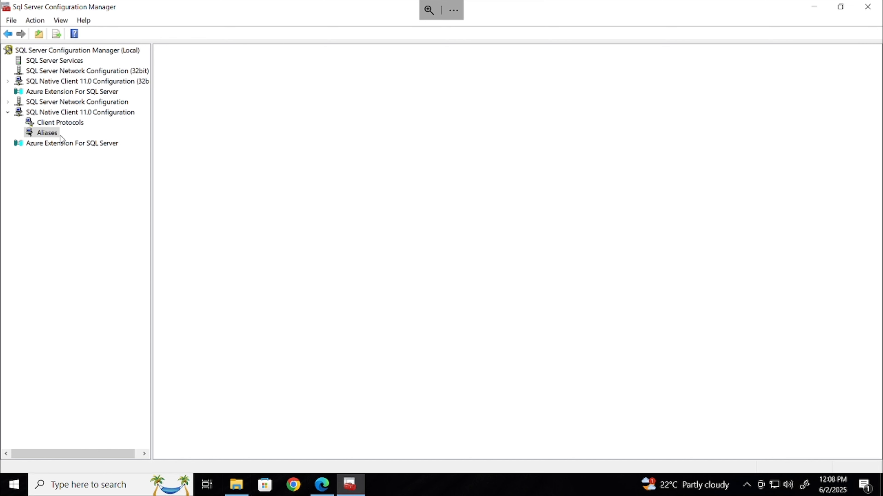
{"action": "left_click", "coordinate": [73, 122]}
Confirm TCP/IP is enabled under Protocols for MSSQLSERVER, then list the SQL Server services
{"action": "left_click", "coordinate": [10, 102]}
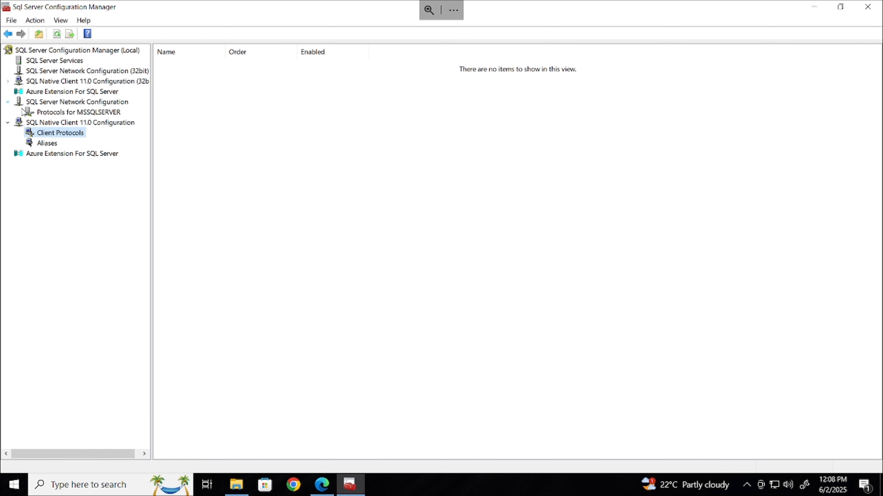
{"action": "left_click", "coordinate": [78, 112]}
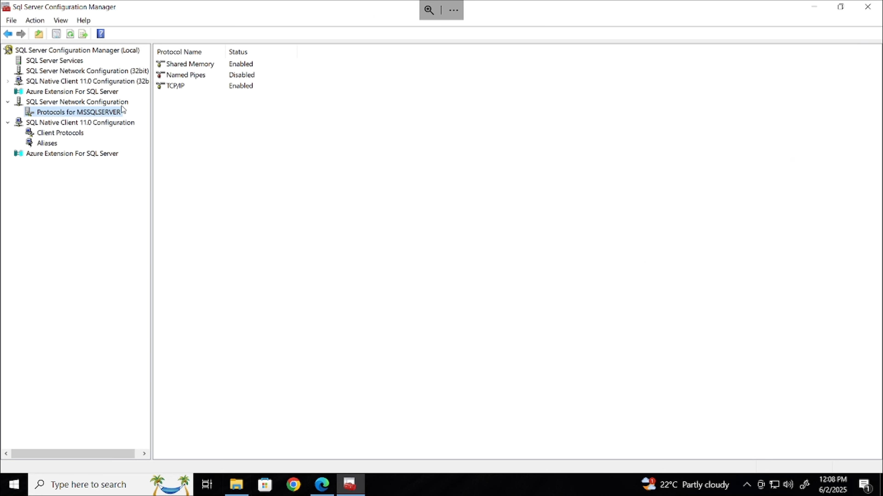
{"action": "left_click", "coordinate": [177, 86]}
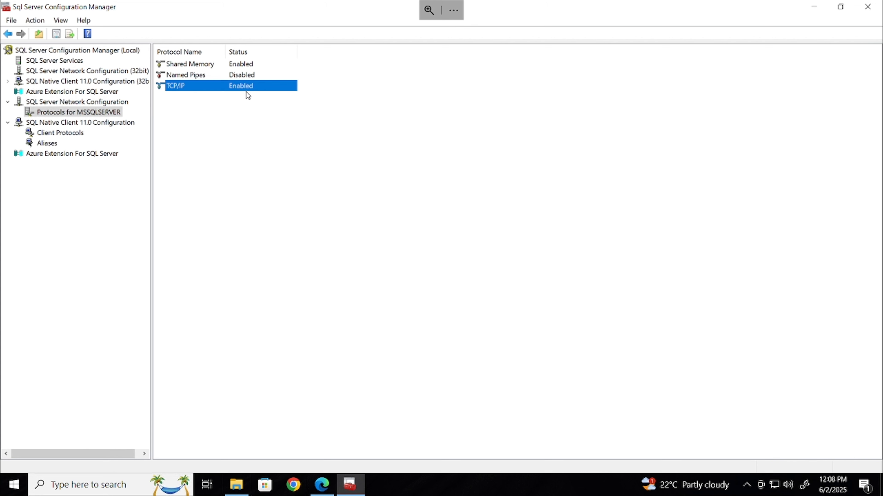
{"action": "left_click", "coordinate": [62, 63]}
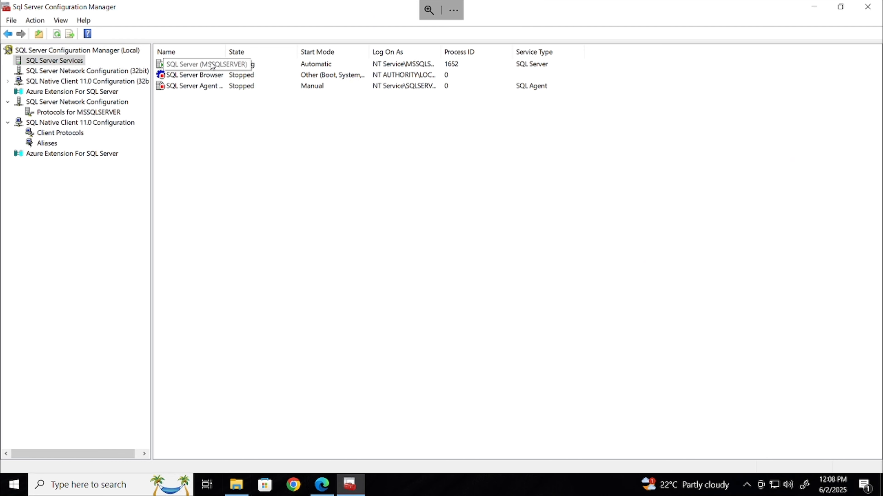
In SQL Server Agent properties, set the Start Mode to Automatic
{"action": "right_click", "coordinate": [235, 91]}
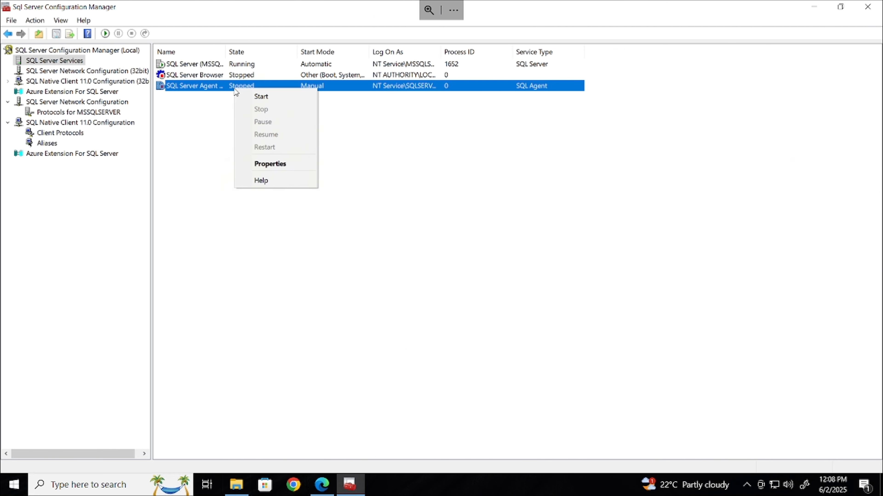
{"action": "left_click", "coordinate": [275, 164]}
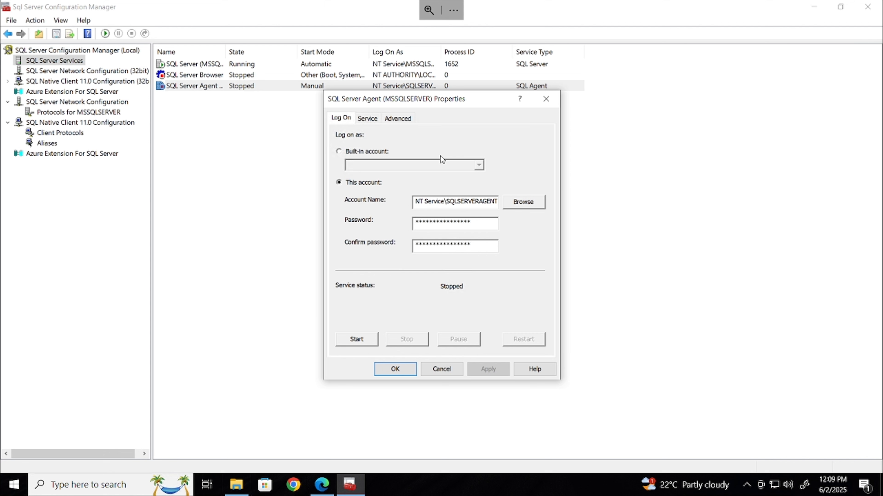
{"action": "left_click", "coordinate": [378, 119]}
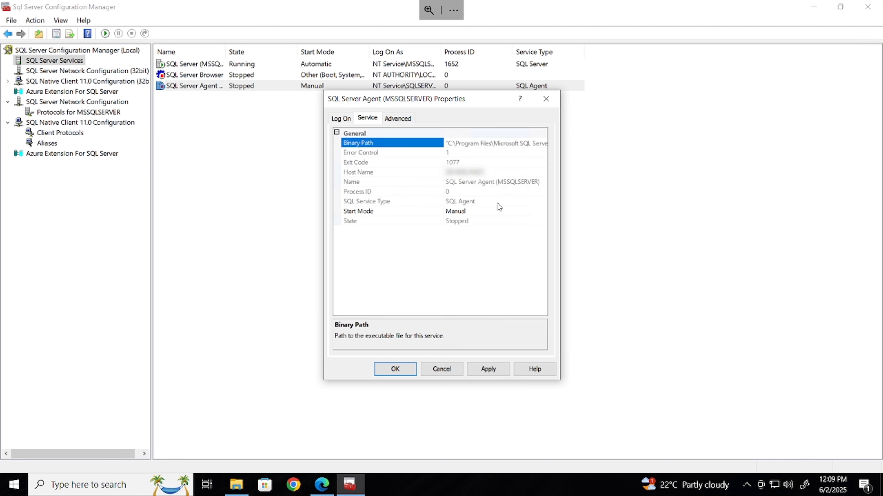
{"action": "left_click", "coordinate": [490, 212]}
{"action": "left_click", "coordinate": [490, 212]}
{"action": "left_click", "coordinate": [479, 230]}
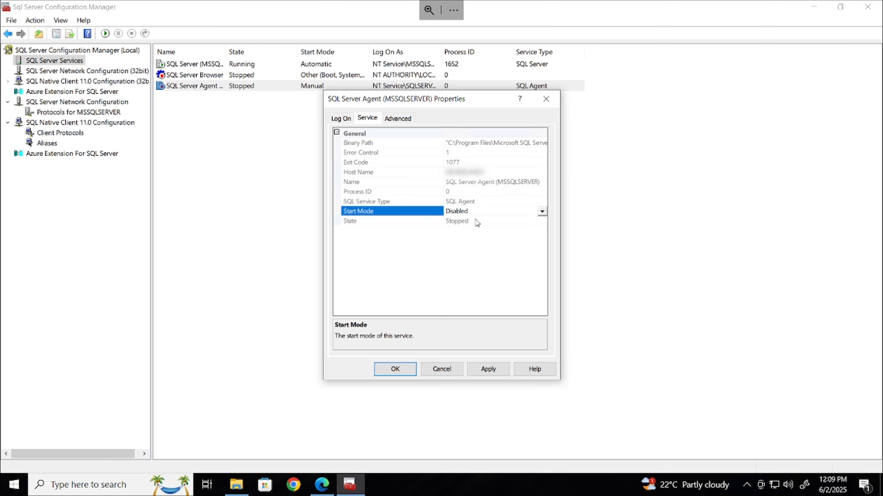
{"action": "left_click", "coordinate": [474, 212]}
{"action": "left_click", "coordinate": [474, 223]}
Start the SQL Server Agent service, apply and close its properties, then restore the window
{"action": "left_click", "coordinate": [344, 119]}
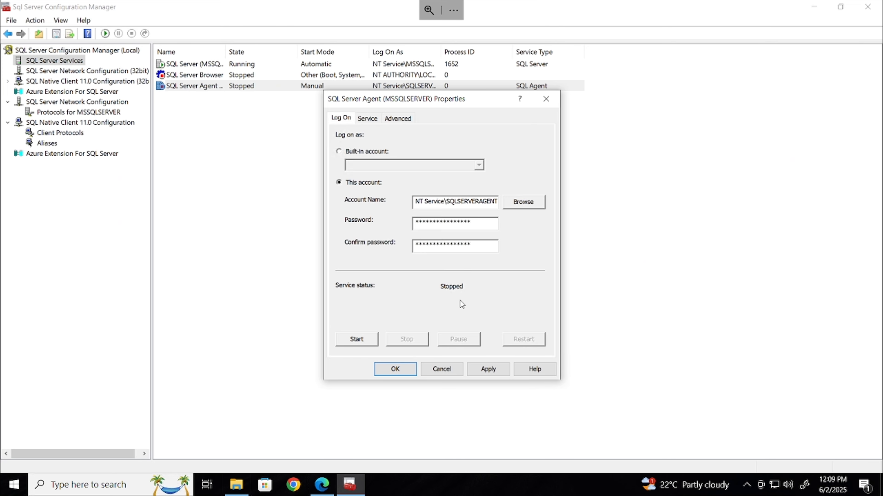
{"action": "left_click", "coordinate": [356, 339]}
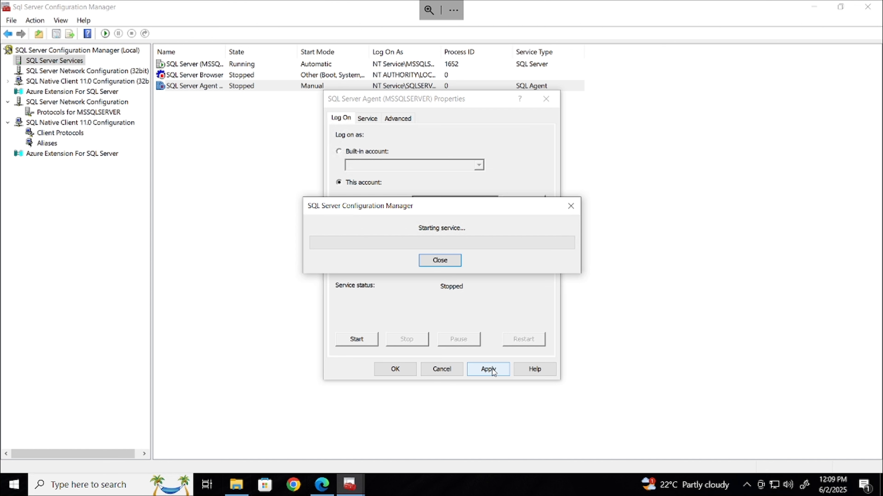
{"action": "left_click", "coordinate": [490, 369]}
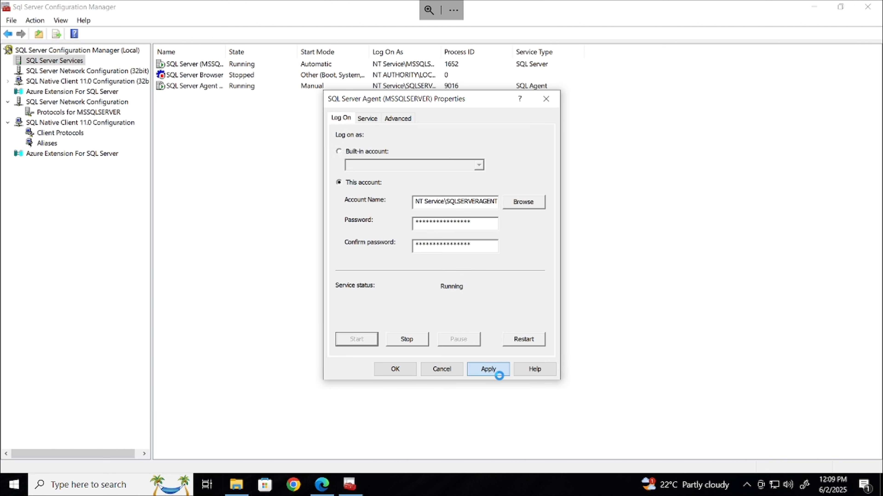
{"action": "left_click", "coordinate": [396, 368]}
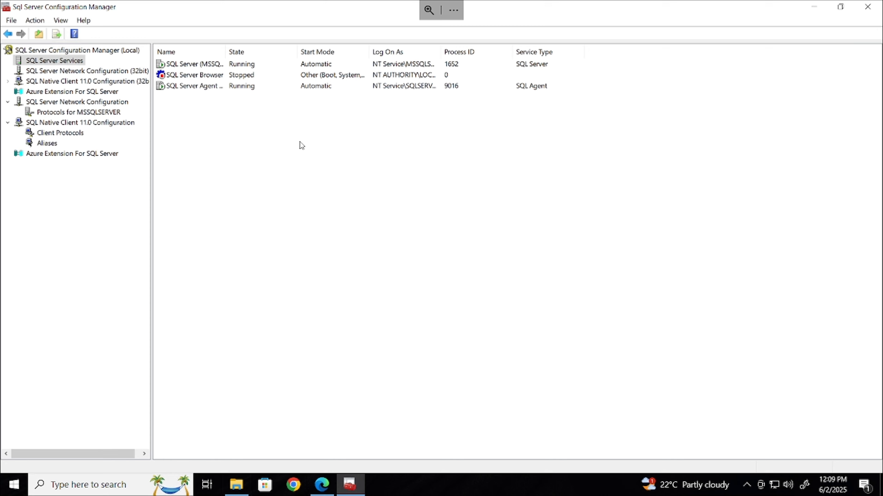
{"action": "left_click", "coordinate": [313, 68]}
{"action": "left_click", "coordinate": [313, 86]}
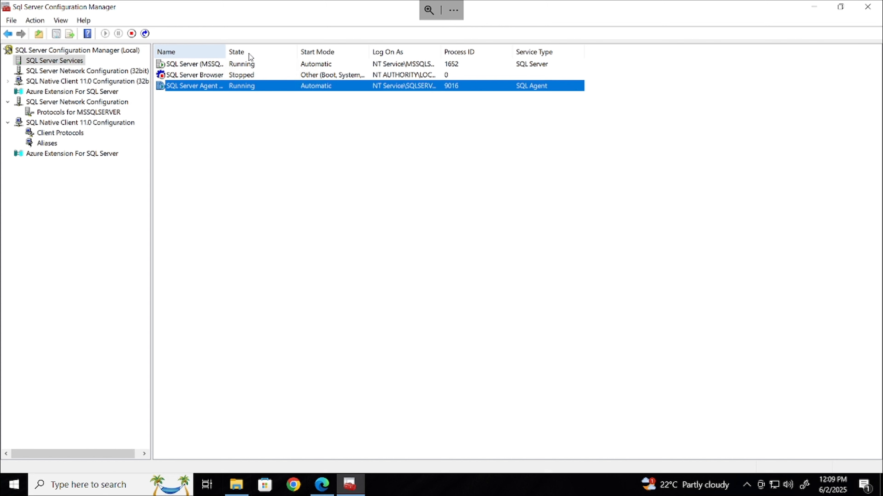
{"action": "left_click_drag", "start_coordinate": [227, 48], "coordinate": [263, 52]}
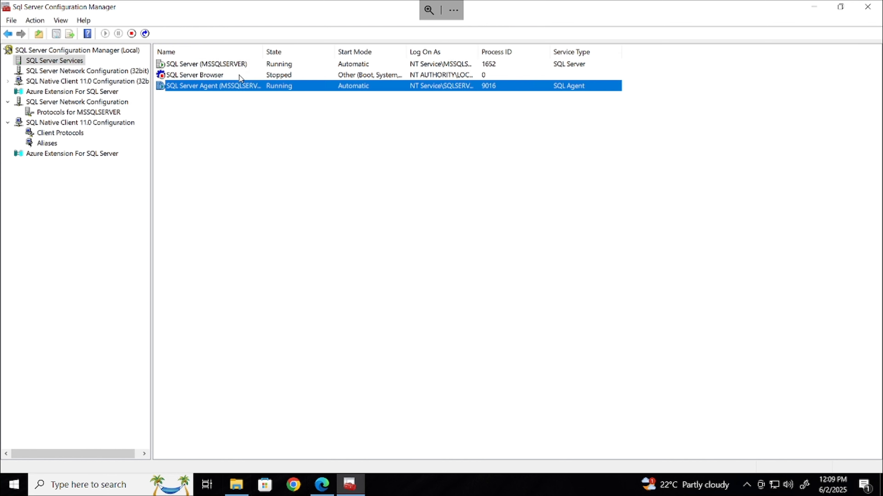
{"action": "left_click", "coordinate": [840, 7]}
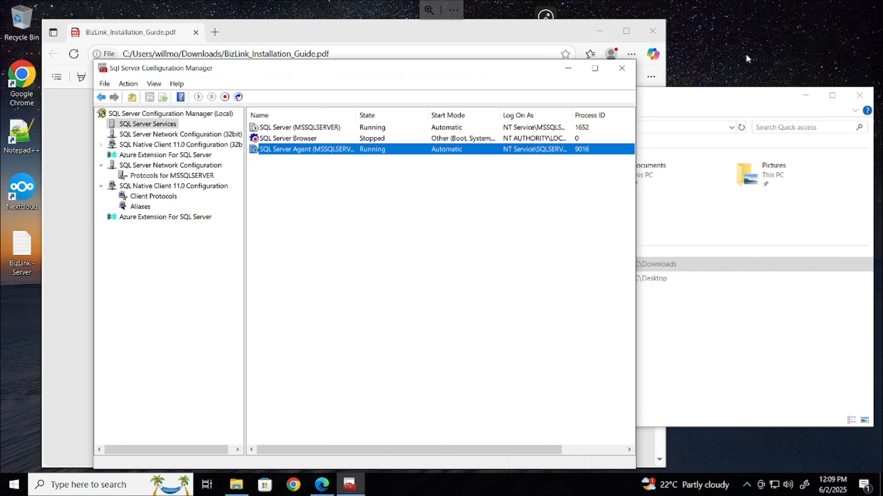
Launch SQL Server Management Studio 21 from the Start menu's Microsoft SQL Server Tools 21 folder
{"action": "left_click", "coordinate": [568, 69]}
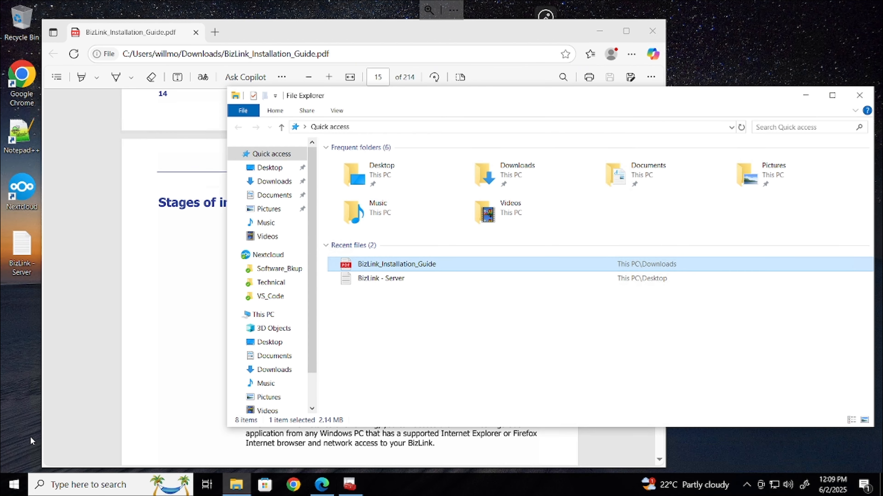
{"action": "left_click", "coordinate": [14, 484]}
{"action": "scroll", "coordinate": [67, 381], "scroll_direction": "down", "scroll_amount": 1}
{"action": "scroll", "coordinate": [67, 381], "scroll_direction": "down", "scroll_amount": 5}
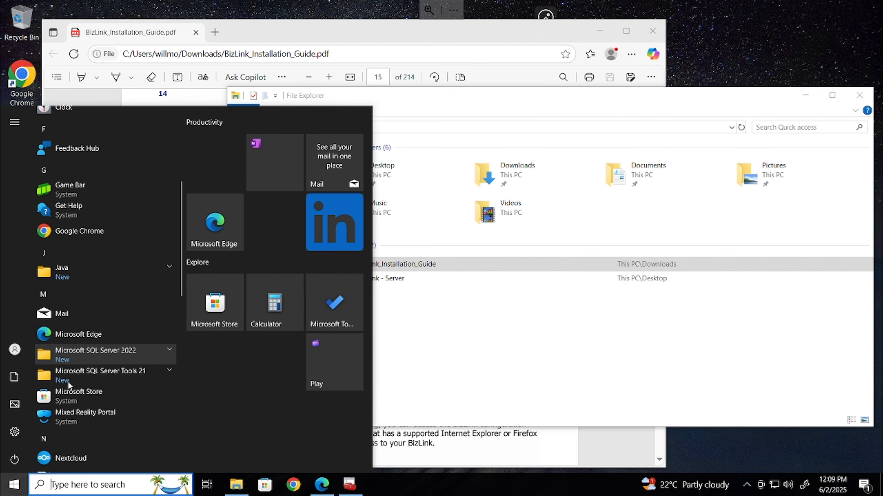
{"action": "left_click", "coordinate": [88, 358]}
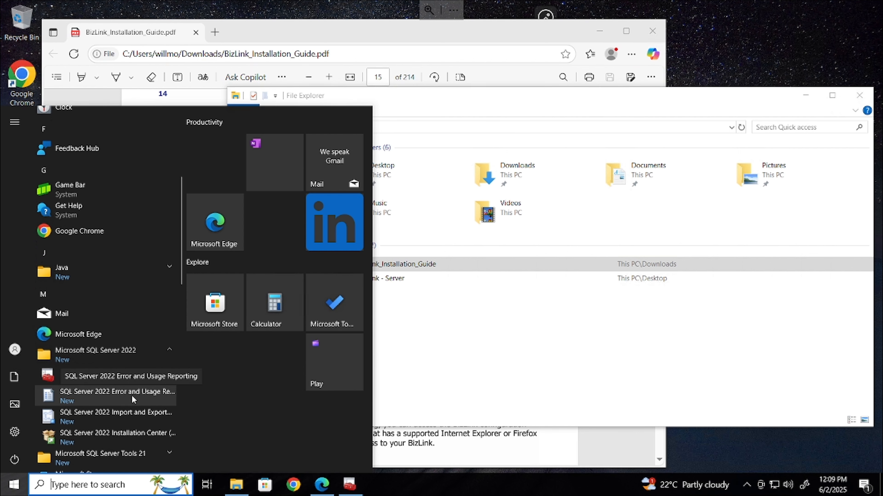
{"action": "scroll", "coordinate": [132, 395], "scroll_direction": "down", "scroll_amount": 3}
{"action": "left_click", "coordinate": [131, 345]}
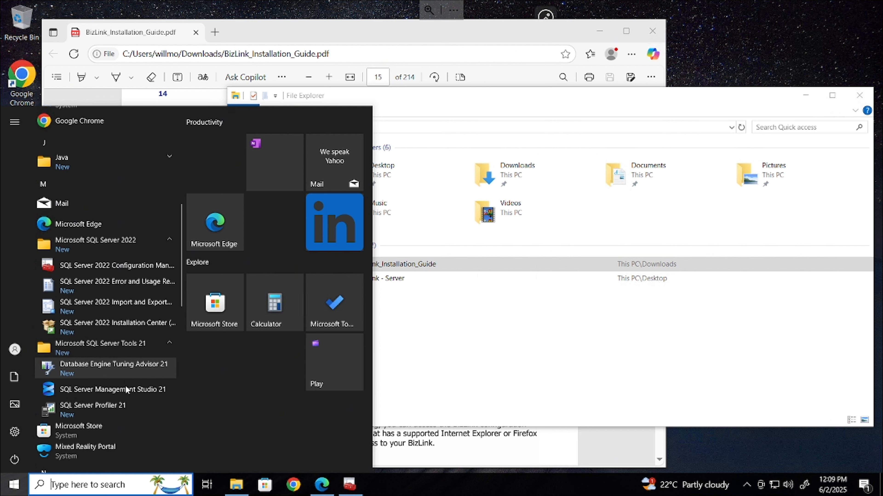
{"action": "left_click", "coordinate": [106, 389]}
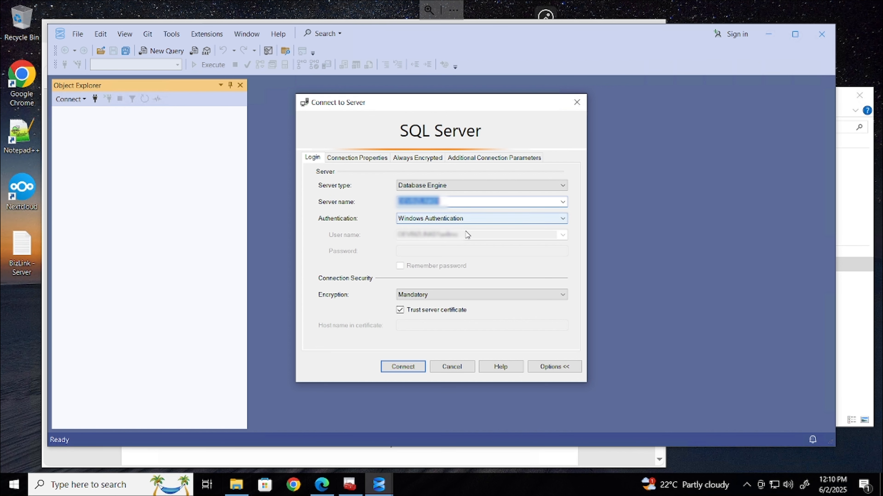
Connect with Windows Authentication and expand Databases and Security > Logins in Object Explorer
{"action": "left_click", "coordinate": [403, 367]}
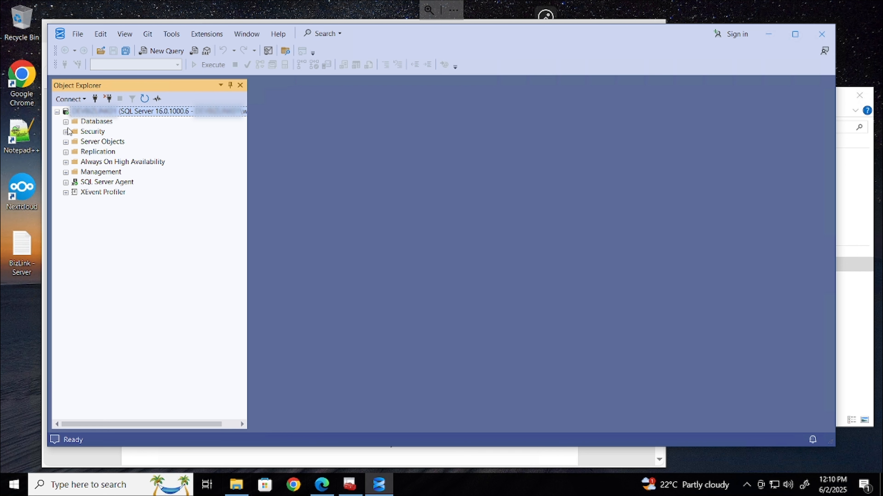
{"action": "left_click", "coordinate": [66, 122]}
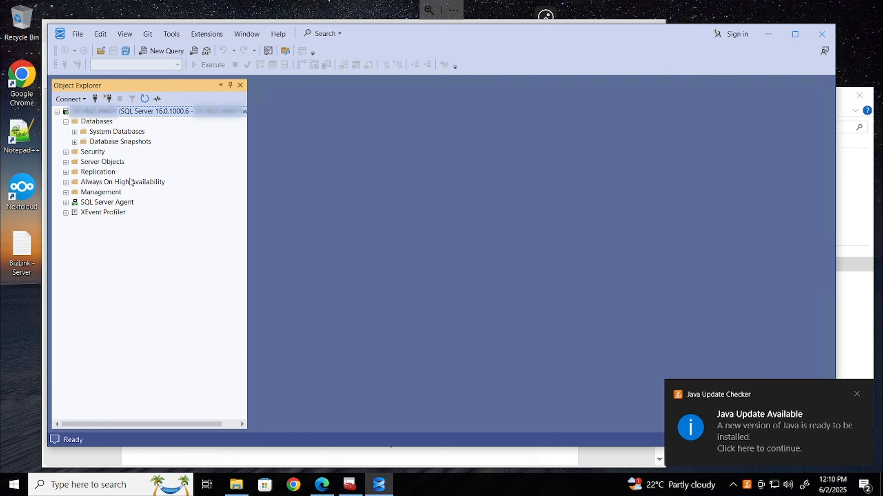
{"action": "left_click", "coordinate": [856, 394]}
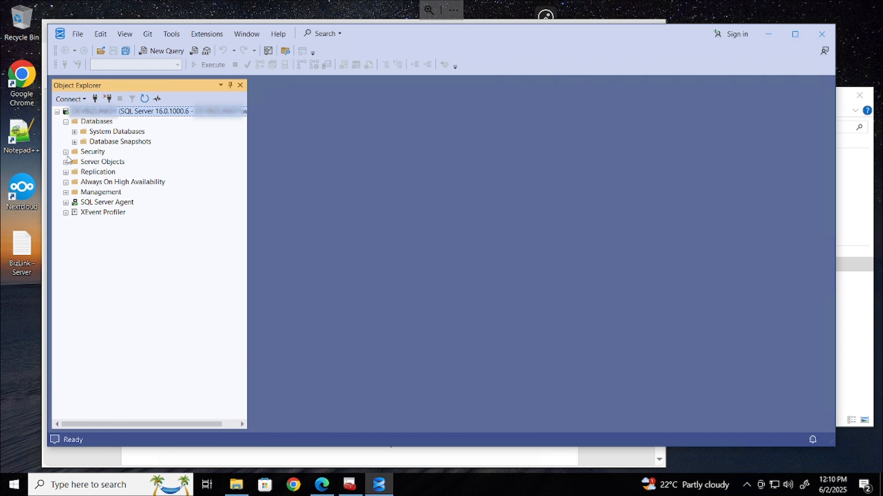
{"action": "left_click", "coordinate": [66, 152]}
{"action": "left_click", "coordinate": [75, 162]}
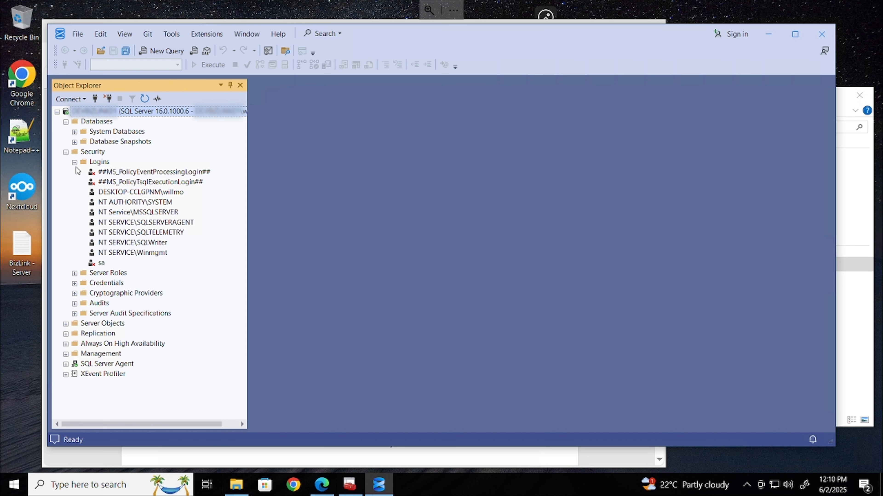
{"action": "right_click", "coordinate": [107, 162]}
Start a new login named 'OTRoot' using SQL Server authentication
{"action": "left_click", "coordinate": [138, 172]}
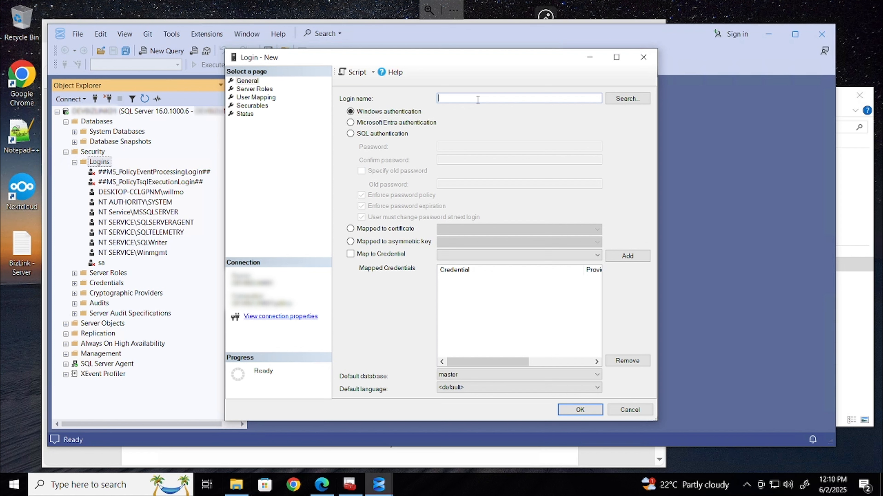
{"action": "type", "text": "OpenTex"}
{"action": "key", "text": "BackSpace"}
{"action": "key", "text": "BackSpace"}
{"action": "key", "text": "BackSpace"}
{"action": "type", "text": "OTRoot"}
{"action": "left_click", "coordinate": [391, 134]}
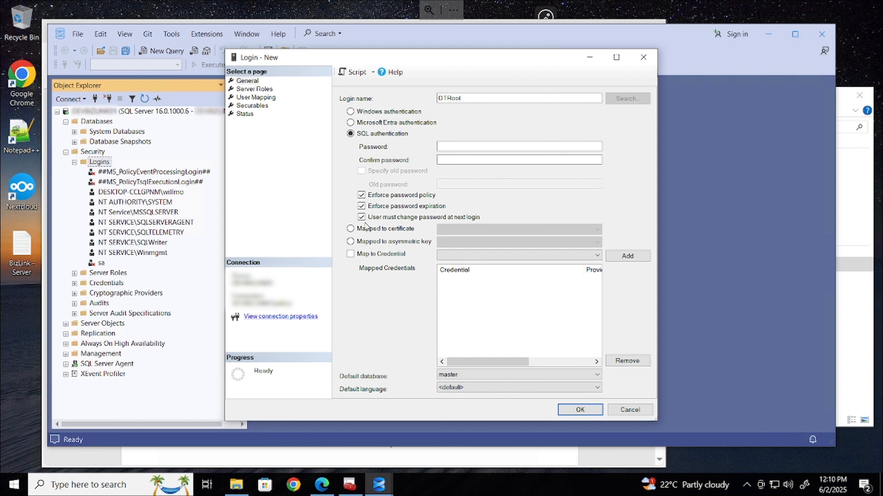
Open the BizLink - Server notes in Notepad, select the MS SQL Server password, and minimize Notepad
{"action": "double_click", "coordinate": [19, 249]}
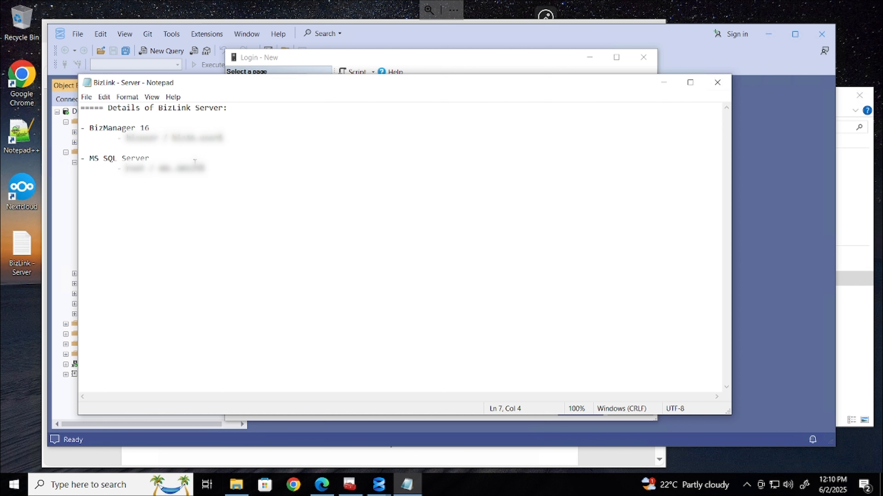
{"action": "type", "text": "ed"}
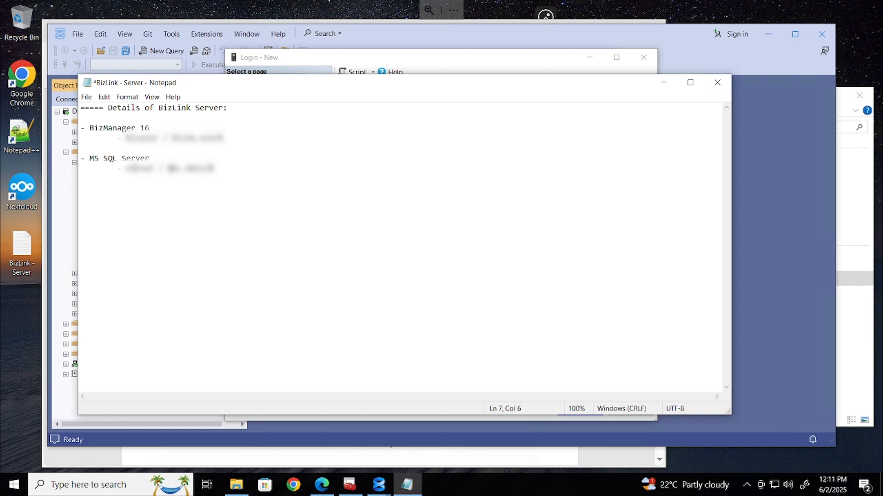
{"action": "left_click_drag", "start_coordinate": [169, 168], "coordinate": [214, 167]}
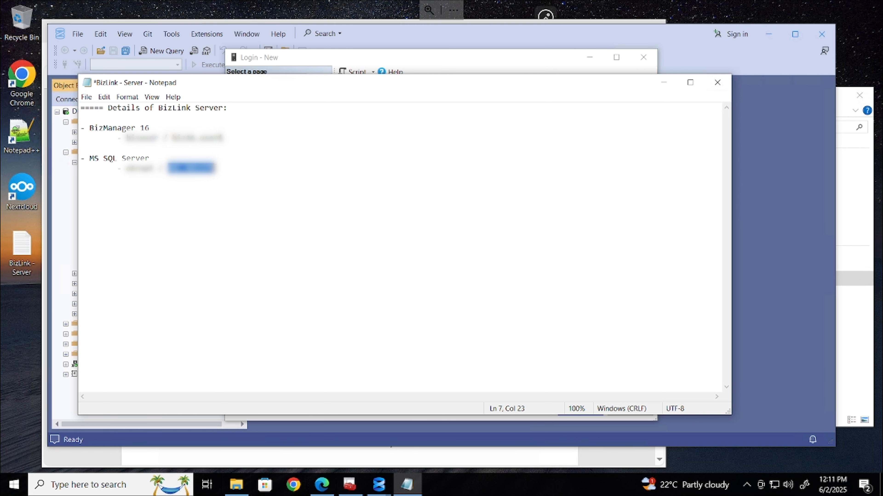
{"action": "left_click", "coordinate": [663, 85]}
Paste the OTRoot login's password into both fields and turn off password policy and expiration
{"action": "left_click", "coordinate": [467, 146]}
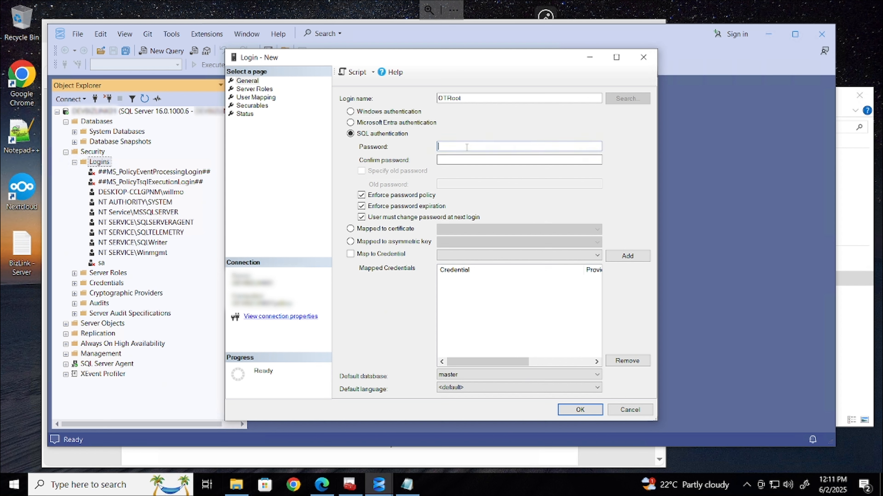
{"action": "key", "text": "ctrl+v"}
{"action": "left_click", "coordinate": [468, 162]}
{"action": "key", "text": "ctrl+v"}
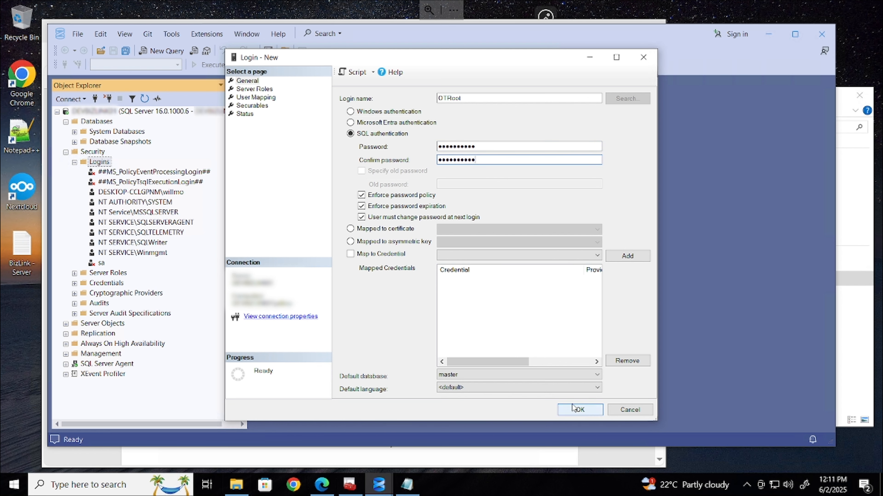
{"action": "left_click", "coordinate": [362, 207]}
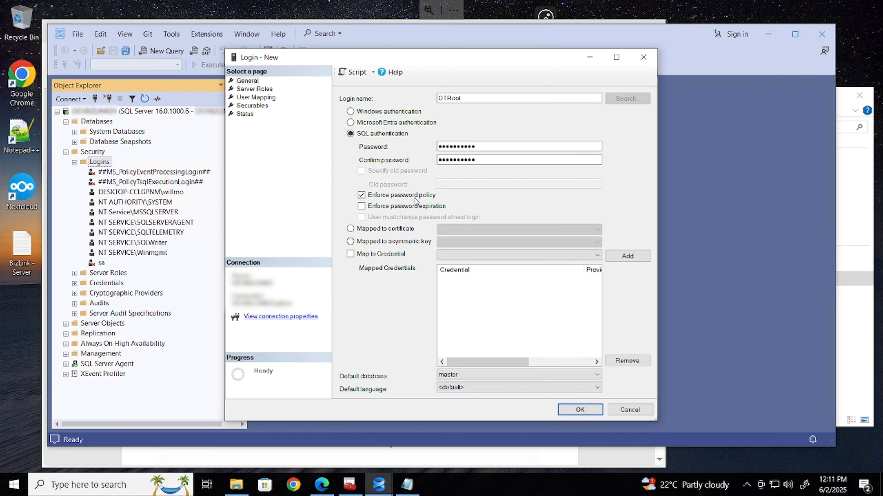
{"action": "left_click", "coordinate": [362, 196]}
Grant the login the sysadmin server role and create it
{"action": "left_click", "coordinate": [245, 115]}
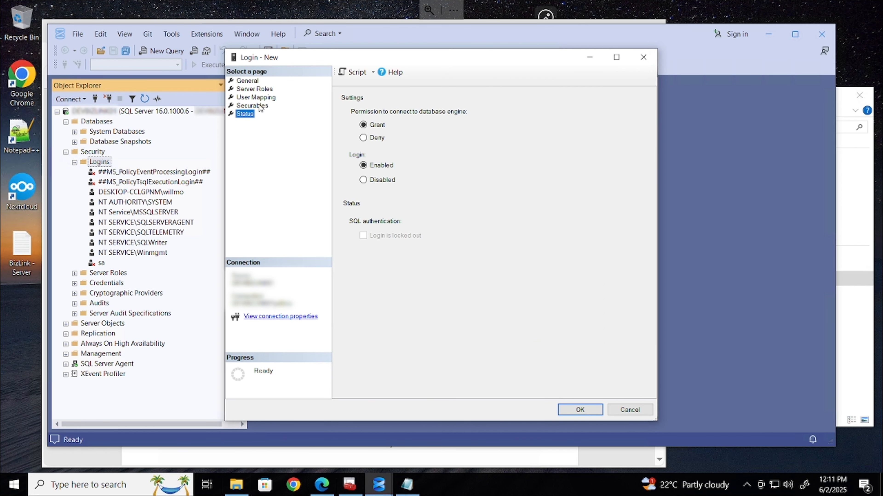
{"action": "left_click", "coordinate": [256, 97]}
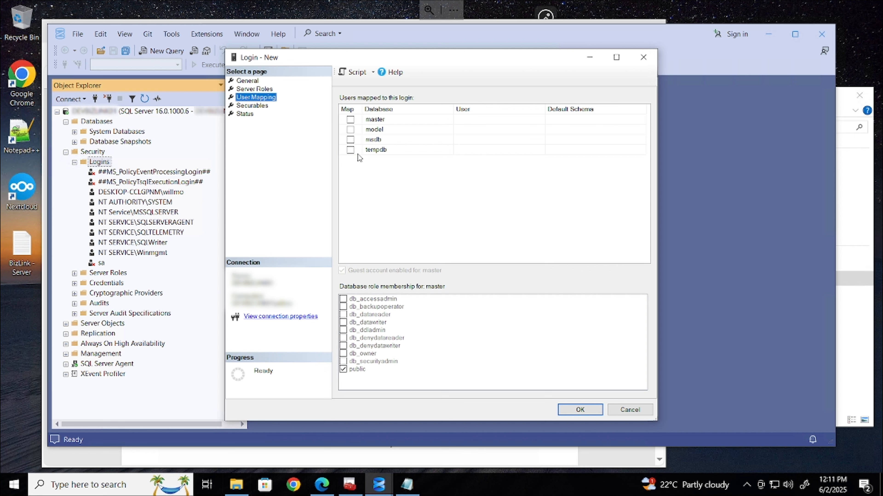
{"action": "left_click", "coordinate": [254, 90]}
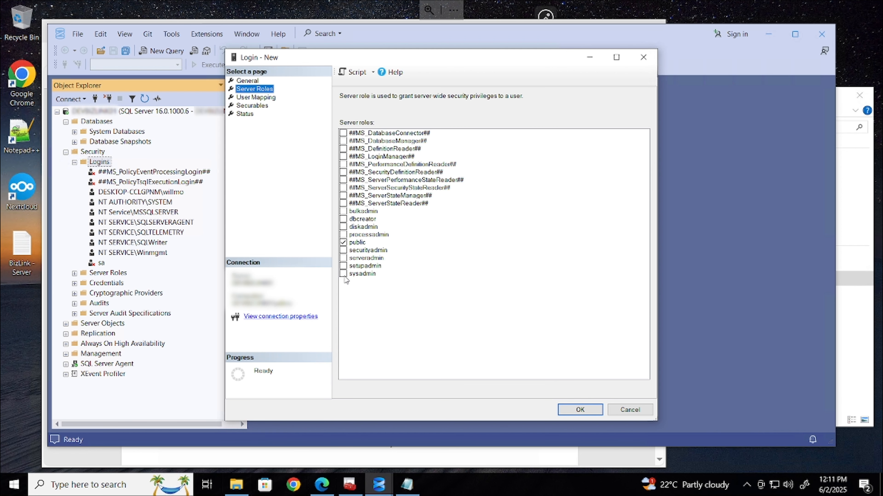
{"action": "left_click", "coordinate": [344, 276]}
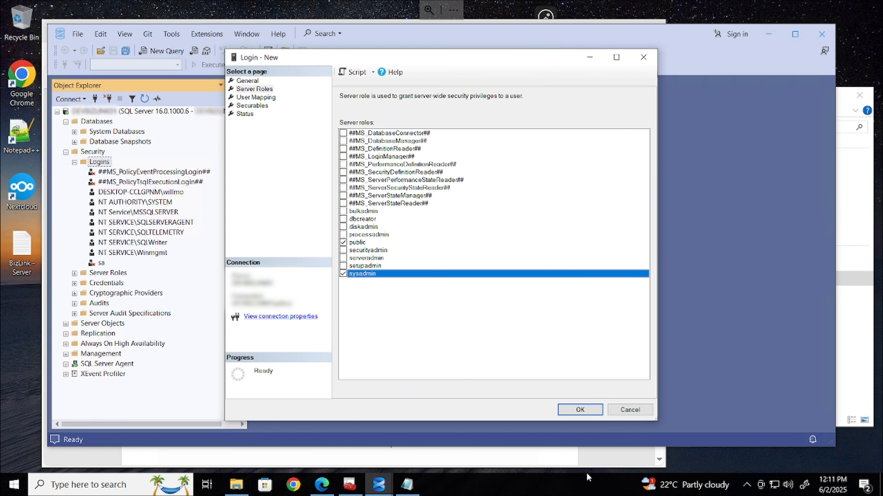
{"action": "left_click", "coordinate": [593, 413]}
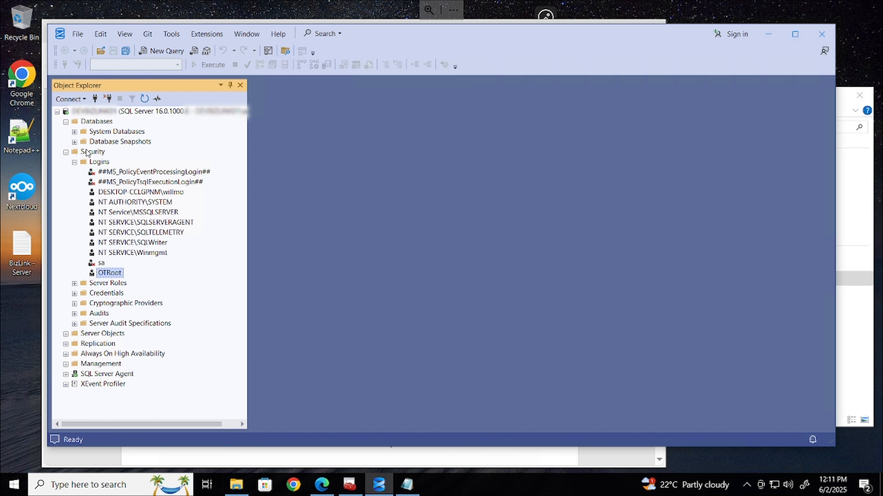
In Server Properties > Security, switch to SQL Server and Windows Authentication mode and apply it
{"action": "right_click", "coordinate": [106, 112]}
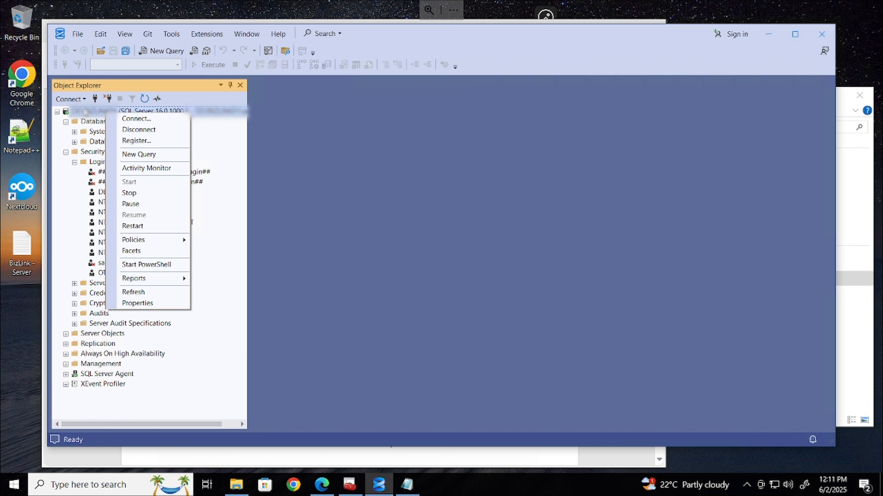
{"action": "right_click", "coordinate": [84, 111]}
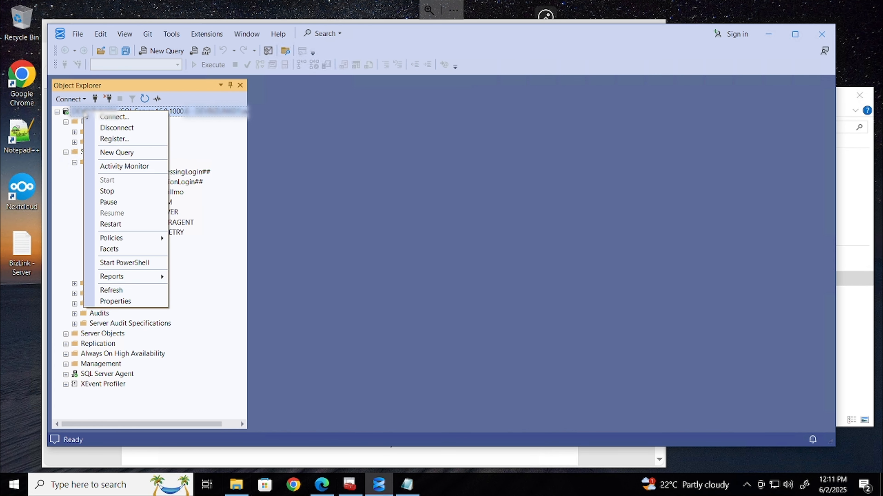
{"action": "right_click", "coordinate": [233, 112]}
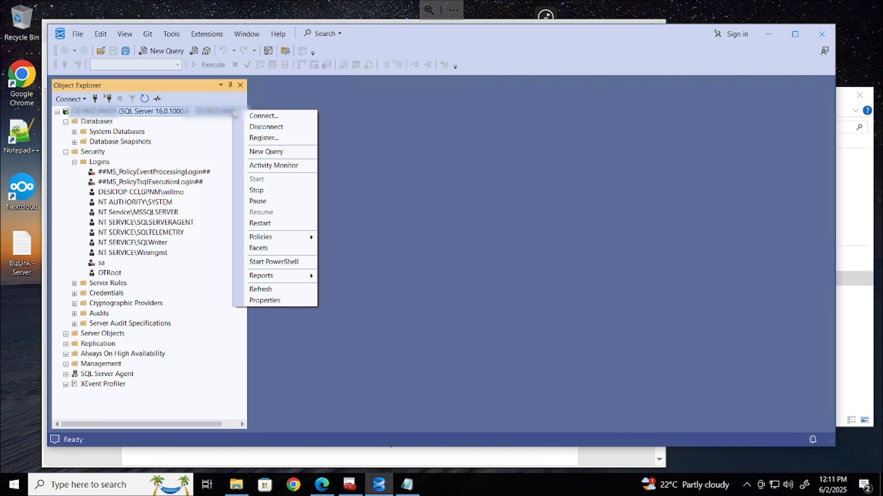
{"action": "left_click", "coordinate": [278, 300]}
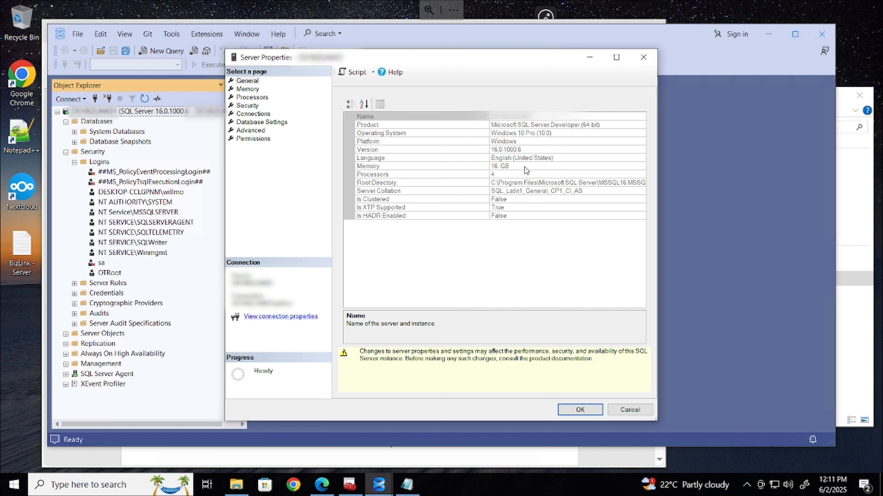
{"action": "left_click", "coordinate": [253, 90]}
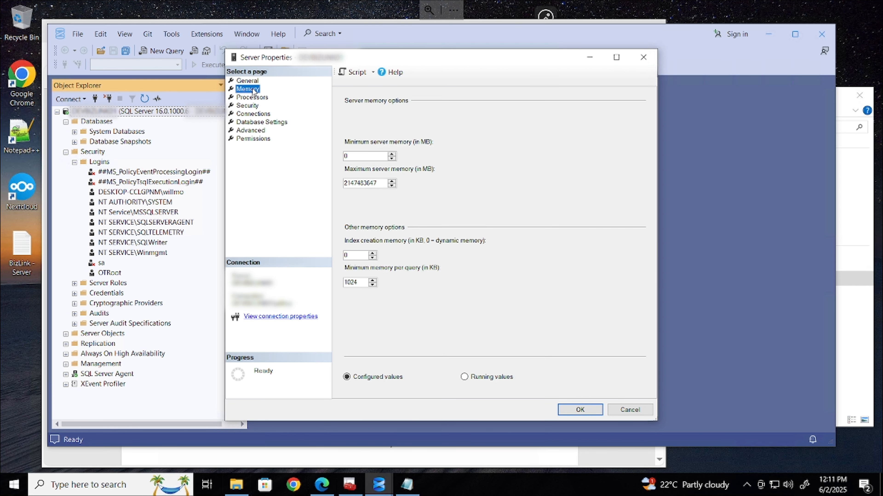
{"action": "left_click", "coordinate": [254, 141]}
{"action": "left_click", "coordinate": [257, 131]}
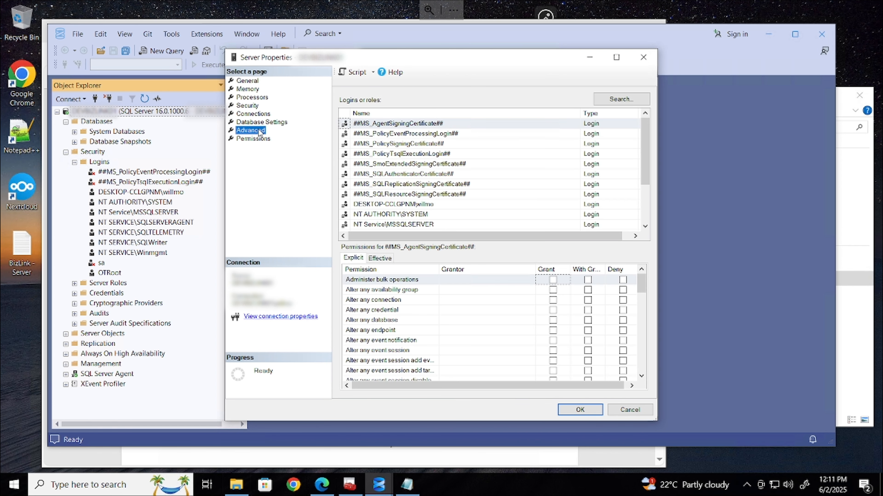
{"action": "left_click", "coordinate": [263, 124]}
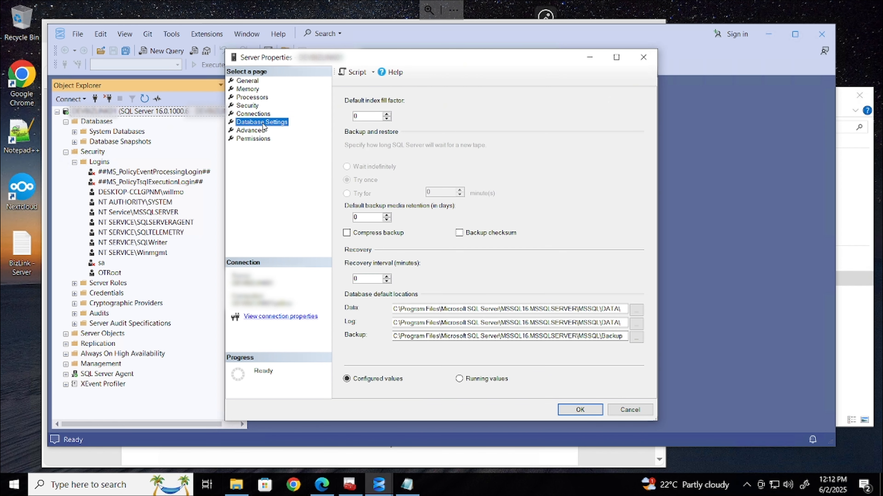
{"action": "left_click", "coordinate": [263, 117]}
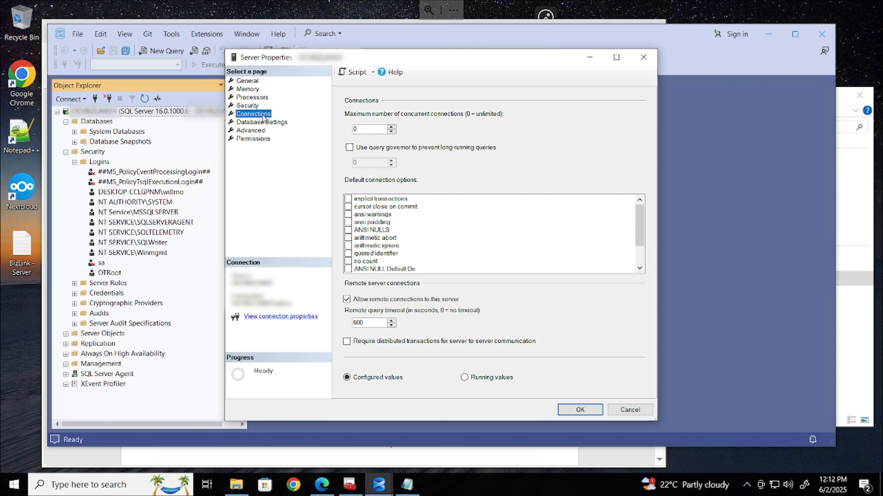
{"action": "left_click", "coordinate": [263, 106]}
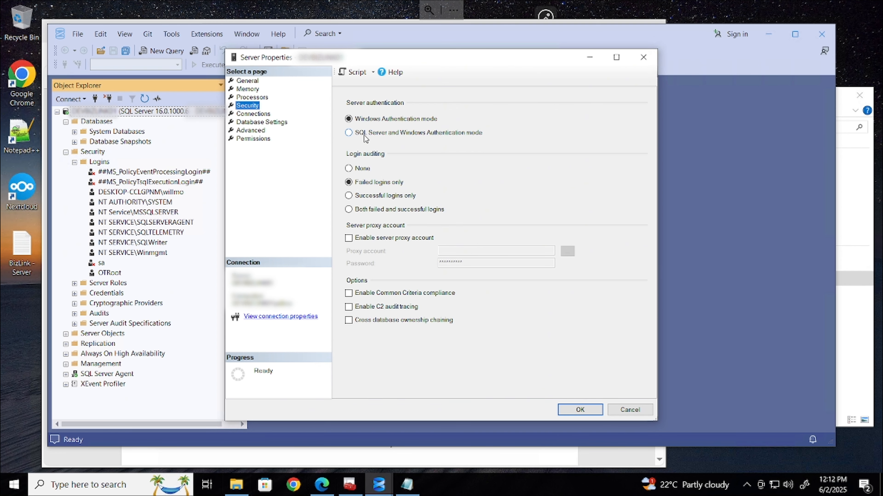
{"action": "left_click", "coordinate": [349, 132]}
{"action": "left_click", "coordinate": [595, 413]}
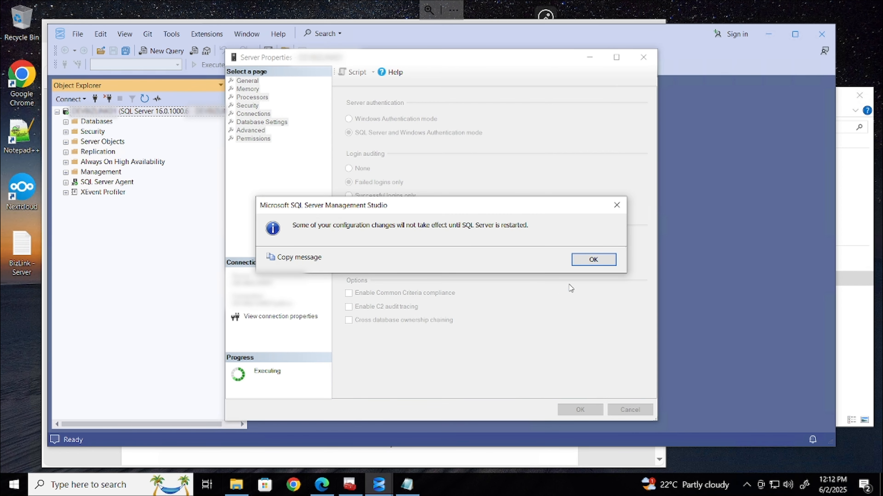
Dismiss the restart notice, refresh and disconnect the server, then minimize Management Studio
{"action": "left_click", "coordinate": [593, 260]}
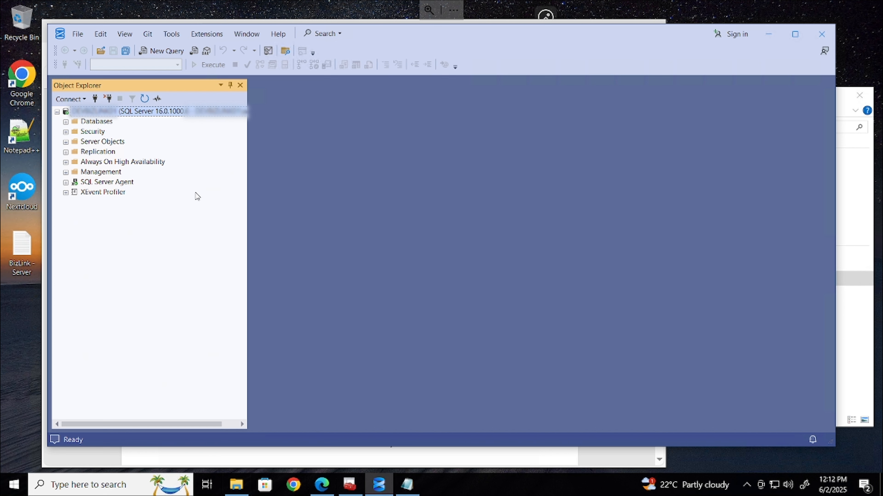
{"action": "left_click", "coordinate": [145, 100]}
{"action": "left_click", "coordinate": [120, 100]}
{"action": "left_click", "coordinate": [768, 34]}
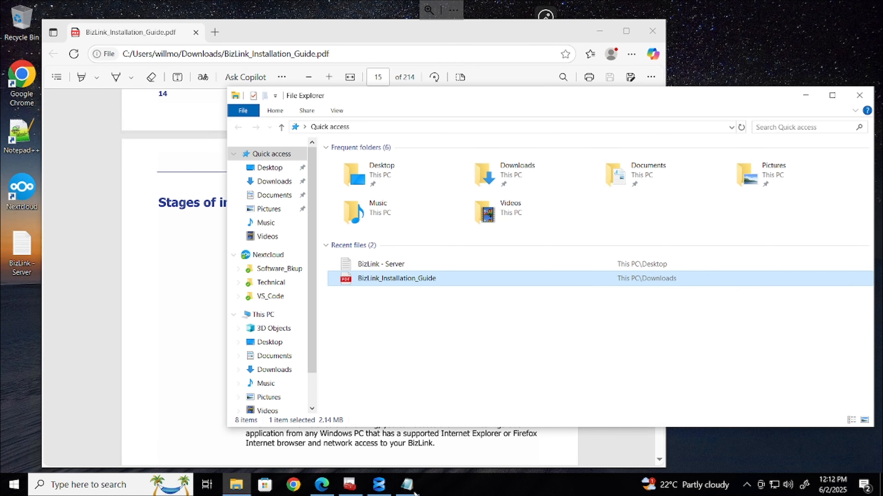
Stop the SQL Server (MSSQLSERVER) and SQL Server Agent services in Configuration Manager
{"action": "left_click", "coordinate": [349, 485]}
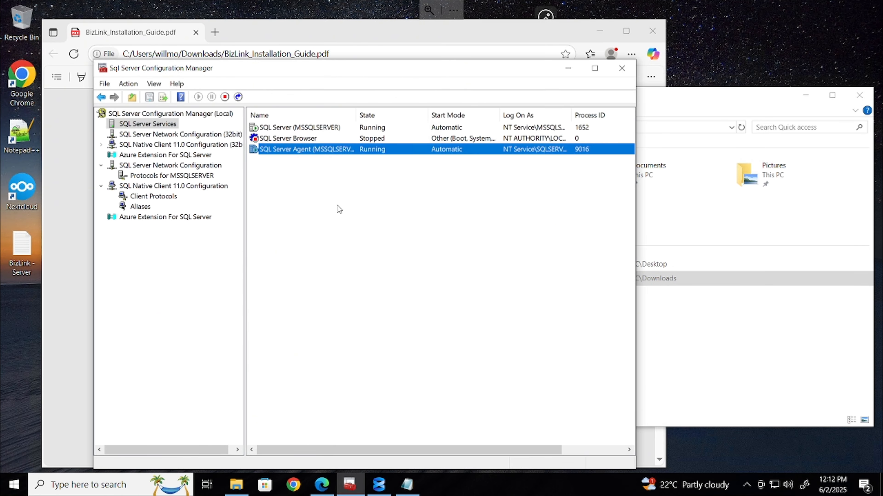
{"action": "left_click", "coordinate": [311, 129]}
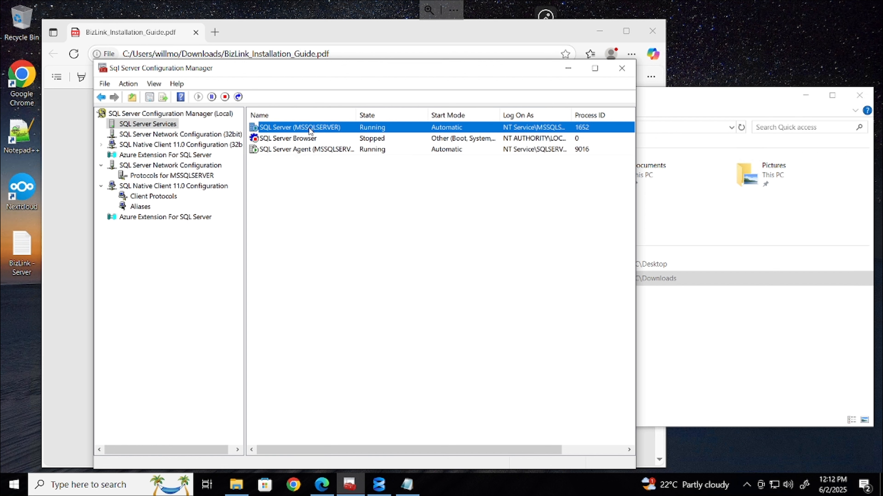
{"action": "left_click", "coordinate": [224, 97]}
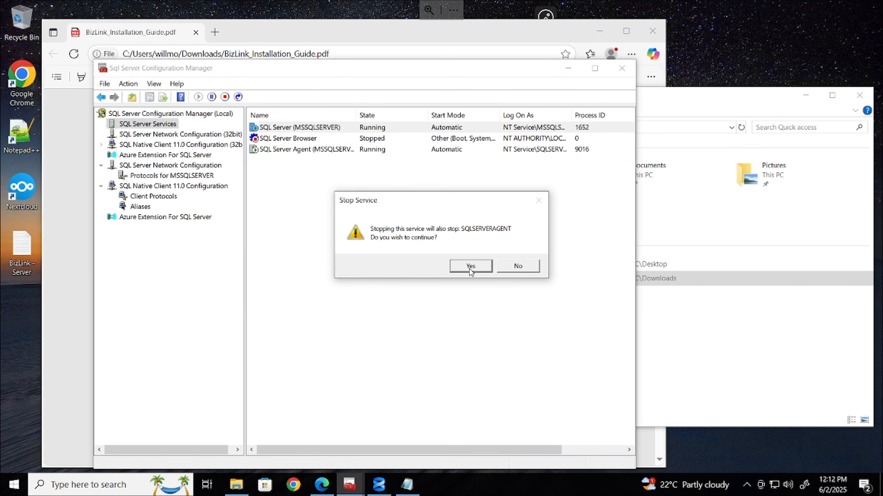
{"action": "left_click", "coordinate": [470, 268]}
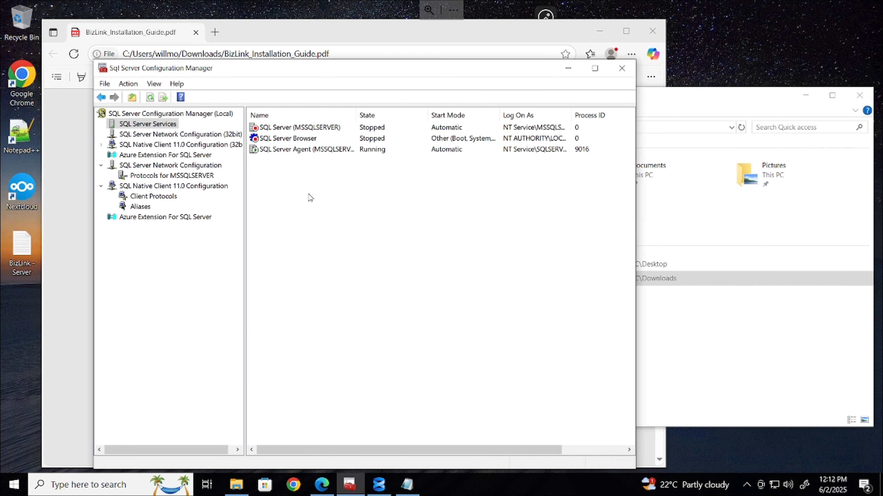
{"action": "left_click", "coordinate": [316, 154]}
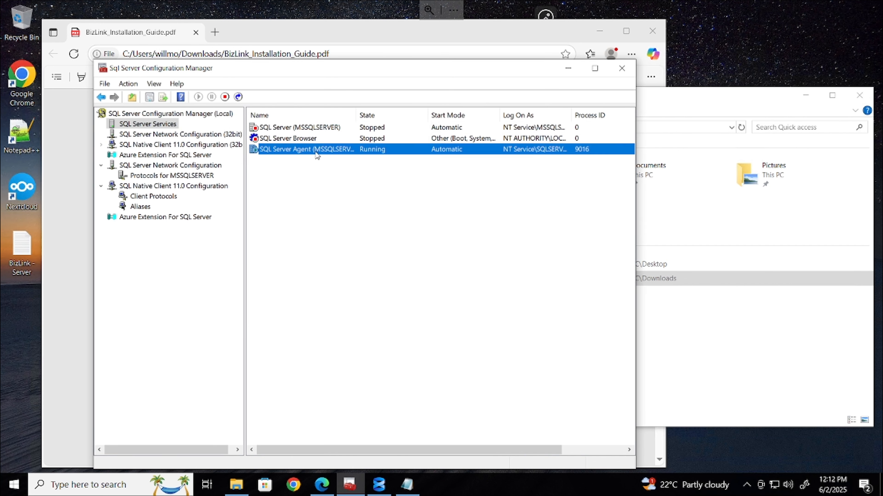
{"action": "left_click", "coordinate": [225, 98]}
Start SQL Server (MSSQLSERVER) again and restart SQL Server Agent
{"action": "left_click", "coordinate": [325, 128]}
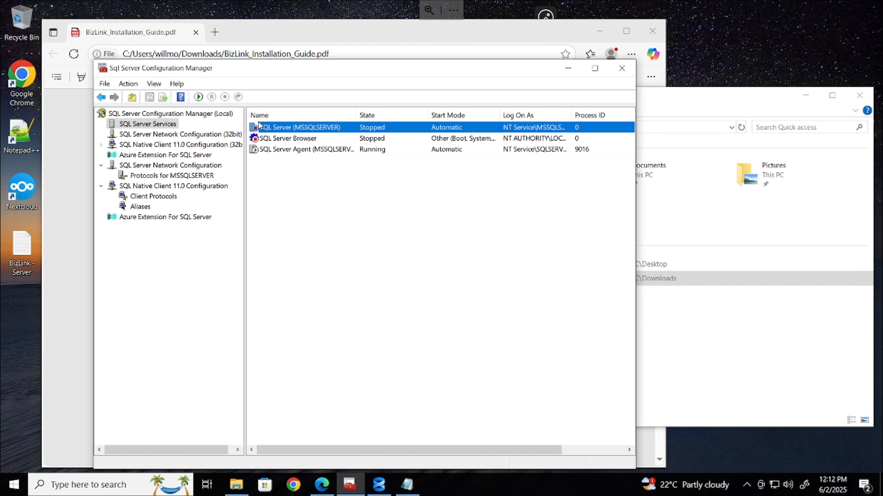
{"action": "left_click", "coordinate": [198, 97]}
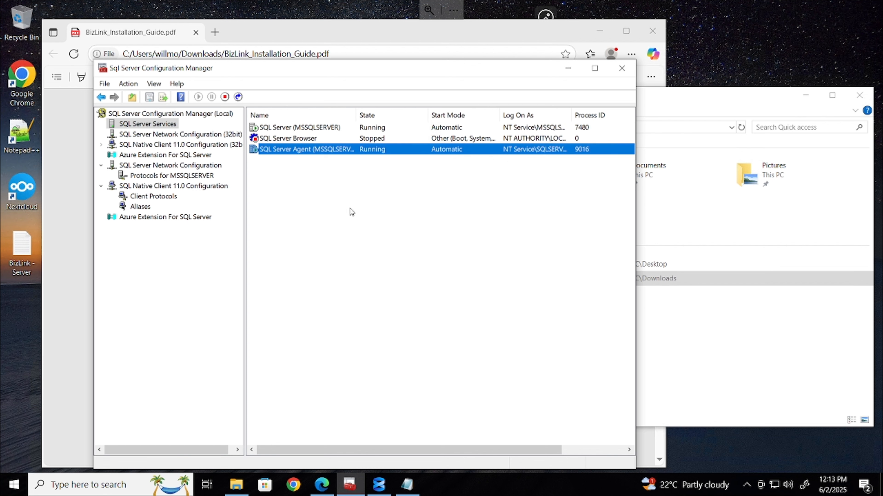
{"action": "left_click", "coordinate": [238, 97]}
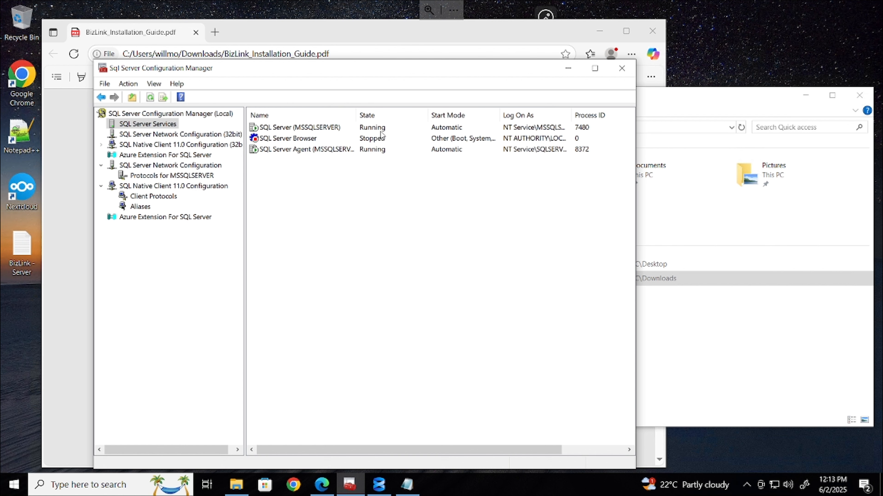
{"action": "left_click", "coordinate": [563, 69]}
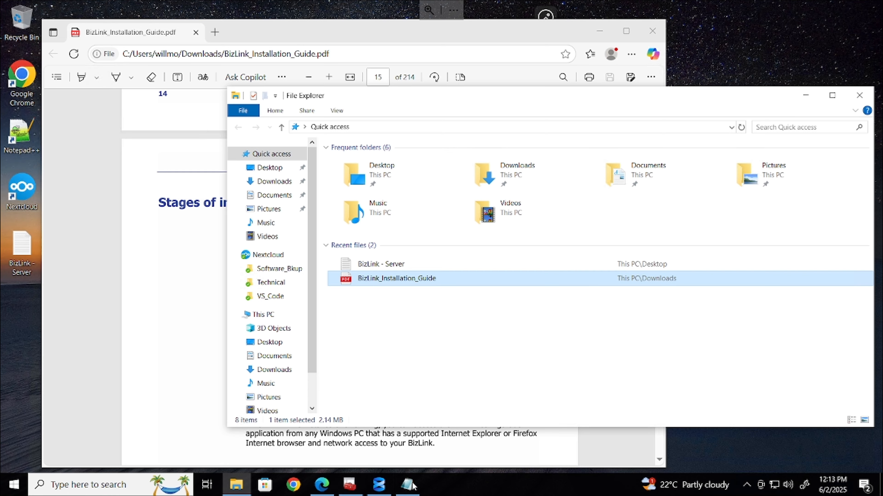
Set up a connection to DEVBIZLINK01 using SQL Server Authentication
{"action": "left_click", "coordinate": [378, 484]}
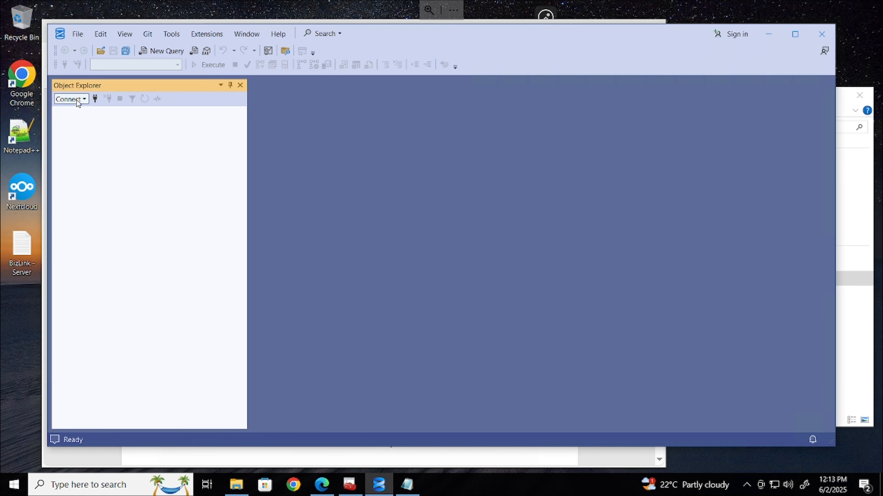
{"action": "left_click", "coordinate": [95, 99]}
{"action": "left_click", "coordinate": [562, 202]}
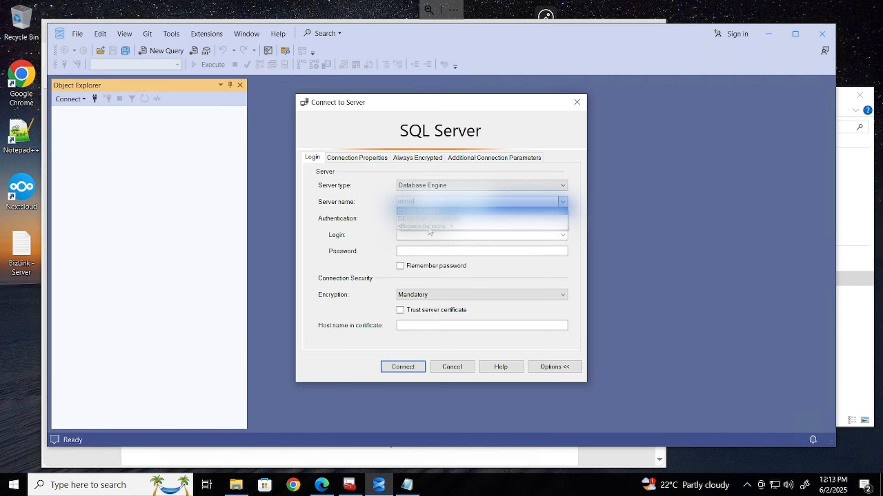
{"action": "left_click", "coordinate": [438, 211]}
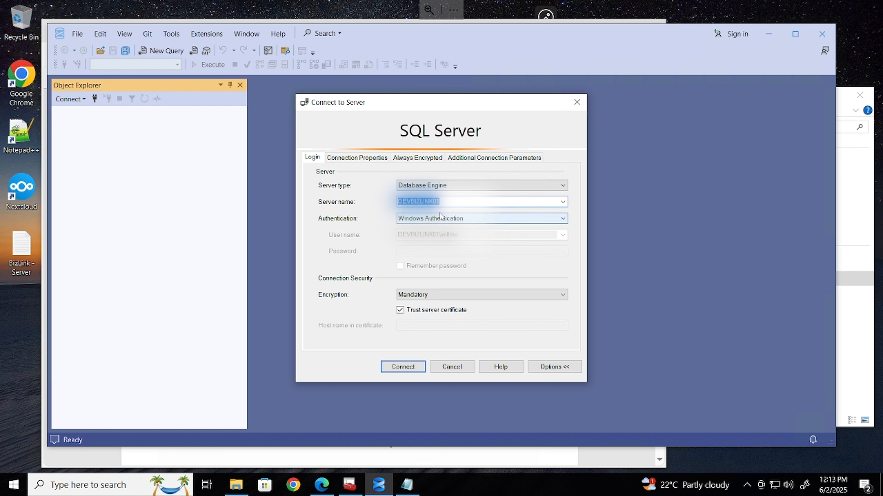
{"action": "left_click", "coordinate": [447, 219]}
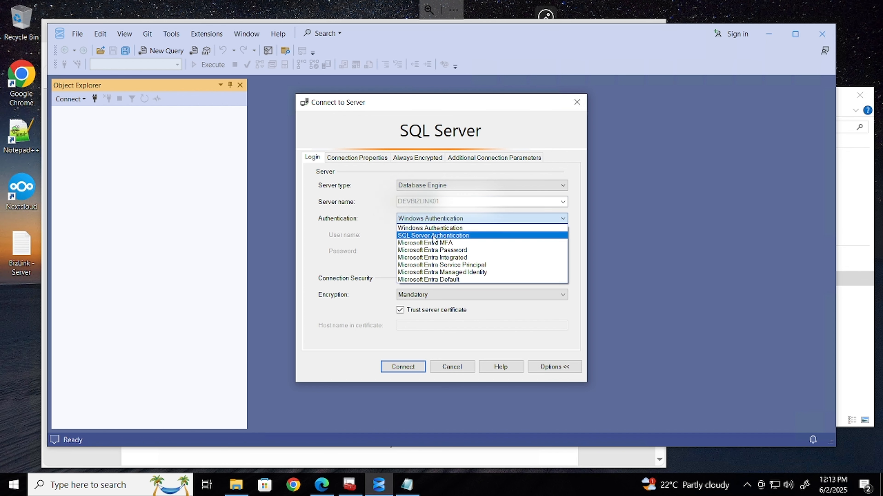
{"action": "left_click", "coordinate": [433, 237]}
Sign in as OTRoot with the pasted password, remembering it and trusting the server certificate
{"action": "left_click", "coordinate": [433, 235]}
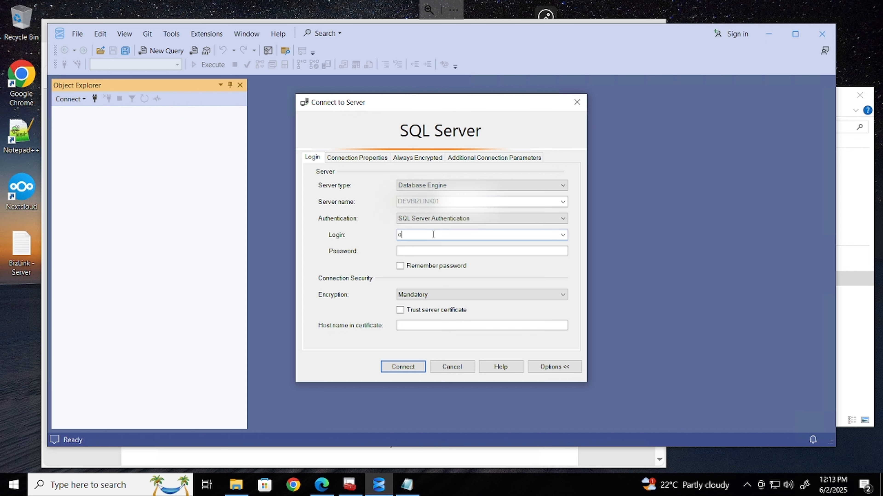
{"action": "type", "text": "ctroot"}
{"action": "key", "text": "Tab"}
{"action": "key", "text": "ctrl+v"}
{"action": "left_click", "coordinate": [432, 267]}
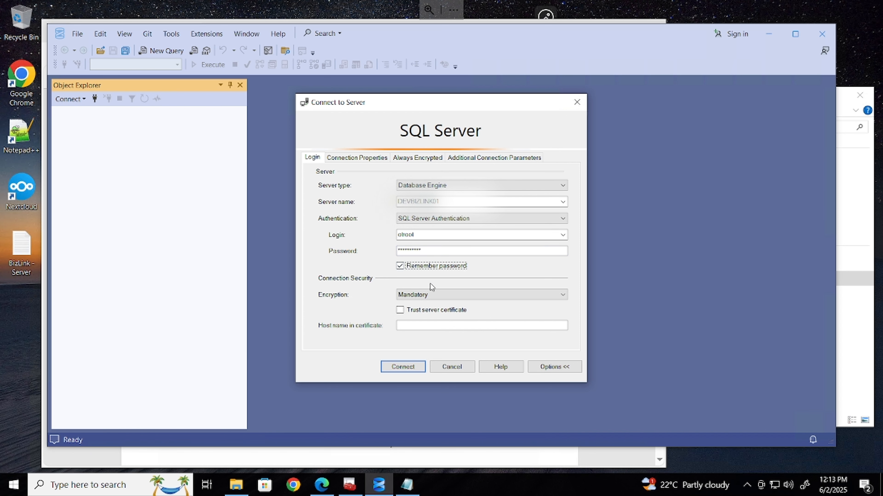
{"action": "left_click", "coordinate": [423, 315]}
{"action": "left_click", "coordinate": [404, 367]}
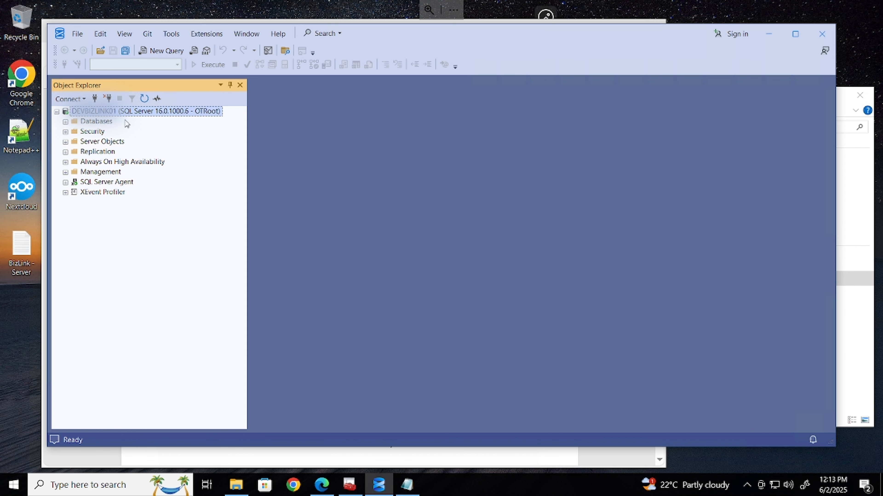
Start a new database named BizLinkDB and copy the name
{"action": "right_click", "coordinate": [97, 122]}
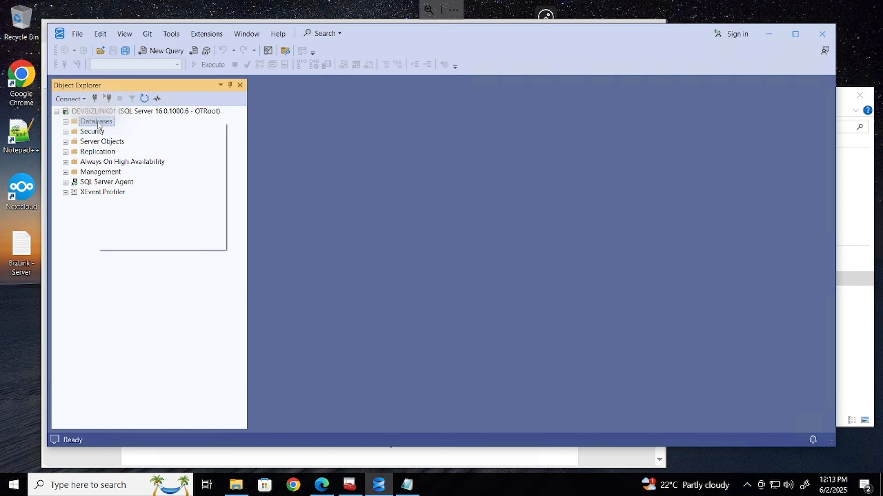
{"action": "left_click", "coordinate": [126, 132]}
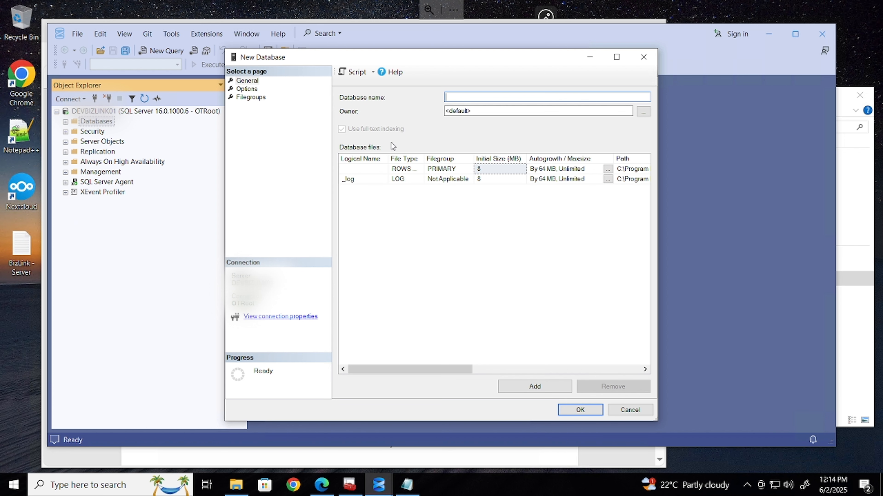
{"action": "type", "text": "BizLinkDB"}
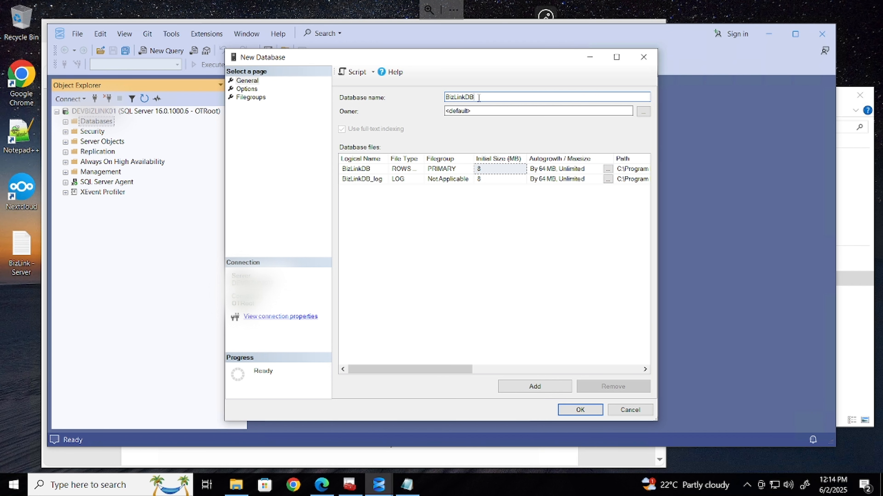
{"action": "key", "text": "ctrl+a"}
{"action": "key", "text": "ctrl+c"}
Make OTRoot the owner of BizLinkDB and create the database
{"action": "left_click", "coordinate": [643, 112]}
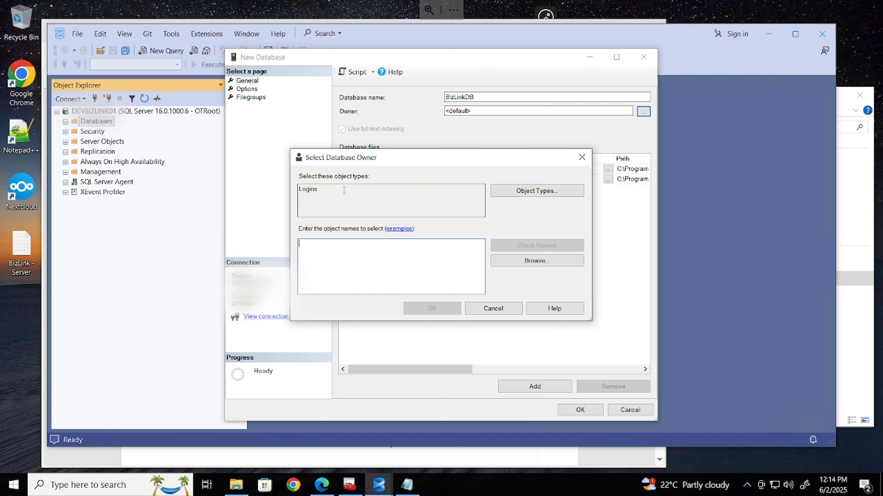
{"action": "left_click", "coordinate": [542, 261]}
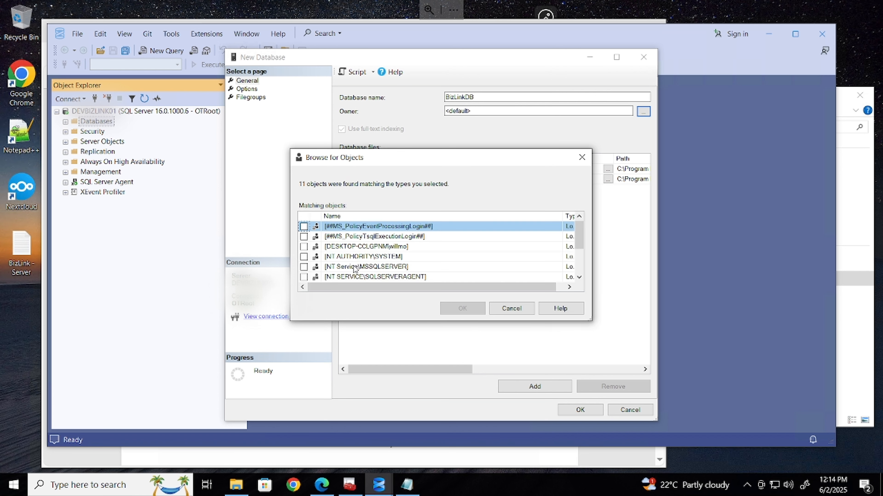
{"action": "scroll", "coordinate": [378, 248], "scroll_direction": "down", "scroll_amount": 2}
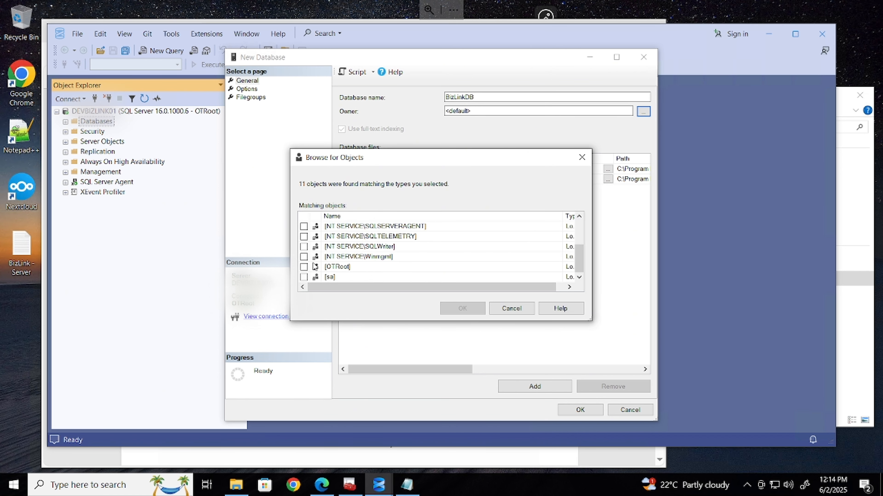
{"action": "left_click", "coordinate": [304, 267]}
{"action": "left_click", "coordinate": [473, 311]}
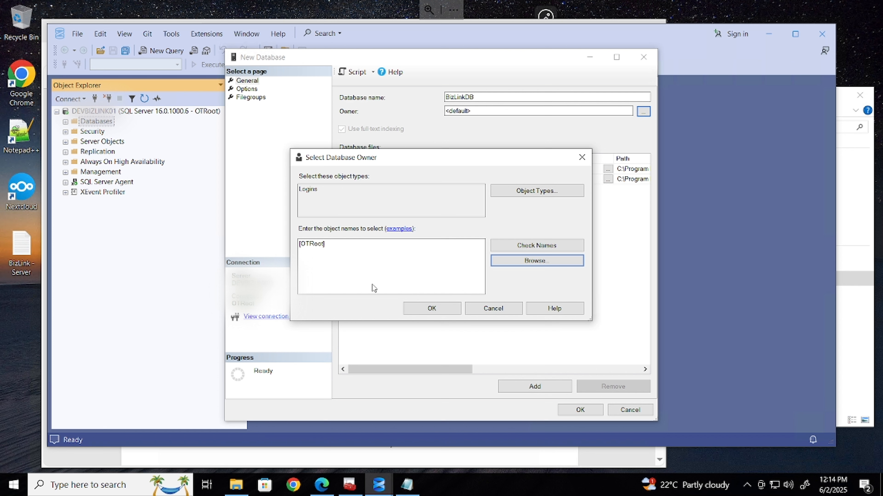
{"action": "left_click", "coordinate": [428, 308]}
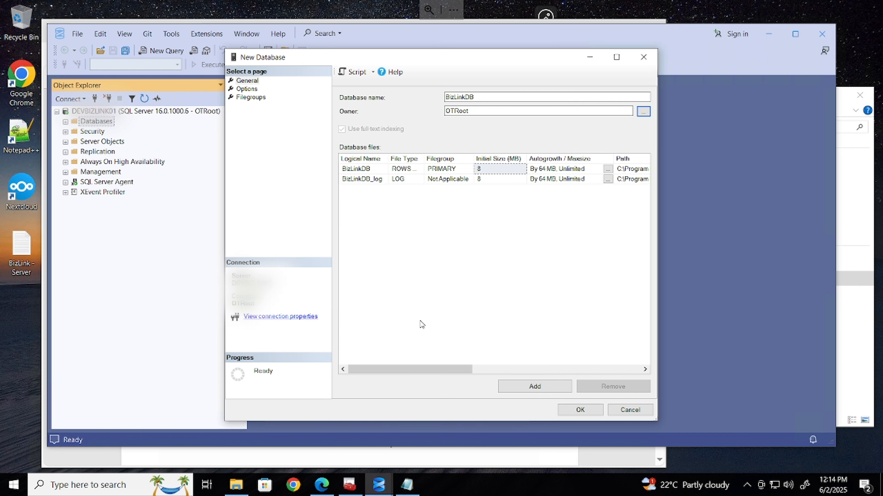
{"action": "left_click", "coordinate": [542, 387]}
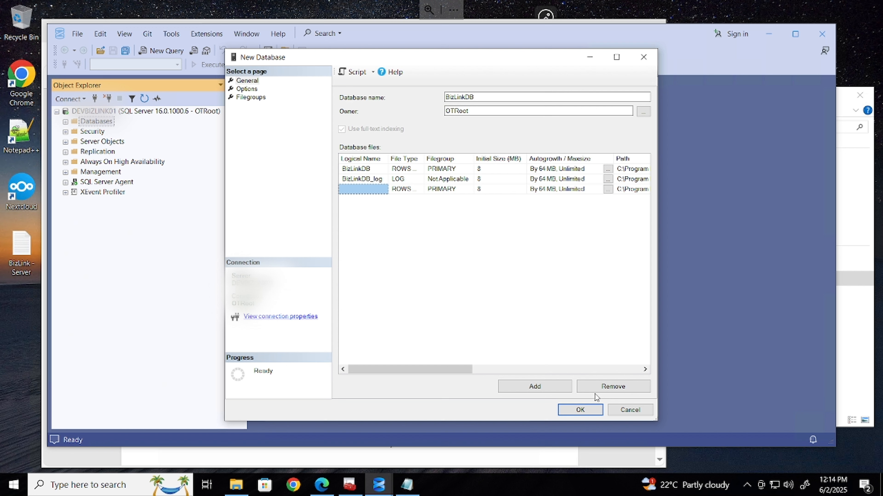
{"action": "left_click", "coordinate": [617, 392]}
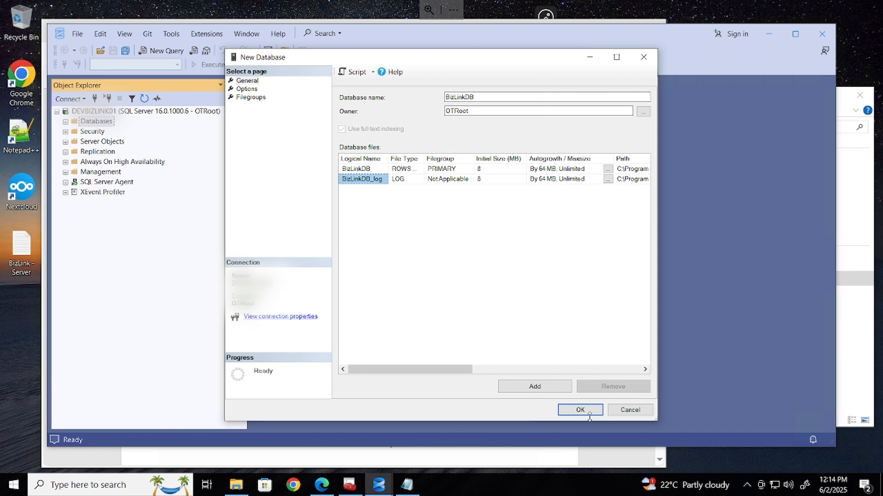
{"action": "left_click", "coordinate": [577, 411]}
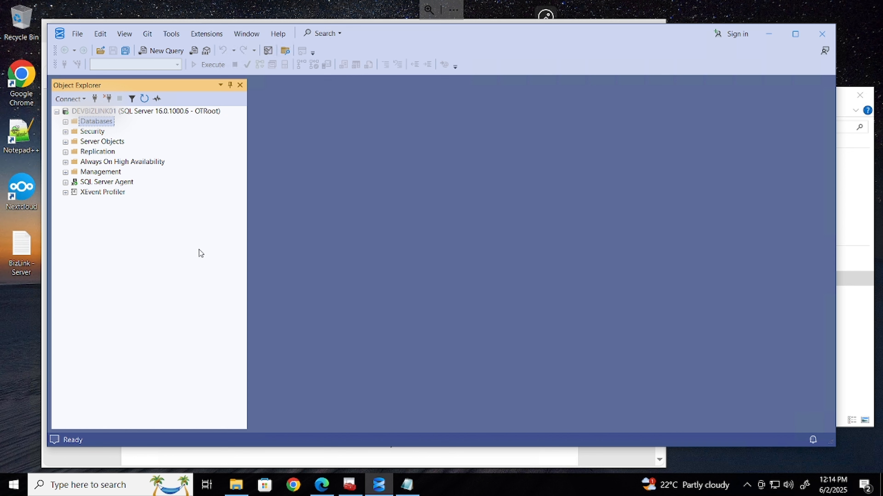
Start another new database named BizLinkDB_arch from the pasted name
{"action": "left_click", "coordinate": [66, 122]}
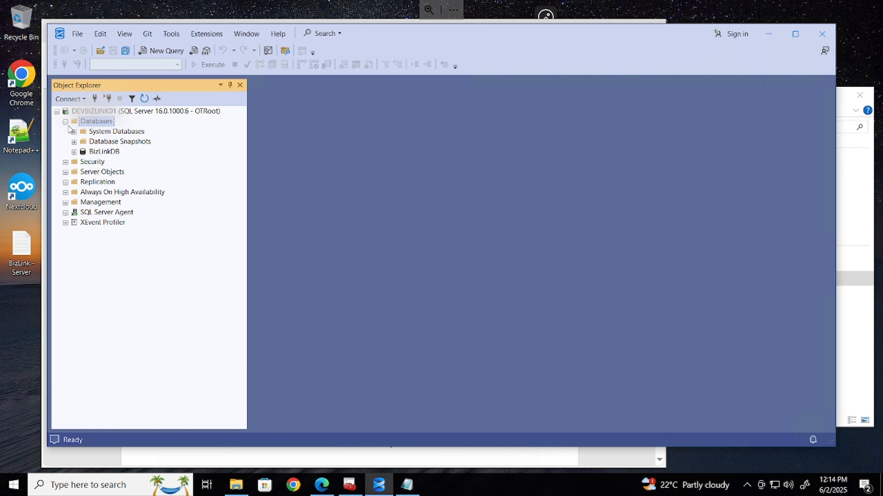
{"action": "right_click", "coordinate": [99, 121]}
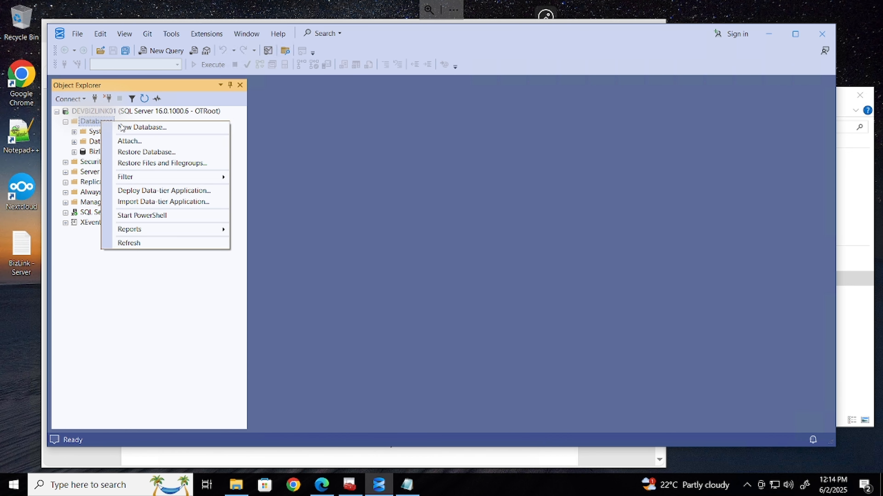
{"action": "left_click", "coordinate": [123, 126]}
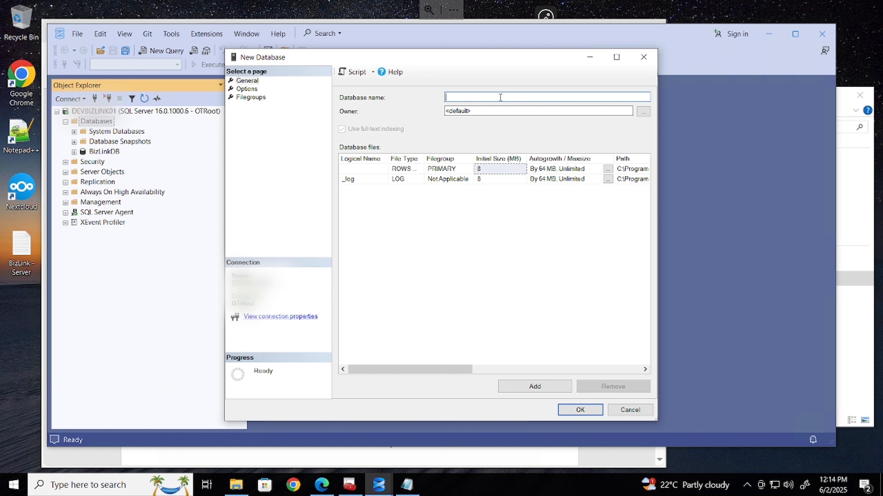
{"action": "key", "text": "ctrl+v"}
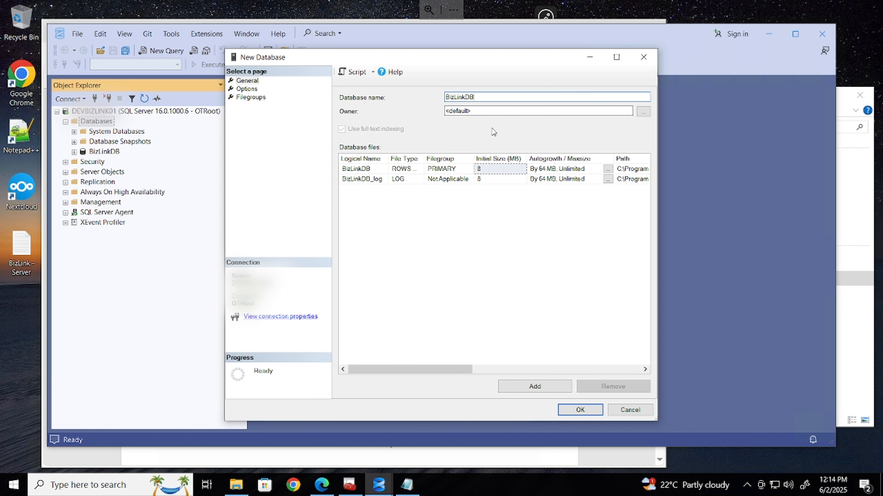
{"action": "type", "text": "_arch"}
Make OTRoot the owner of BizLinkDB_arch and create the database
{"action": "left_click", "coordinate": [646, 116]}
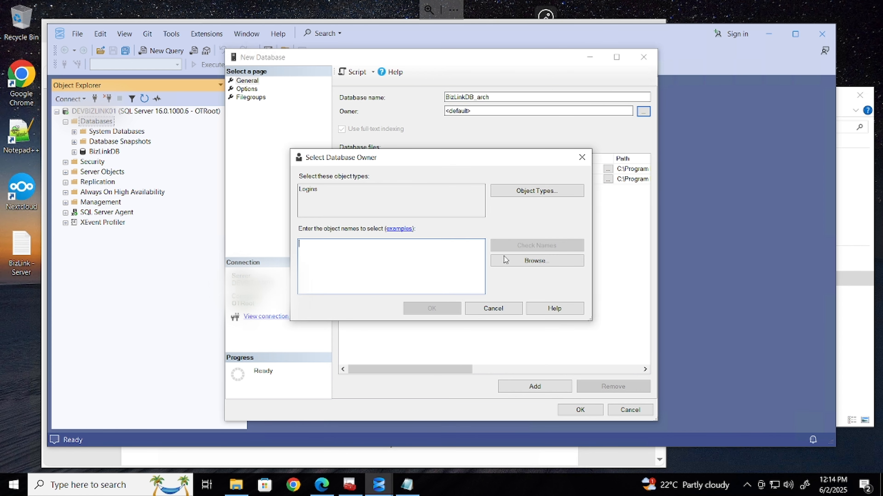
{"action": "left_click", "coordinate": [508, 258]}
{"action": "scroll", "coordinate": [353, 273], "scroll_direction": "down", "scroll_amount": 2}
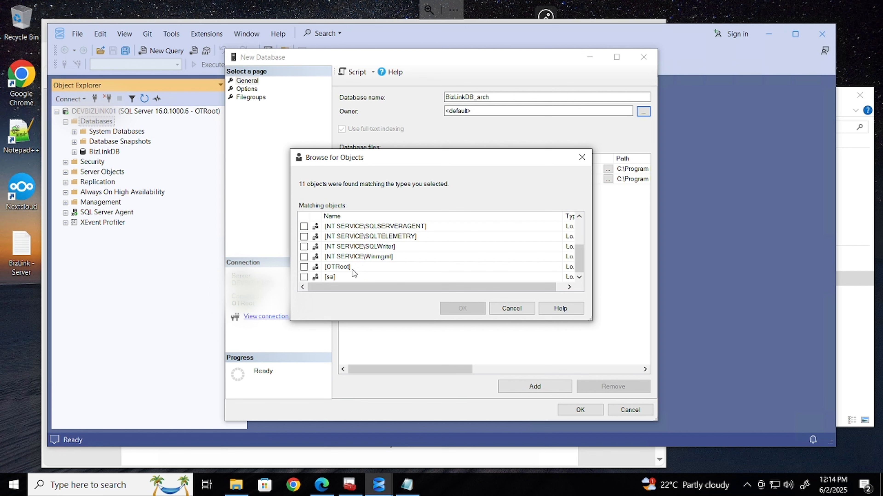
{"action": "left_click", "coordinate": [349, 268]}
{"action": "left_click", "coordinate": [304, 267]}
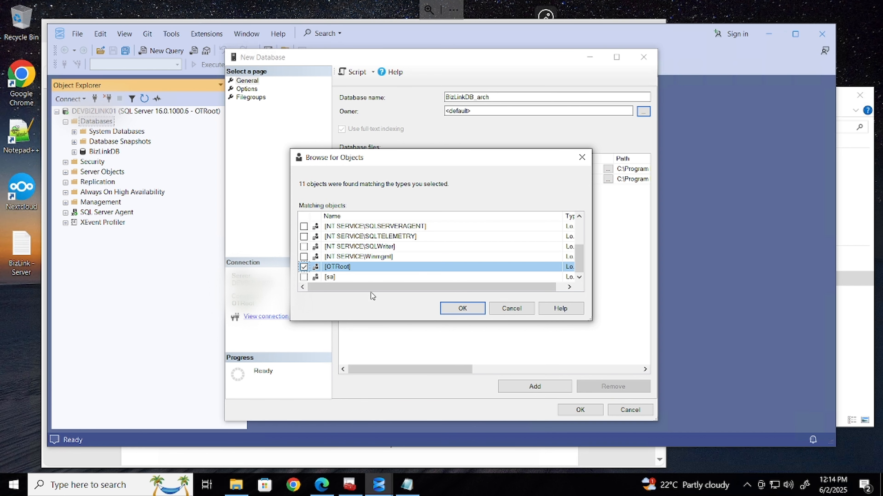
{"action": "left_click", "coordinate": [454, 308]}
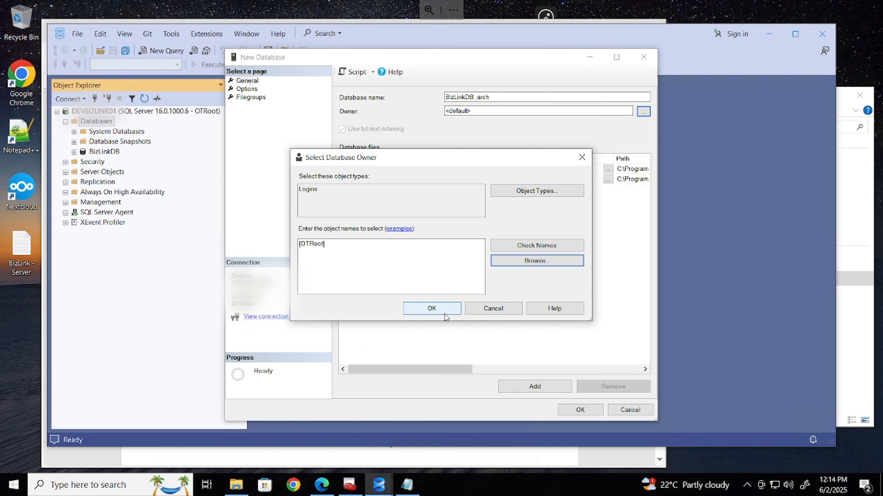
{"action": "left_click", "coordinate": [447, 311]}
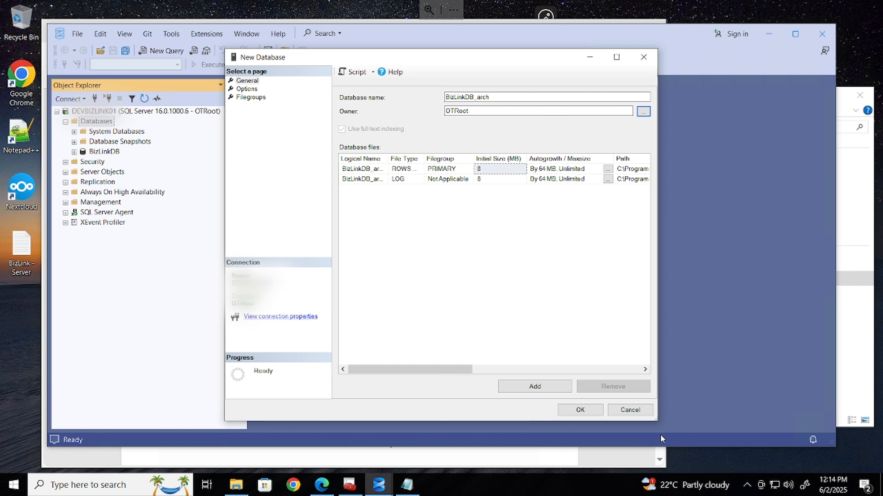
{"action": "left_click", "coordinate": [590, 410]}
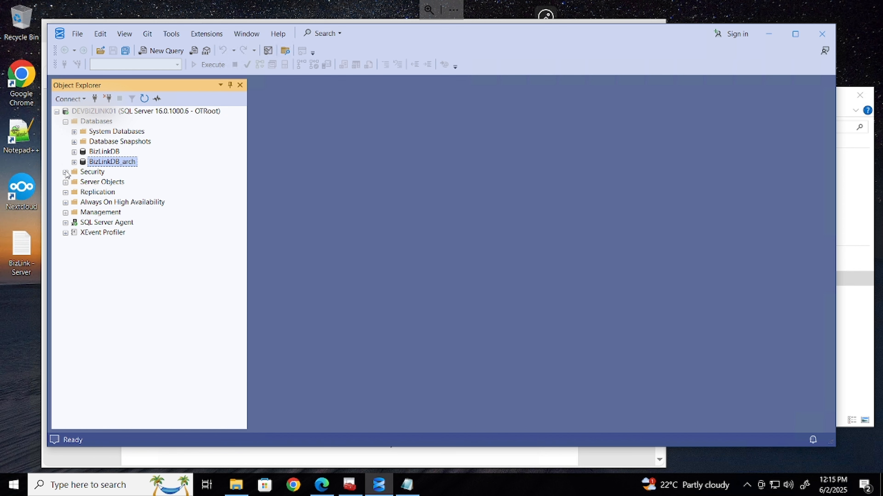
Minimize Management Studio and launch Command Prompt from Windows search
{"action": "left_click", "coordinate": [768, 34]}
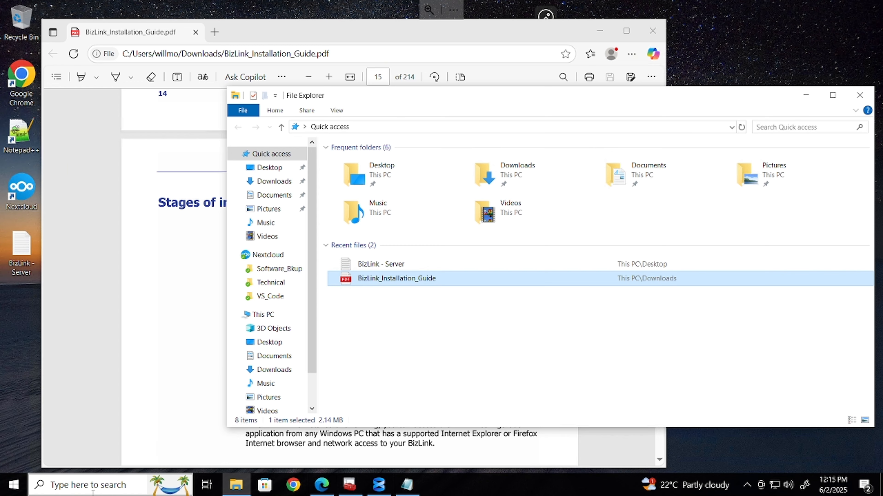
{"action": "left_click", "coordinate": [95, 486]}
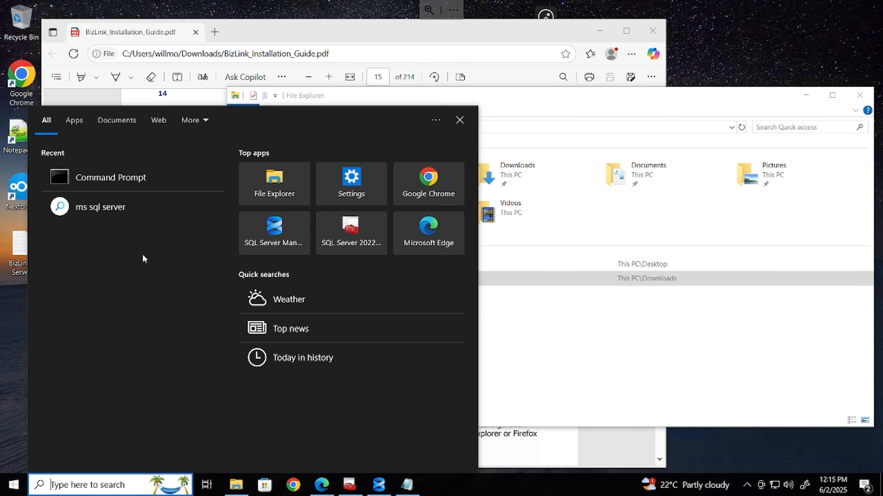
{"action": "left_click", "coordinate": [122, 179]}
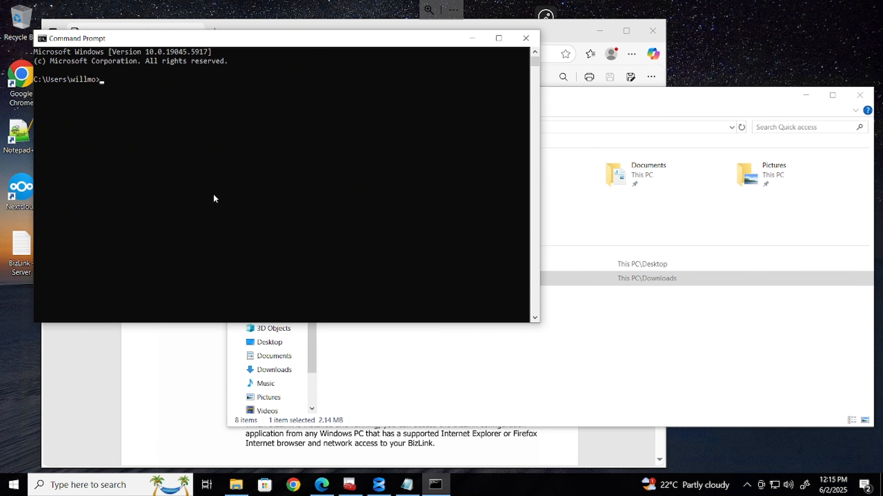
Browse to Software_Bkup > BizManager > bizlink_16.6_windows and select its full path
{"action": "left_click", "coordinate": [605, 368]}
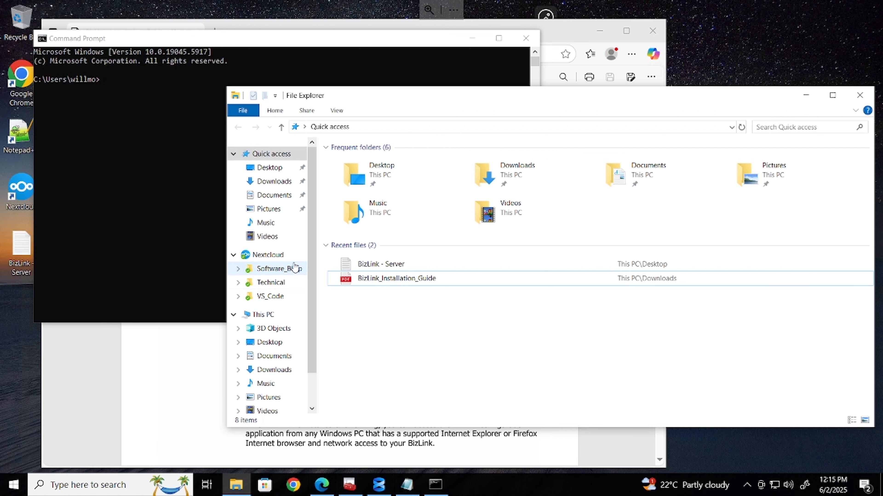
{"action": "left_click", "coordinate": [295, 272]}
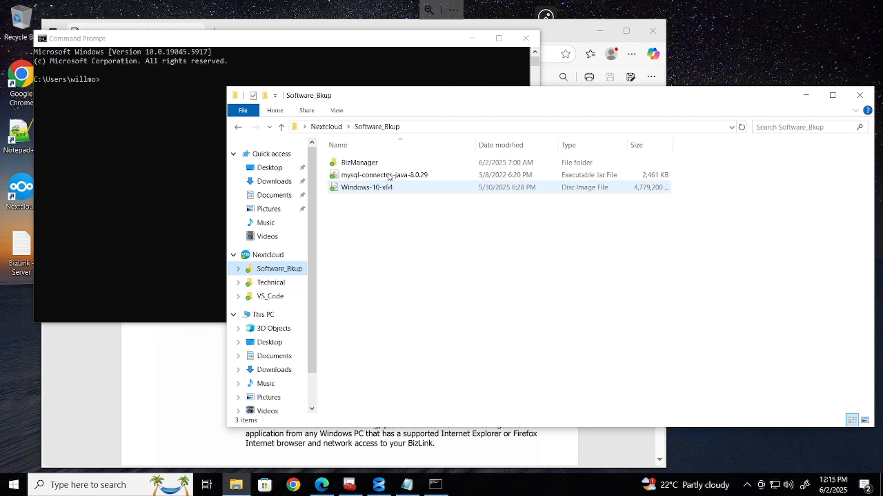
{"action": "double_click", "coordinate": [371, 163]}
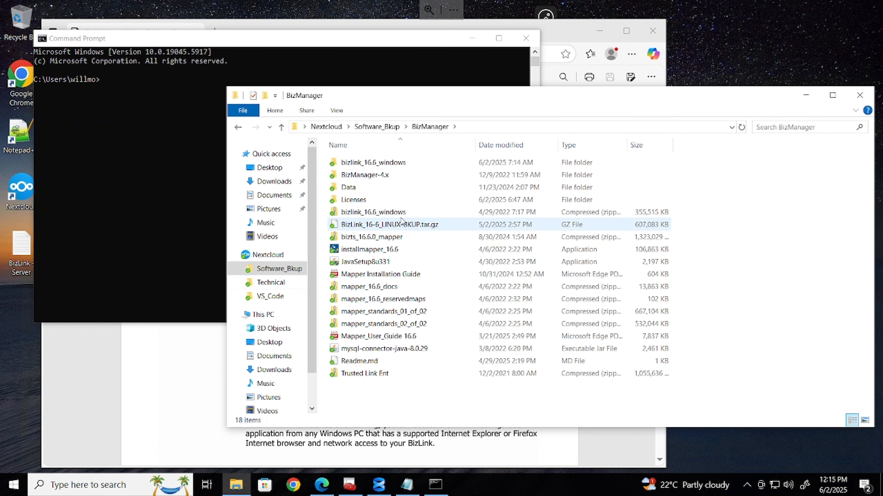
{"action": "double_click", "coordinate": [386, 162]}
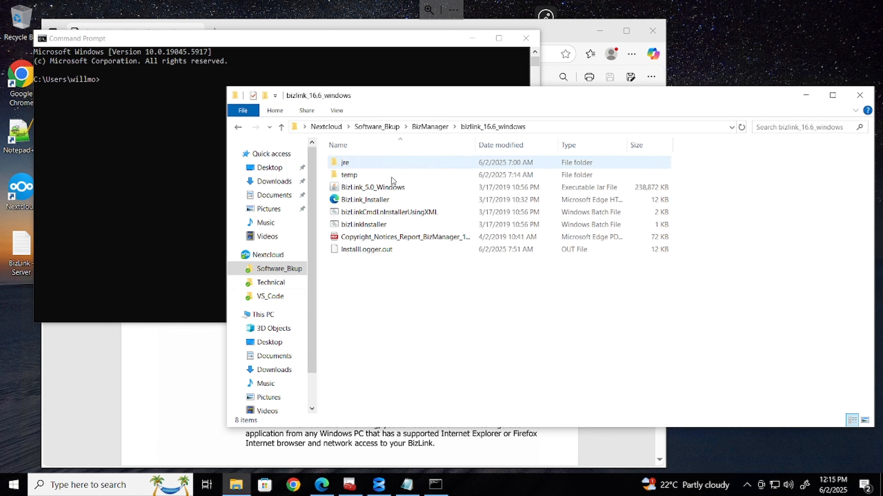
{"action": "left_click", "coordinate": [574, 128]}
{"action": "key", "text": "ctrl+c"}
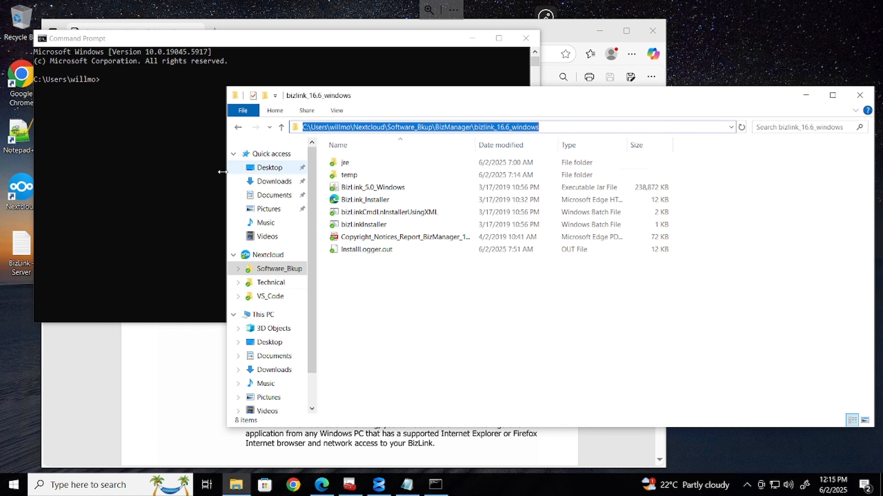
{"action": "left_click", "coordinate": [170, 177]}
Change into the bizlink_16.6_windows folder with cd and list it with dir
{"action": "type", "text": "cd"}
{"action": "key", "text": "ctrl+v"}
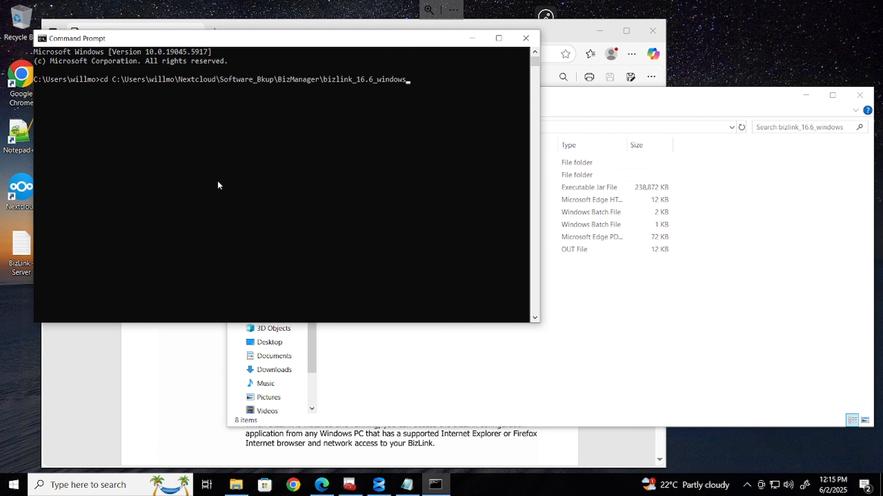
{"action": "key", "text": "Return"}
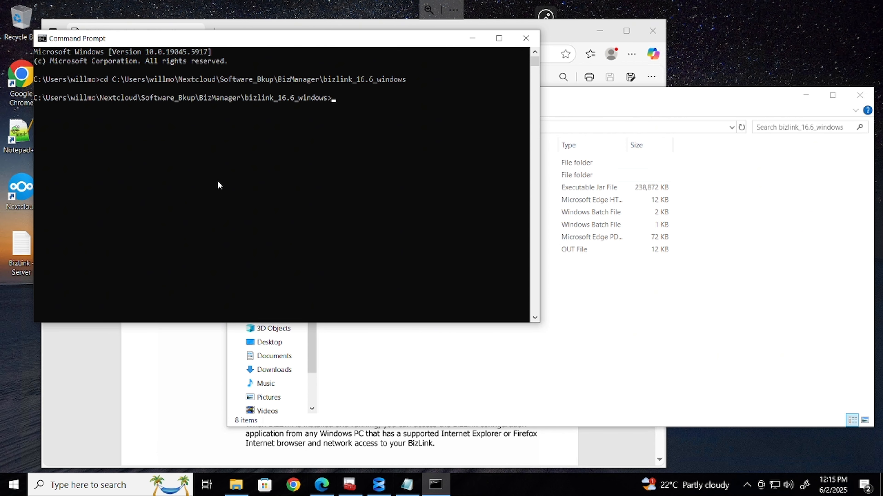
{"action": "type", "text": "dir"}
{"action": "key", "text": "Return"}
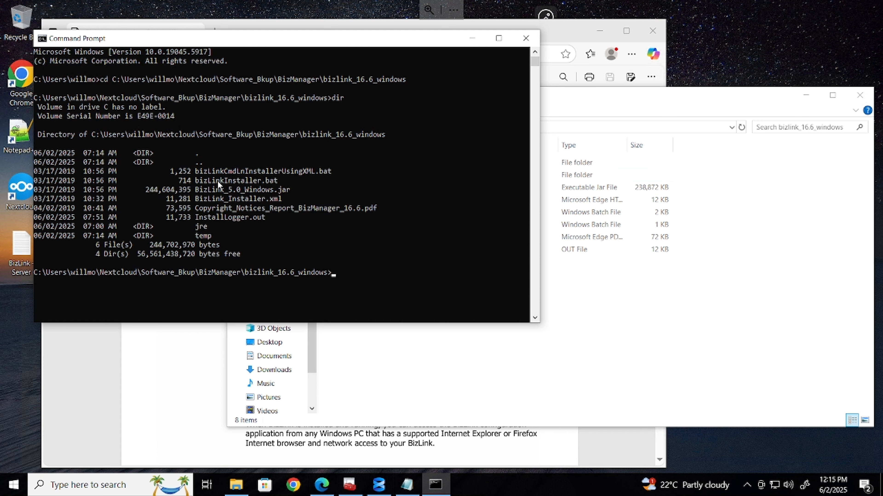
Copy bizLinkInstaller.bat from the listing to the prompt and run it
{"action": "left_click", "coordinate": [196, 180]}
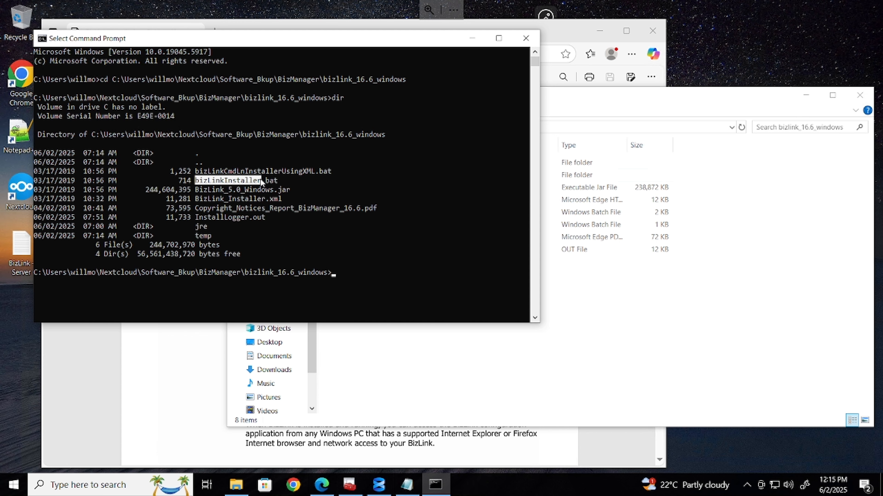
{"action": "left_click_drag", "start_coordinate": [260, 179], "coordinate": [282, 180]}
{"action": "right_click", "coordinate": [279, 179]}
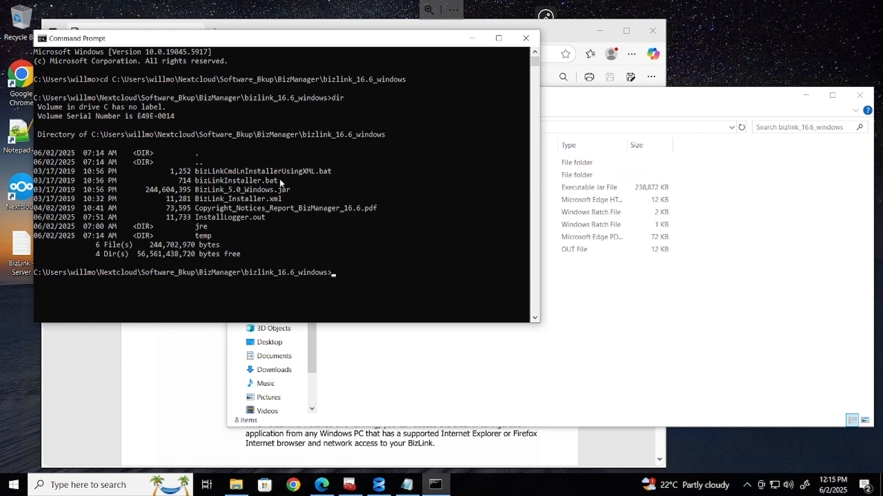
{"action": "right_click", "coordinate": [280, 179]}
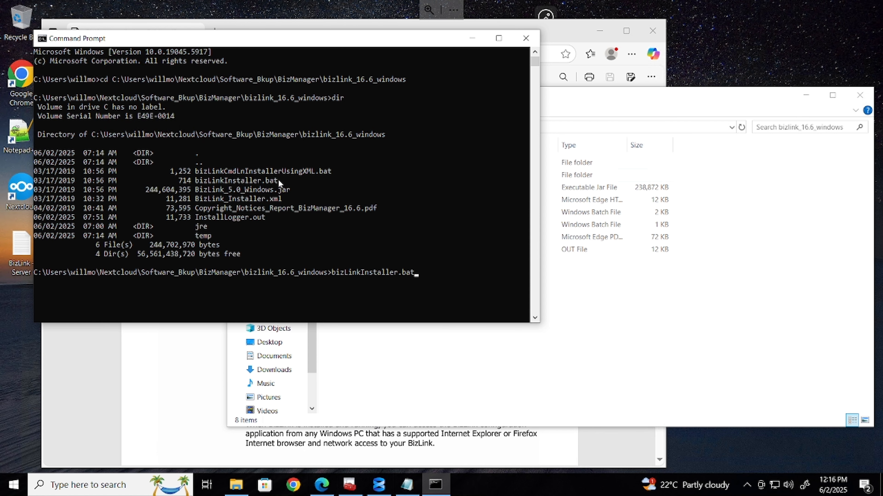
{"action": "key", "text": "Return"}
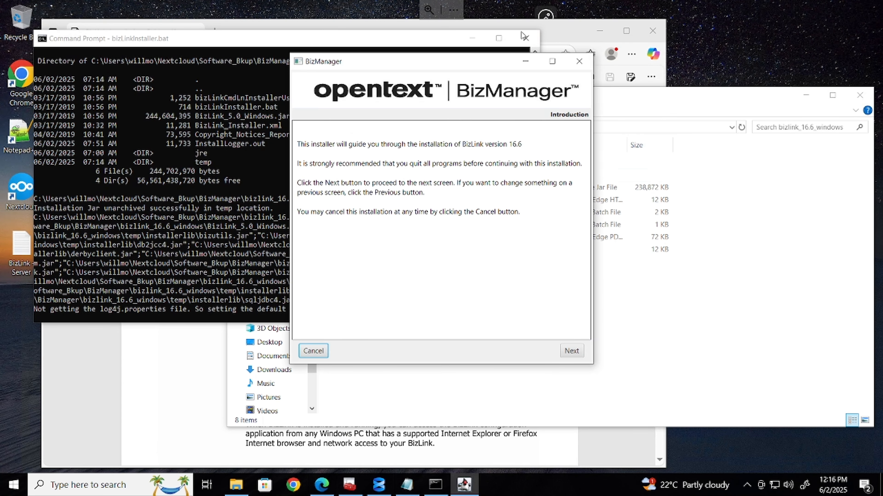
Clear other windows and advance past Introduction and Acknowledgements, choosing a fresh Install
{"action": "left_click", "coordinate": [472, 38]}
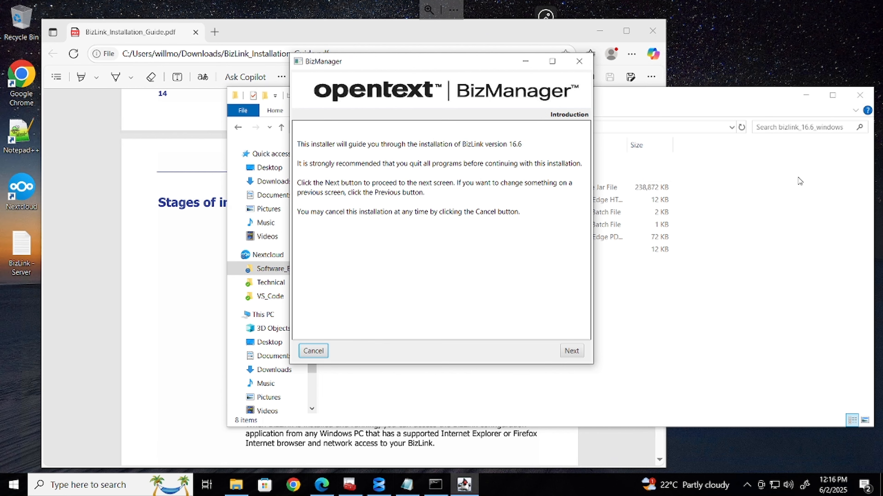
{"action": "left_click", "coordinate": [814, 96]}
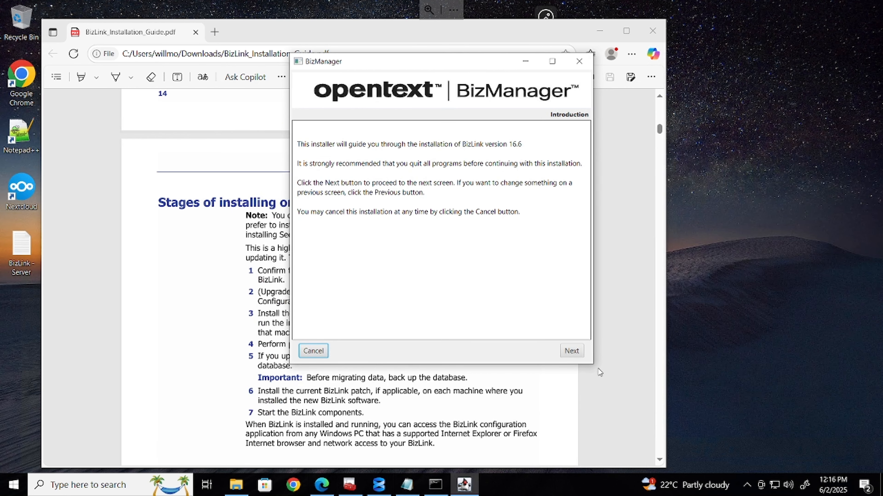
{"action": "left_click", "coordinate": [570, 350]}
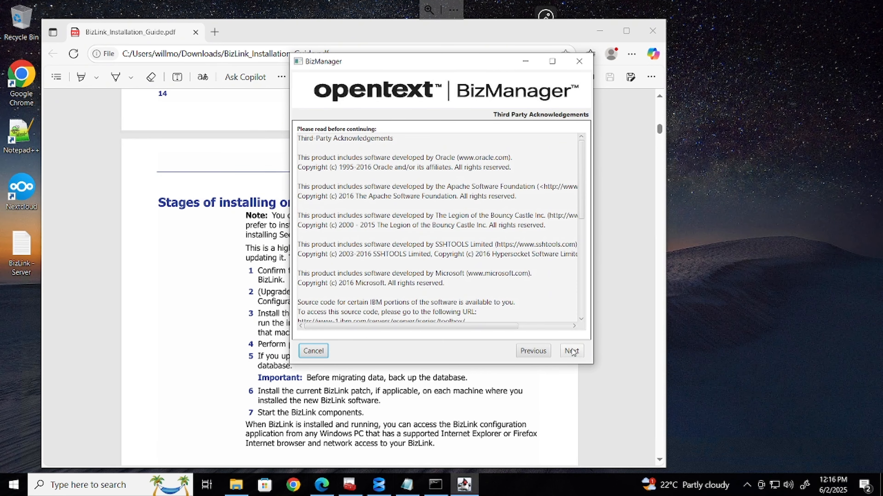
{"action": "left_click", "coordinate": [572, 352]}
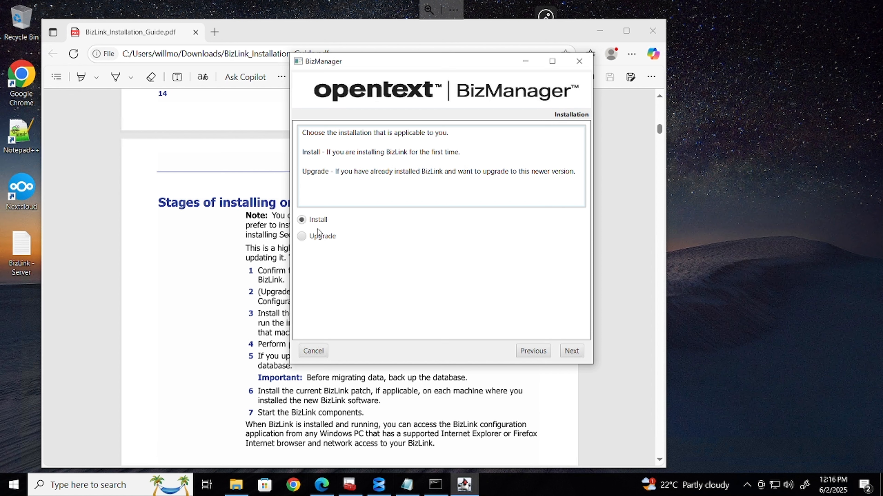
{"action": "left_click", "coordinate": [571, 350]}
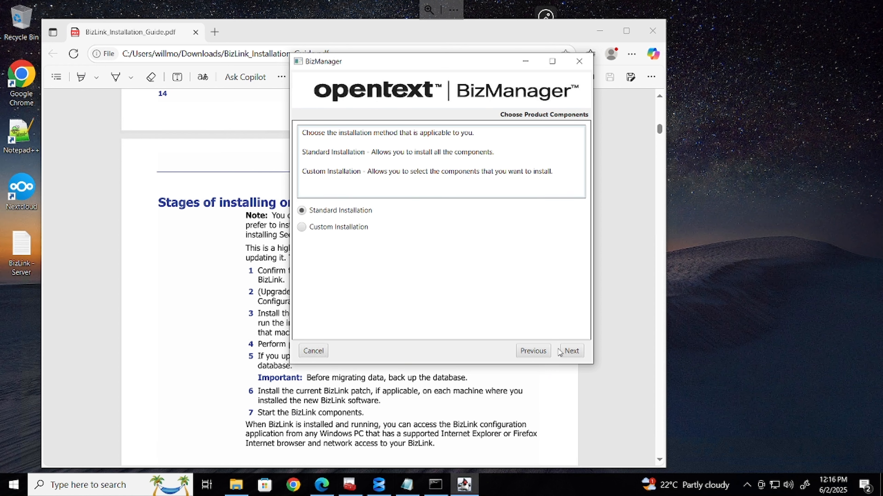
Keep Standard Installation and validations, then select MS SQL Server as the database
{"action": "left_click", "coordinate": [352, 231]}
{"action": "left_click", "coordinate": [358, 213]}
{"action": "left_click", "coordinate": [572, 351]}
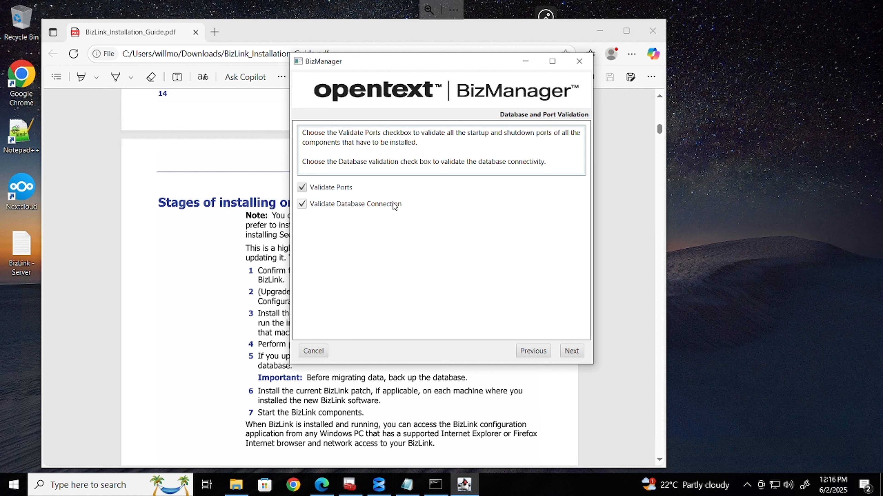
{"action": "left_click", "coordinate": [566, 353]}
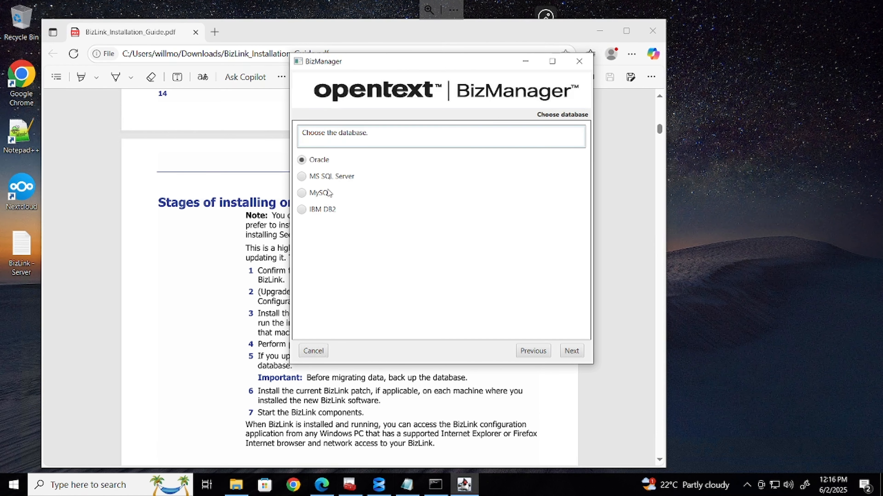
{"action": "left_click", "coordinate": [340, 178]}
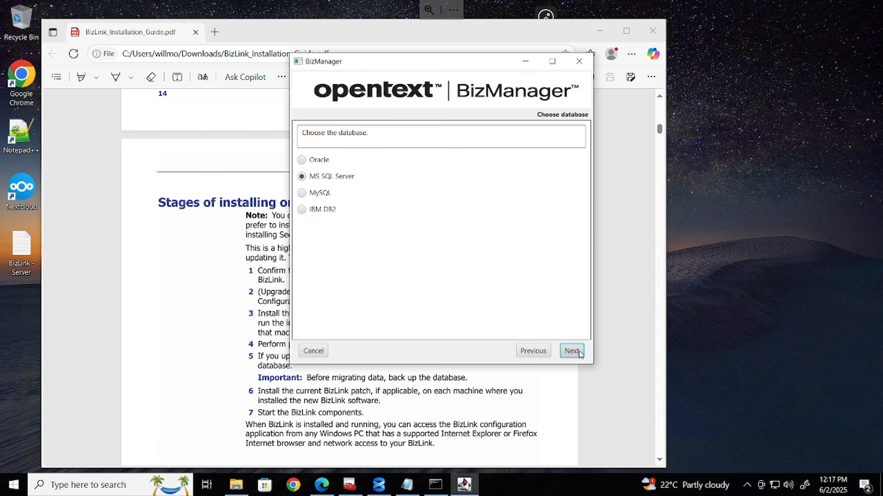
{"action": "left_click", "coordinate": [571, 352]}
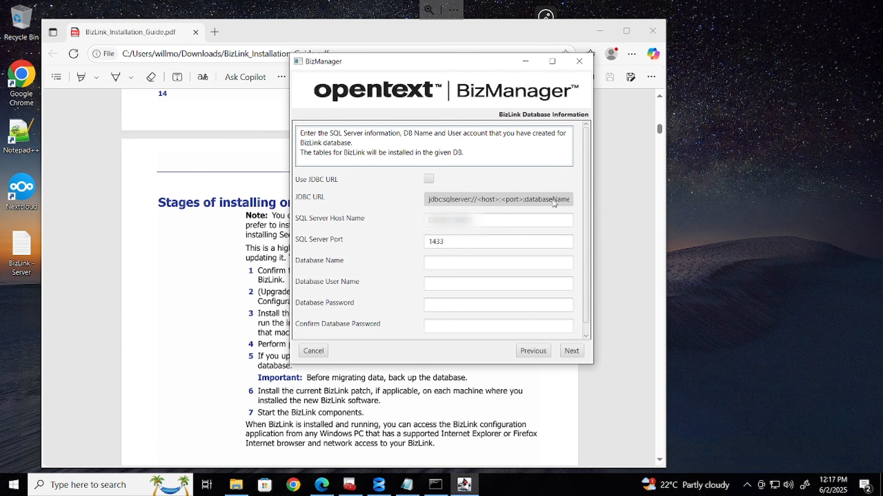
Enter BizLinkDB as the database name and OTRoot as the database user name
{"action": "left_click", "coordinate": [452, 267]}
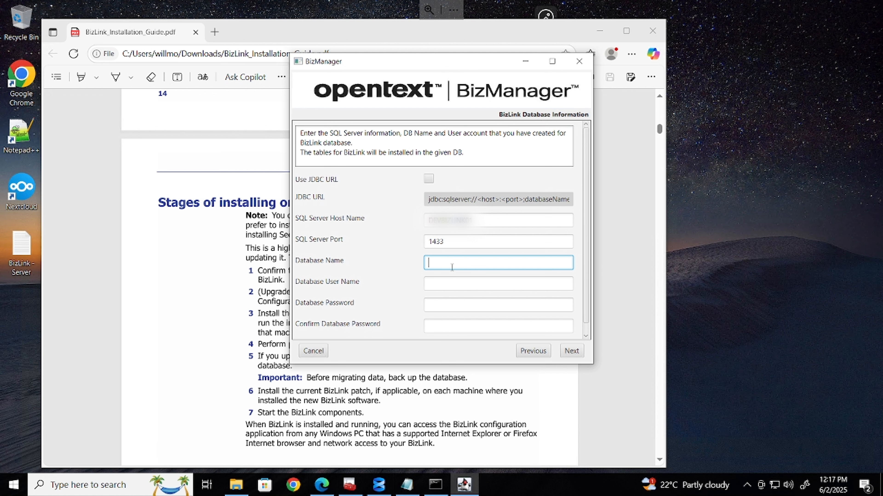
{"action": "type", "text": "bizLinkInstaller.bat"}
{"action": "key", "text": "BackSpace"}
{"action": "key", "text": "BackSpace"}
{"action": "key", "text": "BackSpace"}
{"action": "key", "text": "BackSpace"}
{"action": "key", "text": "BackSpace"}
{"action": "key", "text": "BackSpace"}
{"action": "key", "text": "BackSpace"}
{"action": "key", "text": "BackSpace"}
{"action": "key", "text": "BackSpace"}
{"action": "key", "text": "BackSpace"}
{"action": "key", "text": "BackSpace"}
{"action": "key", "text": "BackSpace"}
{"action": "key", "text": "BackSpace"}
{"action": "key", "text": "BackSpace"}
{"action": "key", "text": "BackSpace"}
{"action": "key", "text": "BackSpace"}
{"action": "key", "text": "BackSpace"}
{"action": "key", "text": "BackSpace"}
{"action": "key", "text": "BackSpace"}
{"action": "key", "text": "BackSpace"}
{"action": "type", "text": "BizLinkDB"}
{"action": "left_click", "coordinate": [453, 286]}
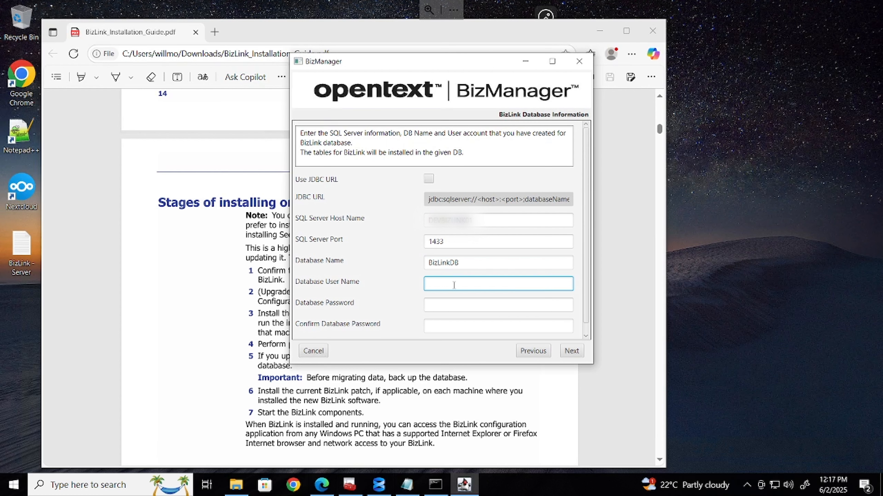
{"action": "type", "text": "OTRoot"}
Copy the SQL Server password from the BizLink - Server notes and change the login to OTRoot
{"action": "double_click", "coordinate": [21, 249]}
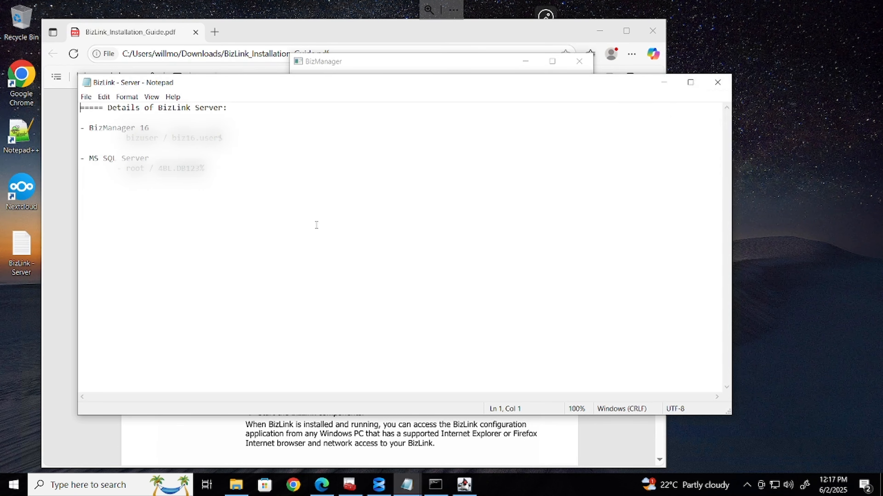
{"action": "left_click", "coordinate": [159, 169]}
{"action": "left_click_drag", "start_coordinate": [159, 168], "coordinate": [215, 168]}
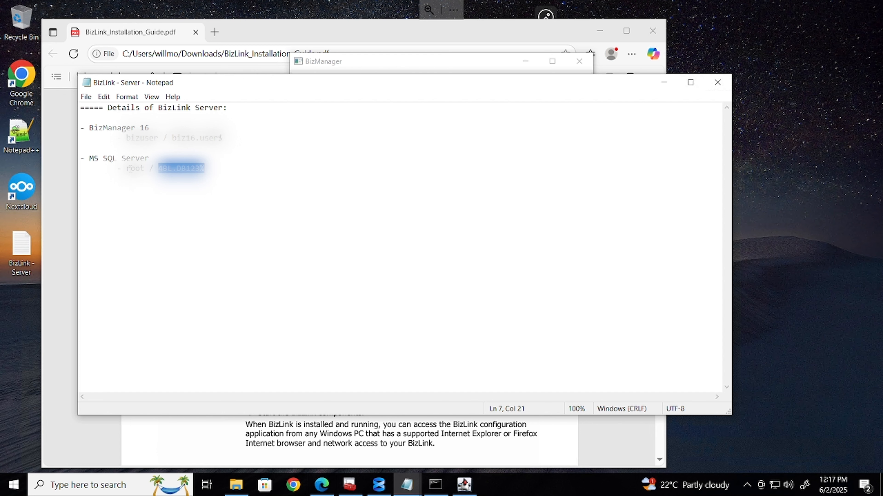
{"action": "left_click", "coordinate": [128, 168]}
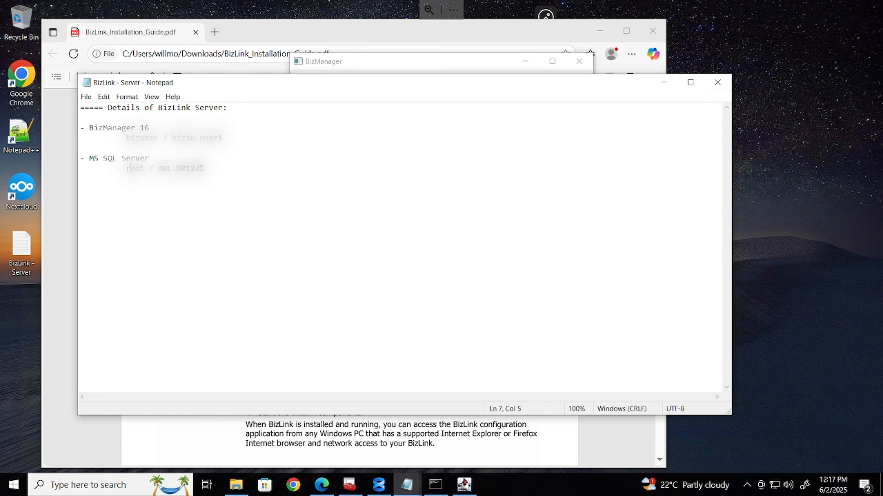
{"action": "key", "text": "BackSpace"}
{"action": "type", "text": "OTR"}
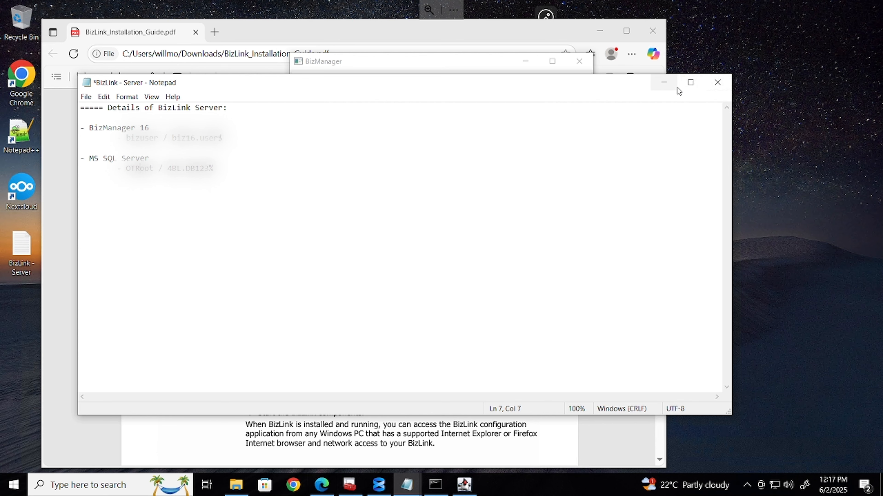
{"action": "left_click", "coordinate": [664, 84]}
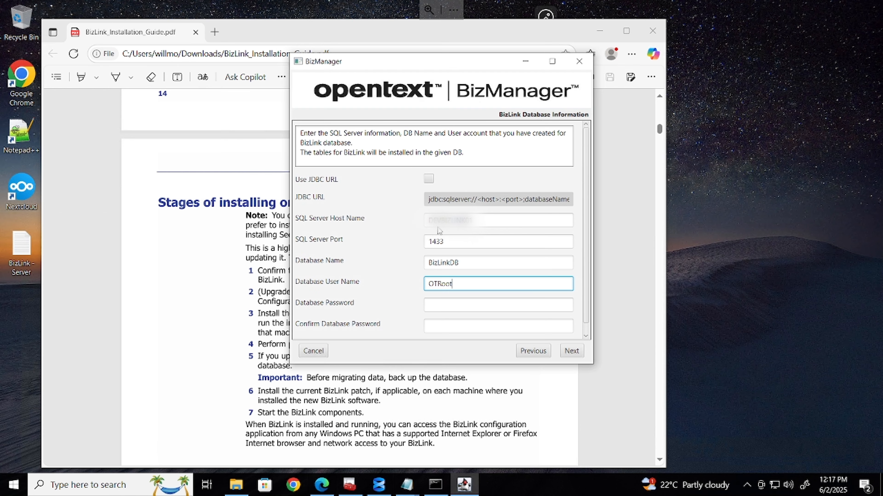
Paste the copied SQL Server password into Database Password and Confirm Database Password
{"action": "left_click", "coordinate": [450, 303]}
{"action": "key", "text": "ctrl+v"}
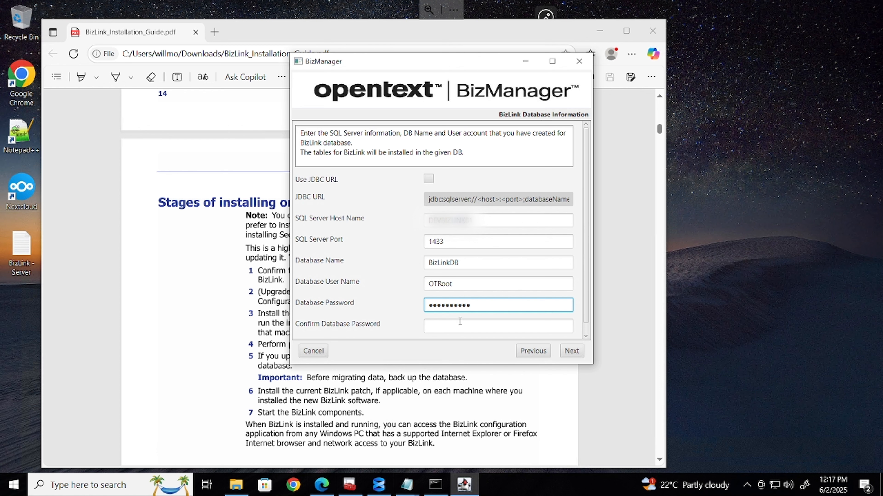
{"action": "left_click", "coordinate": [459, 324]}
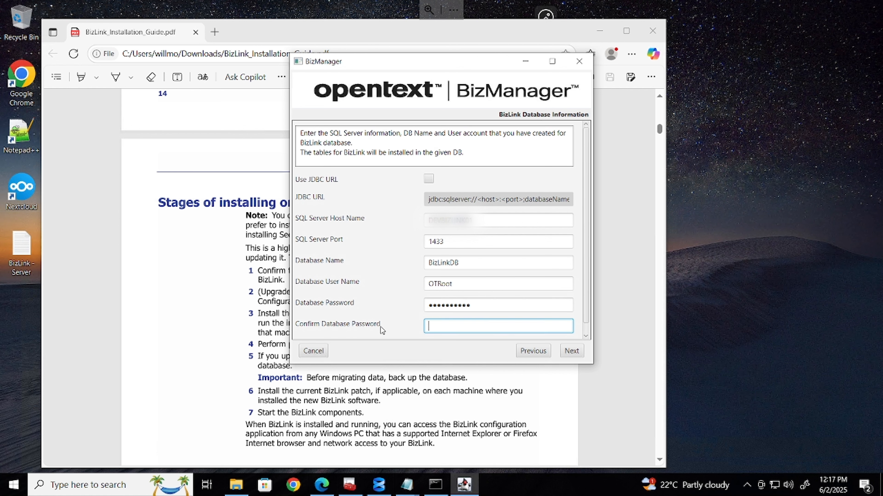
{"action": "key", "text": "ctrl+v"}
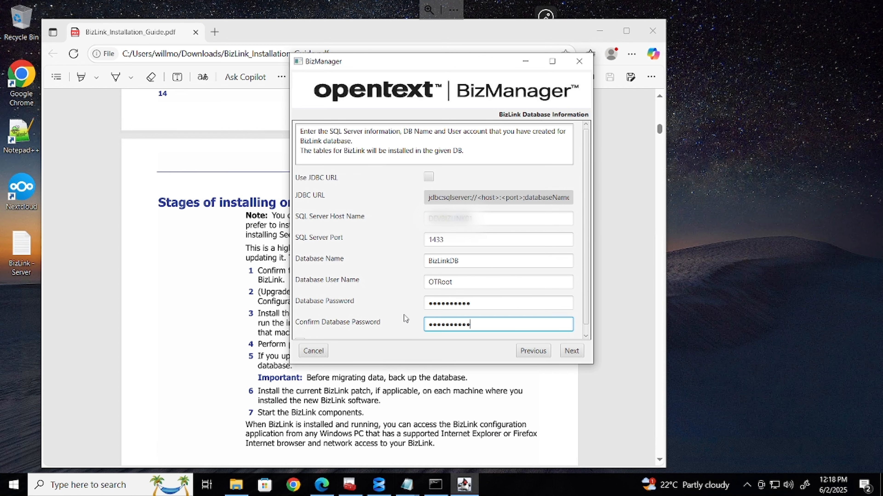
{"action": "left_click", "coordinate": [574, 351]}
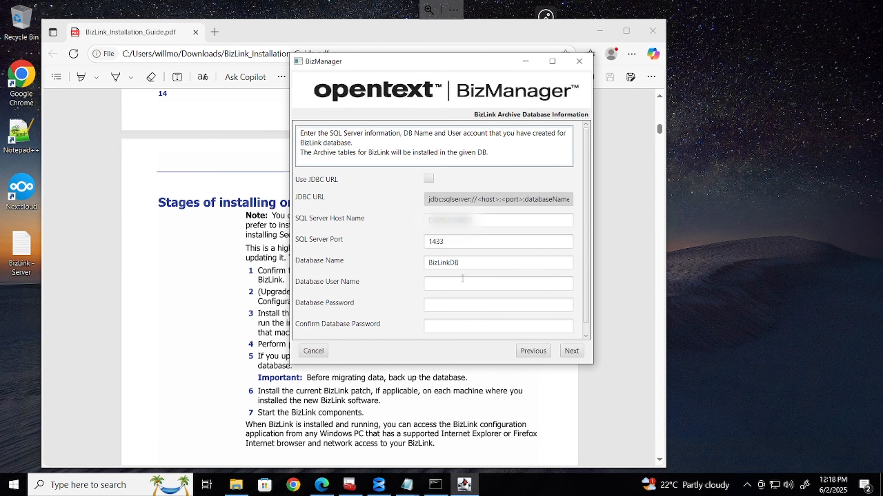
Give the archive database an _arch suffix, user OTRoot, and the pasted password twice
{"action": "left_click", "coordinate": [476, 260]}
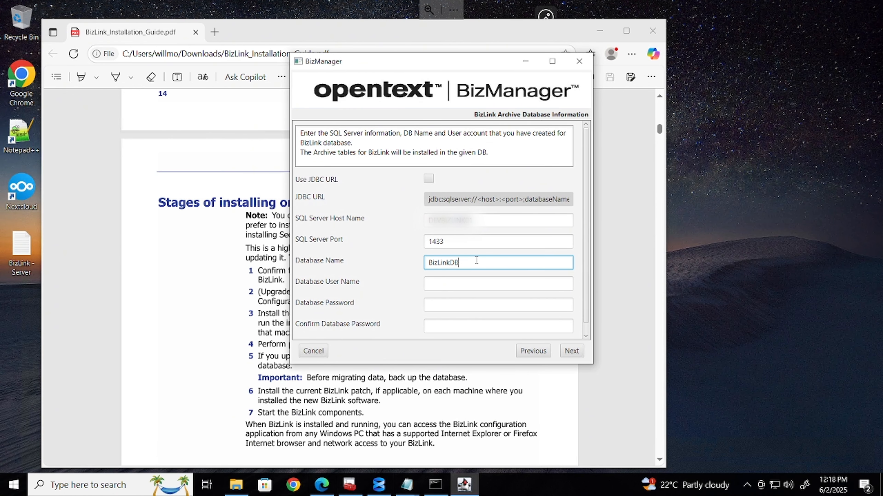
{"action": "type", "text": "_arch"}
{"action": "left_click", "coordinate": [439, 281]}
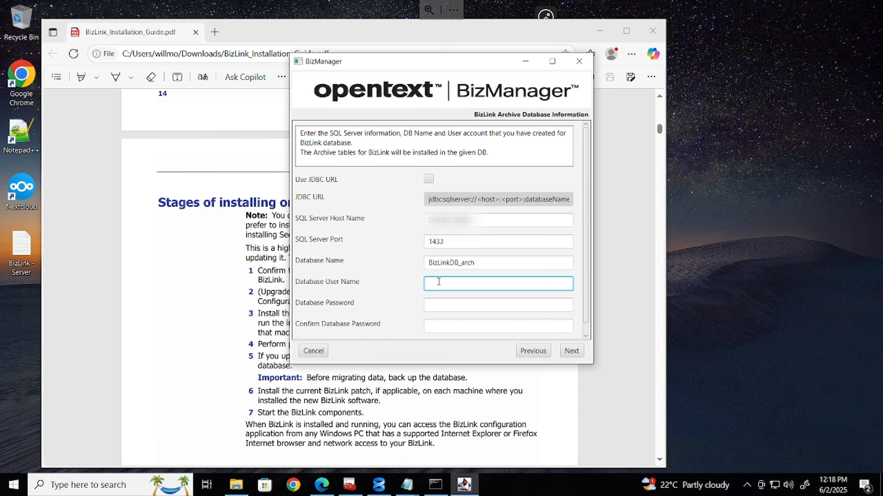
{"action": "type", "text": "OTRoot"}
{"action": "key", "text": "Tab"}
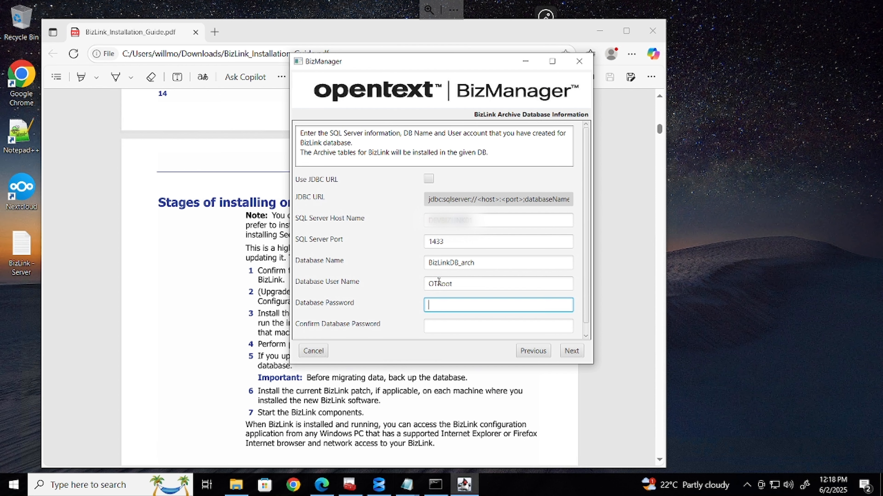
{"action": "key", "text": "ctrl+v"}
{"action": "key", "text": "Tab"}
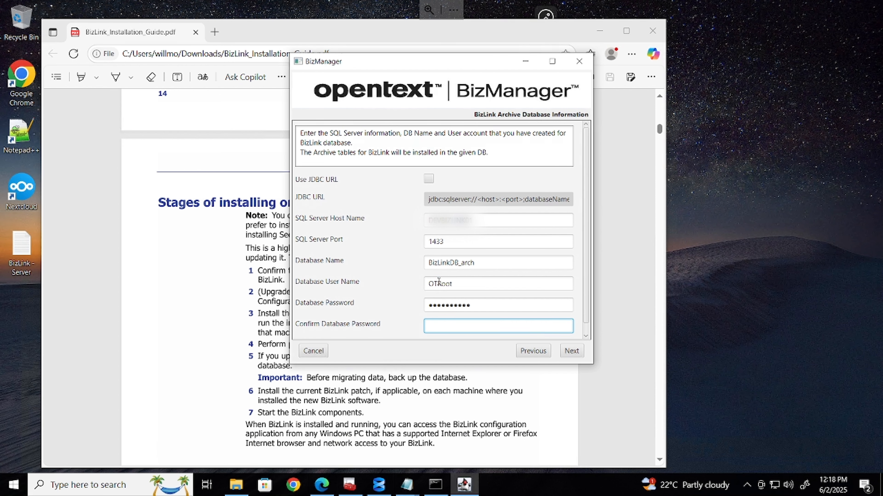
{"action": "key", "text": "ctrl+v"}
{"action": "left_click", "coordinate": [578, 355]}
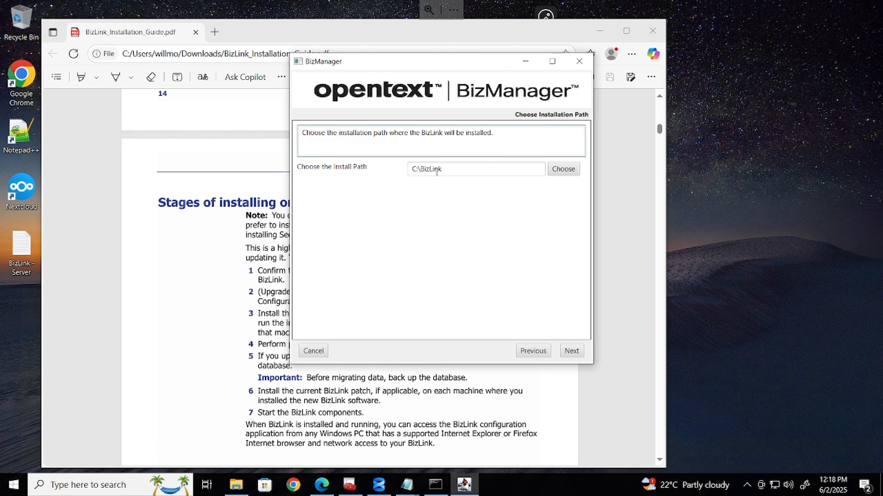
Keep defaults for install path, Configuration, Message, Inbound Listener, System Monitor, Integrated and Transformation servers
{"action": "left_click", "coordinate": [578, 351]}
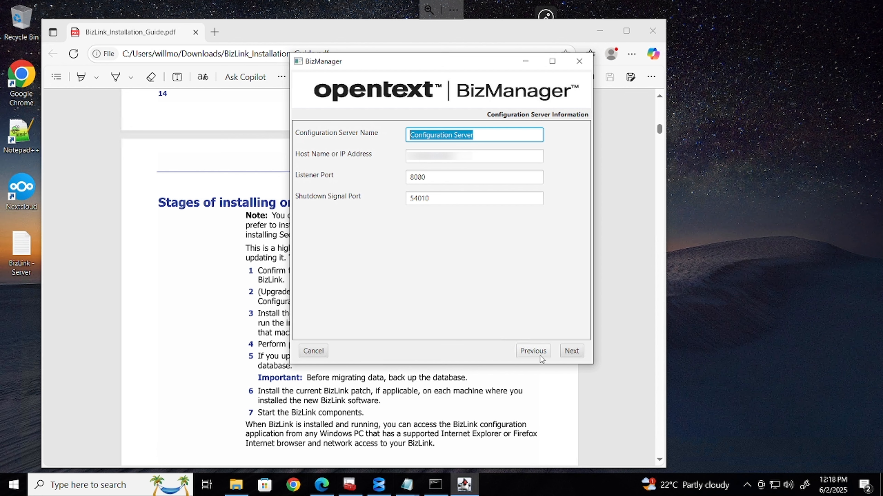
{"action": "left_click", "coordinate": [574, 351]}
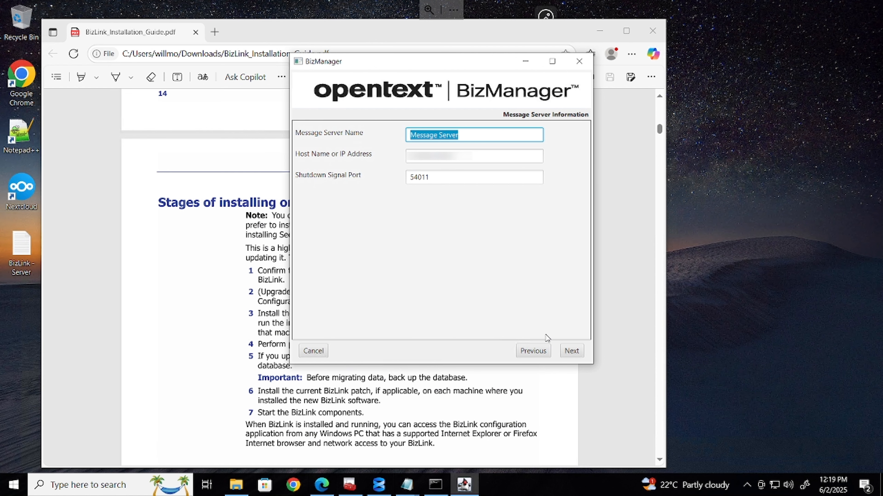
{"action": "left_click", "coordinate": [576, 355]}
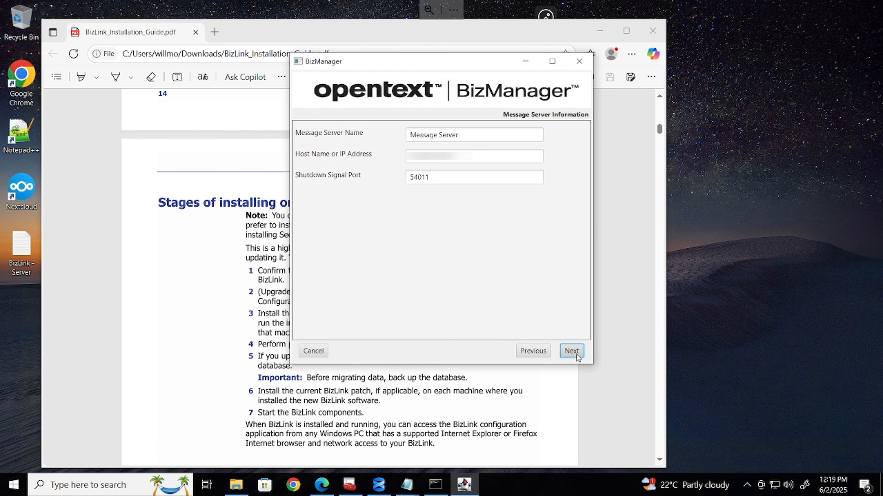
{"action": "left_click", "coordinate": [571, 351]}
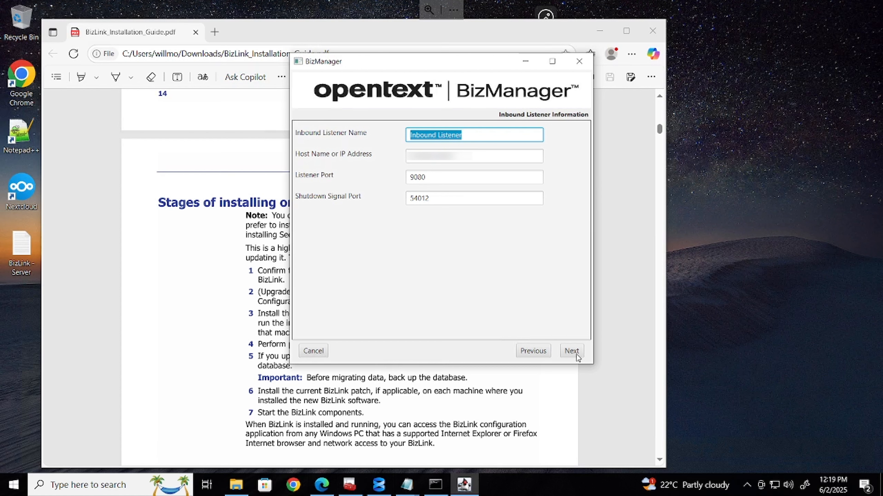
{"action": "left_click", "coordinate": [577, 355]}
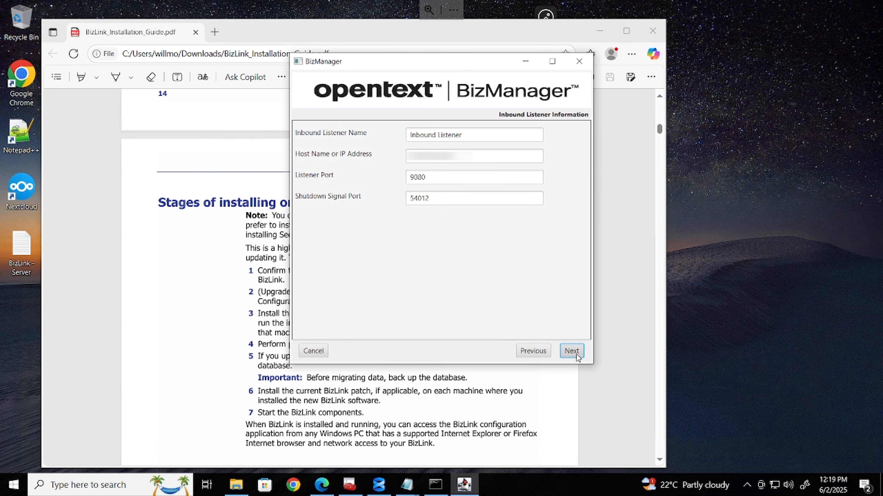
{"action": "left_click", "coordinate": [576, 354]}
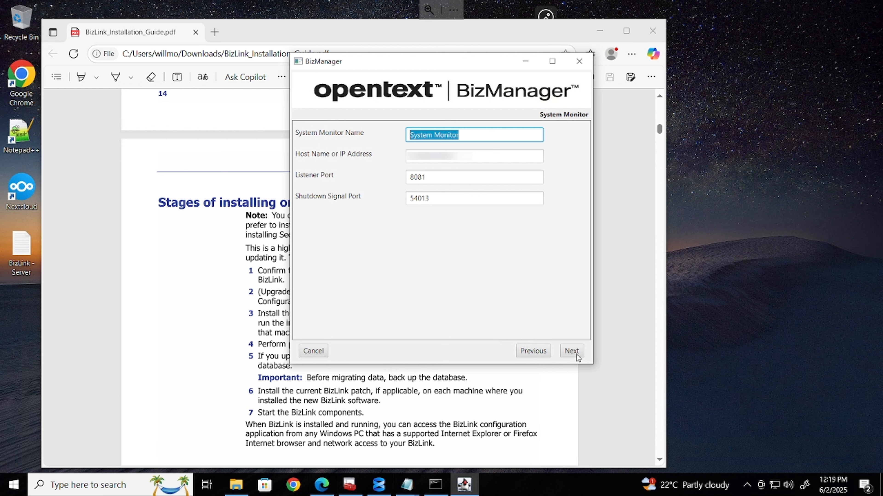
{"action": "left_click", "coordinate": [576, 355]}
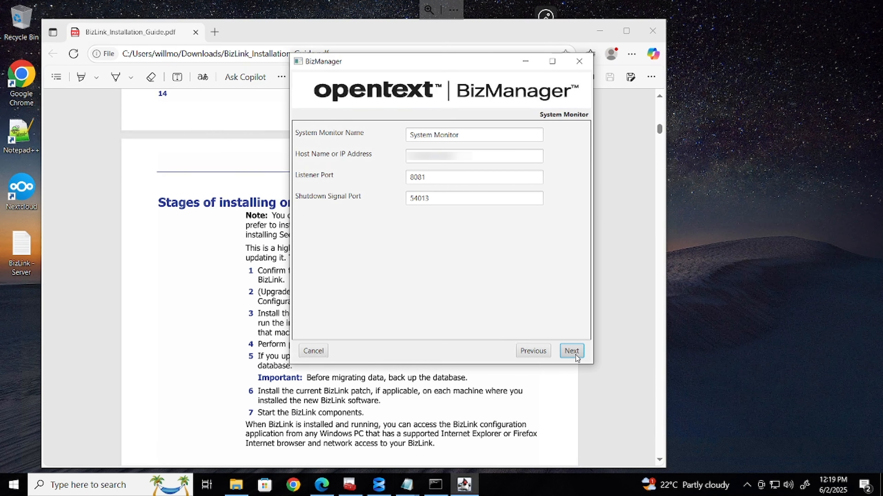
{"action": "left_click", "coordinate": [575, 355]}
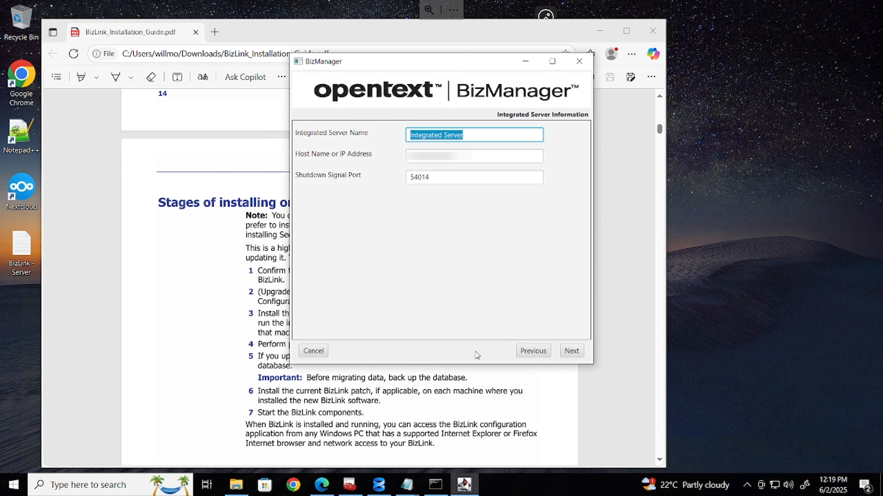
{"action": "left_click", "coordinate": [574, 355]}
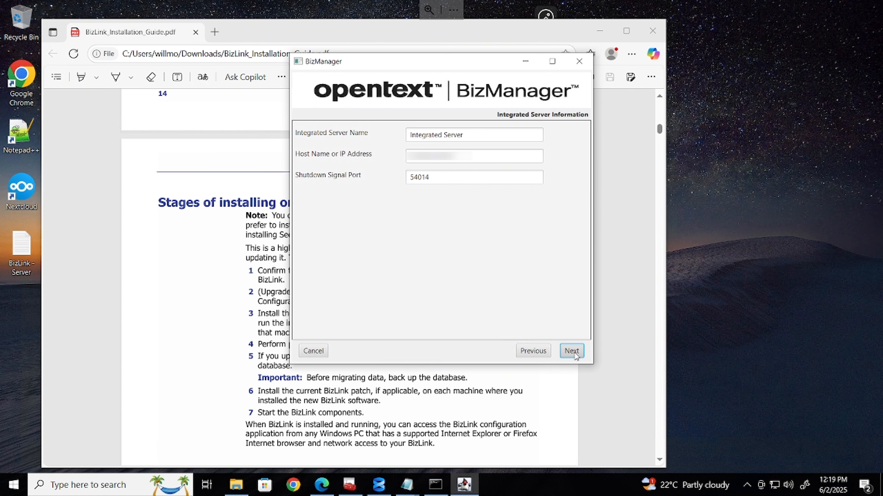
{"action": "left_click", "coordinate": [574, 355]}
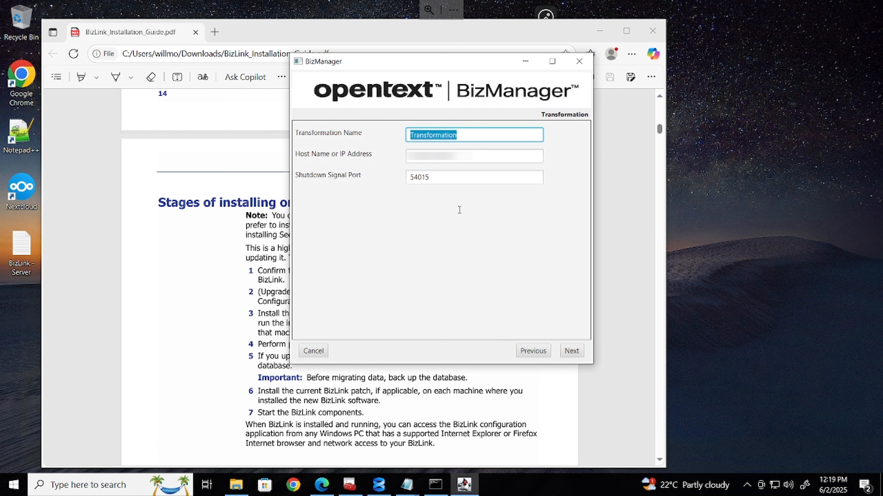
{"action": "left_click", "coordinate": [575, 354]}
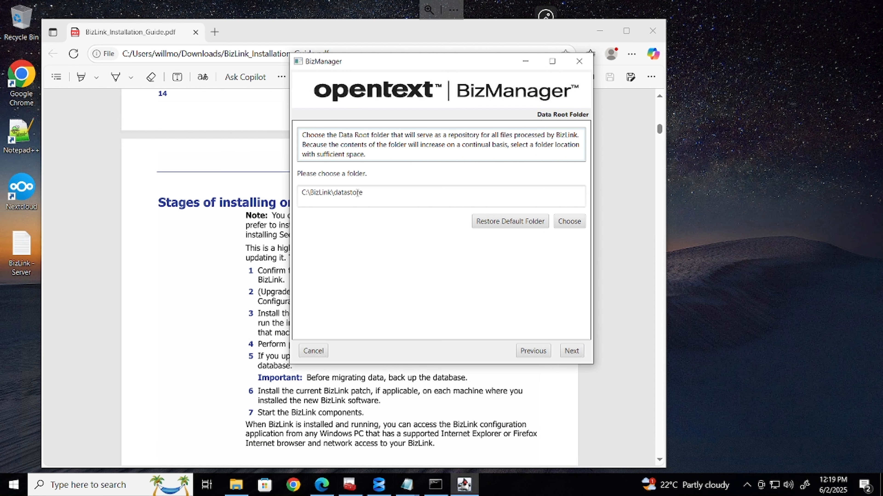
Review the data root folder path C:\BizLink\datastore and keep it unchanged
{"action": "left_click_drag", "start_coordinate": [373, 190], "coordinate": [328, 188]}
{"action": "left_click", "coordinate": [333, 202]}
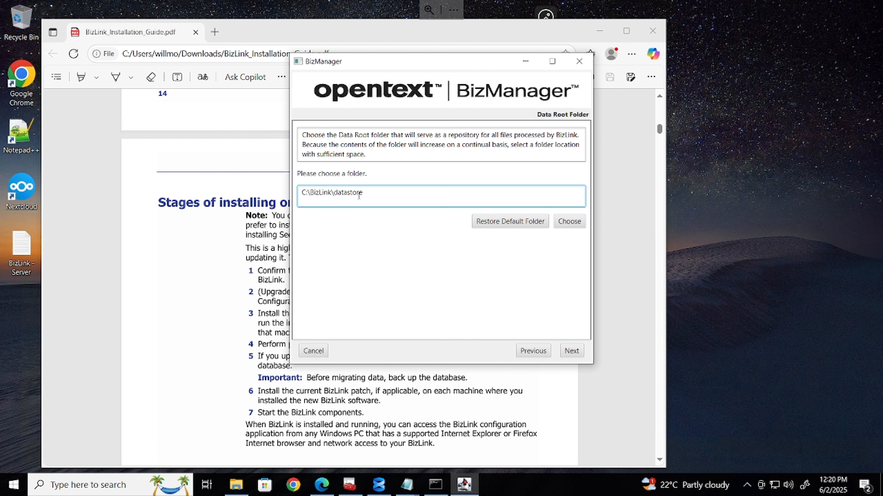
{"action": "left_click_drag", "start_coordinate": [361, 193], "coordinate": [294, 194]}
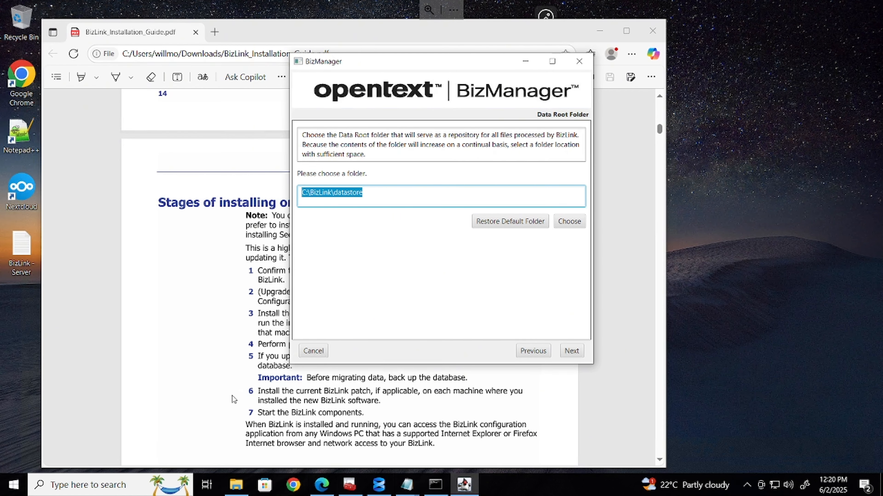
{"action": "left_click", "coordinate": [575, 352]}
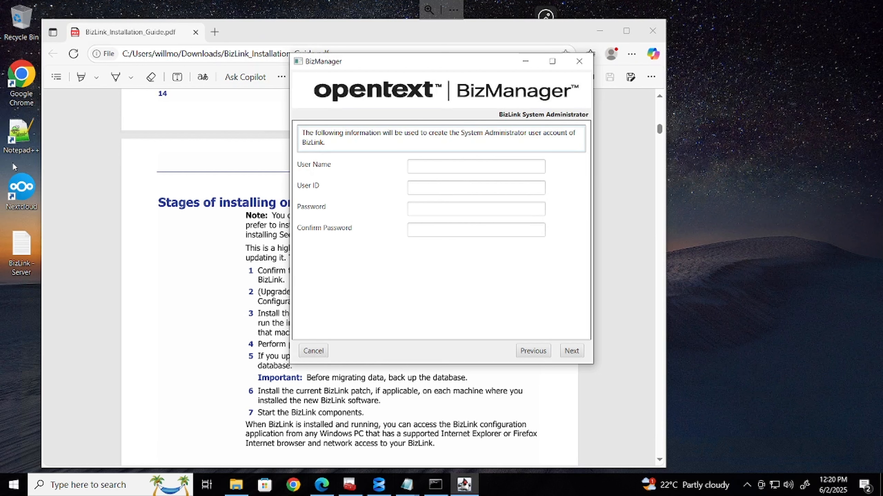
Look up the recorded BizManager user name and password in the BizLink - Server notes
{"action": "double_click", "coordinate": [20, 251]}
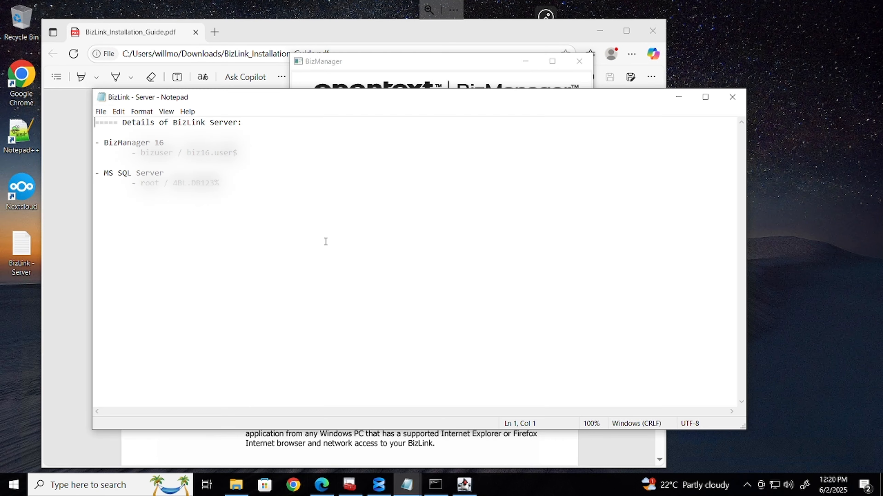
{"action": "double_click", "coordinate": [160, 154]}
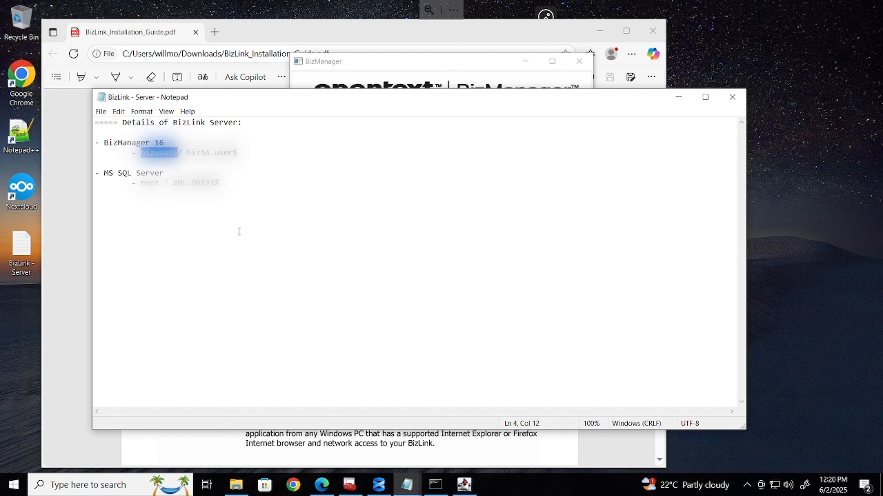
{"action": "left_click_drag", "start_coordinate": [187, 152], "coordinate": [238, 152]}
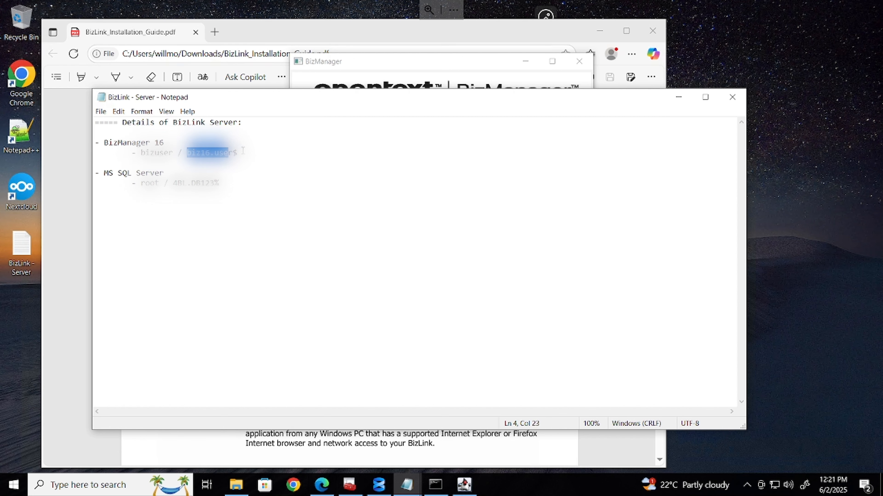
{"action": "left_click", "coordinate": [690, 99]}
Enter administrator user name BizUser-Admin and user ID BizUserAdmin
{"action": "left_click", "coordinate": [450, 166]}
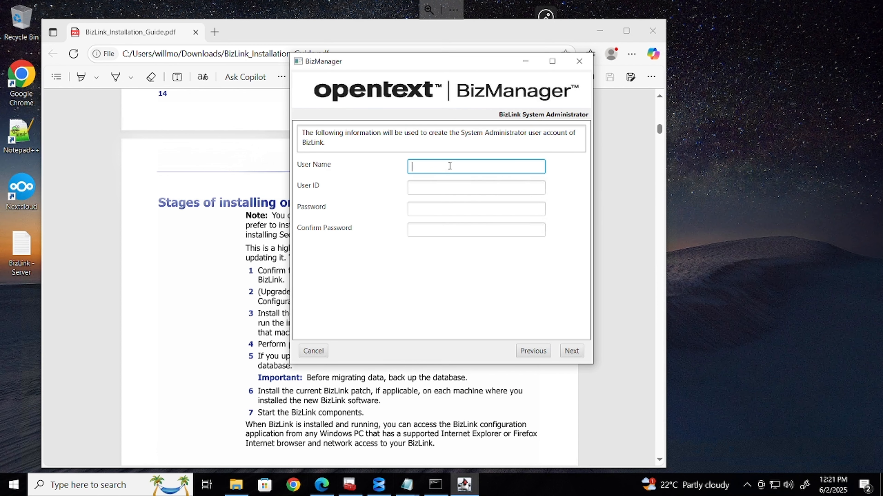
{"action": "type", "text": "BizUserAdmin"}
{"action": "key", "text": "Tab"}
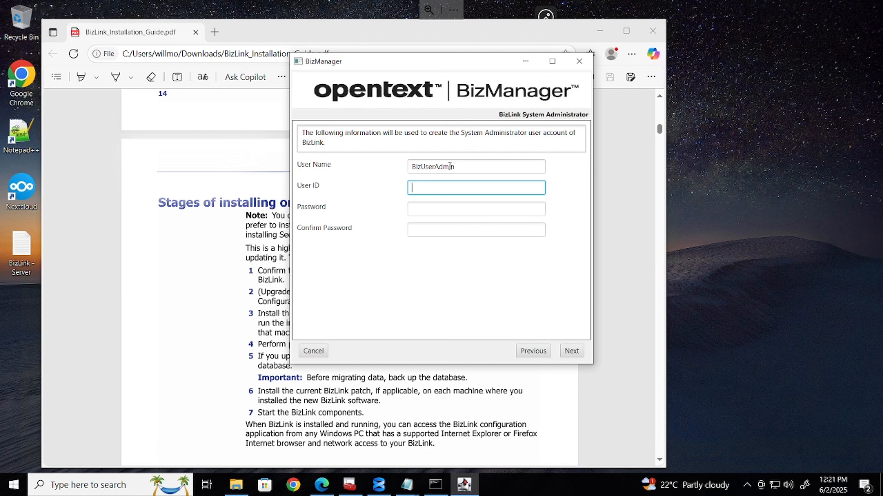
{"action": "left_click", "coordinate": [436, 168]}
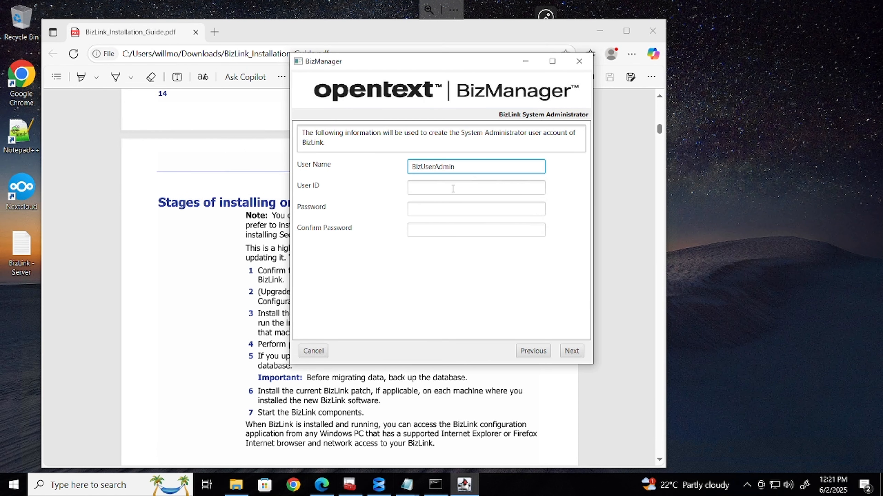
{"action": "type", "text": "-"}
{"action": "left_click", "coordinate": [448, 189]}
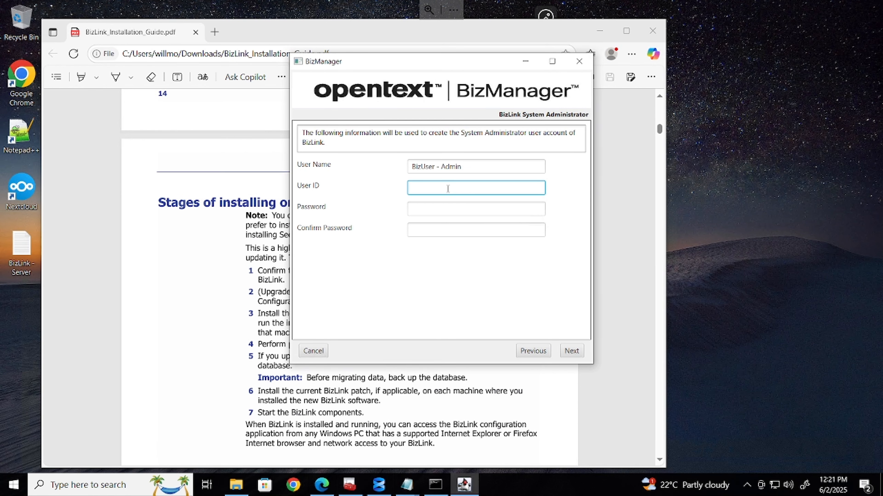
{"action": "type", "text": "BizUserAdmin"}
Enter and confirm the administrator password, then copy the user ID
{"action": "key", "text": "Tab"}
{"action": "type", "text": "Password123"}
{"action": "key", "text": "Tab"}
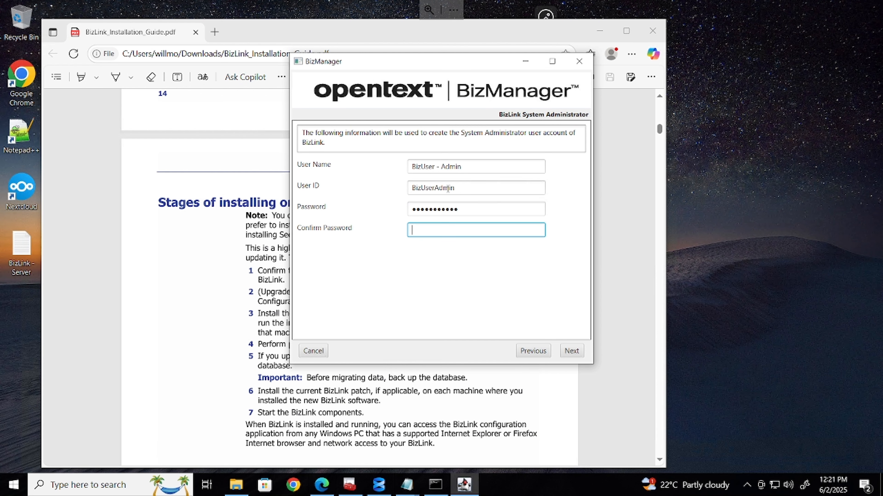
{"action": "type", "text": "Password123"}
{"action": "left_click_drag", "start_coordinate": [472, 190], "coordinate": [391, 189]}
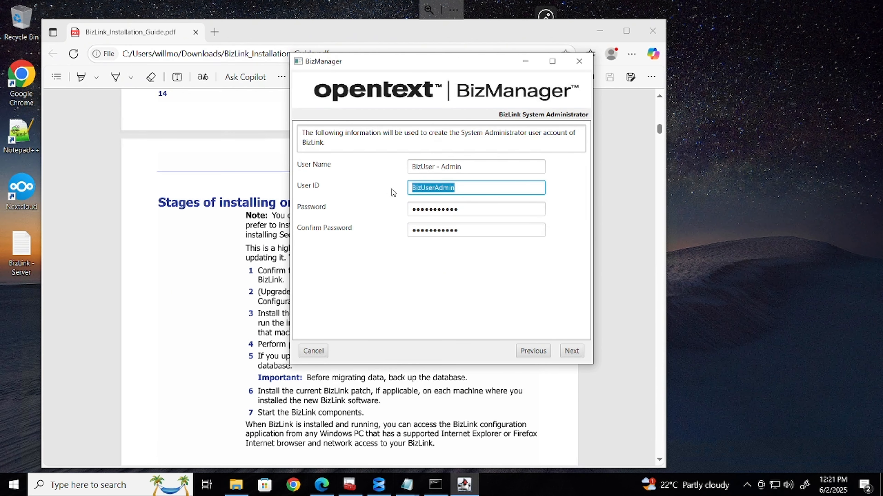
{"action": "left_click", "coordinate": [407, 485]}
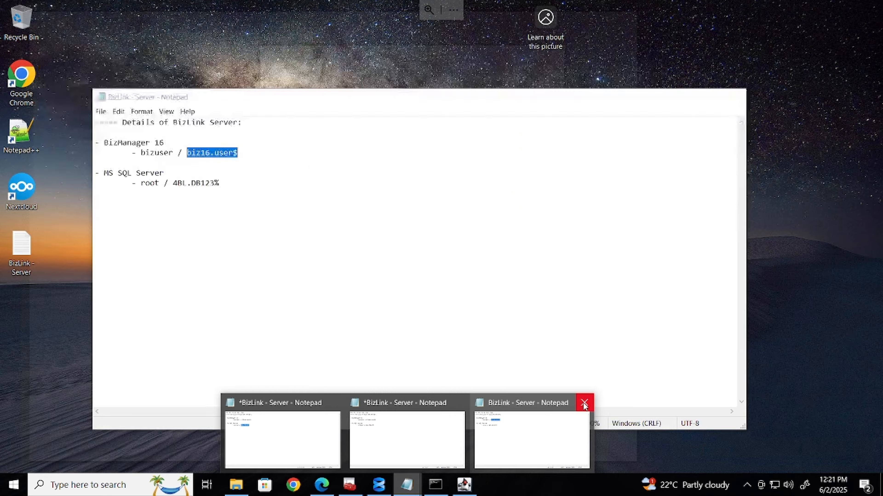
Close duplicate notes windows, then replace the old BizManager user name with BizUserAdmin and save
{"action": "left_click", "coordinate": [584, 404]}
{"action": "left_click", "coordinate": [522, 403]}
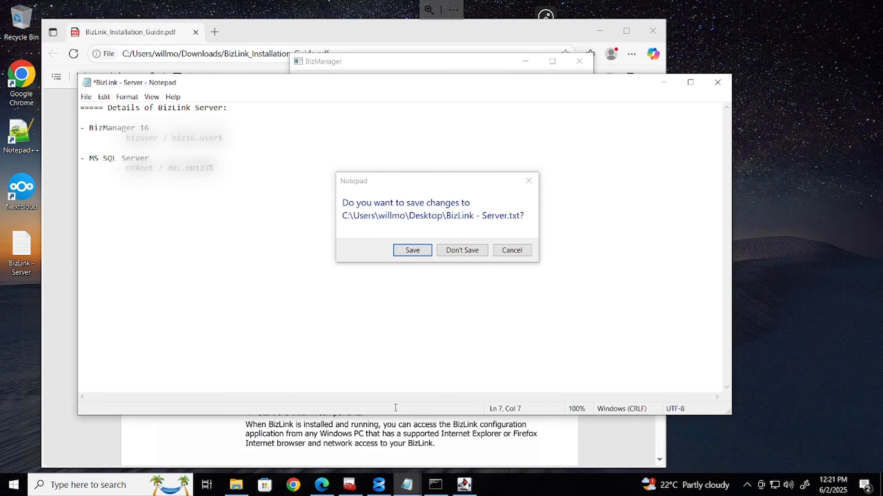
{"action": "left_click", "coordinate": [426, 250]}
{"action": "double_click", "coordinate": [21, 249]}
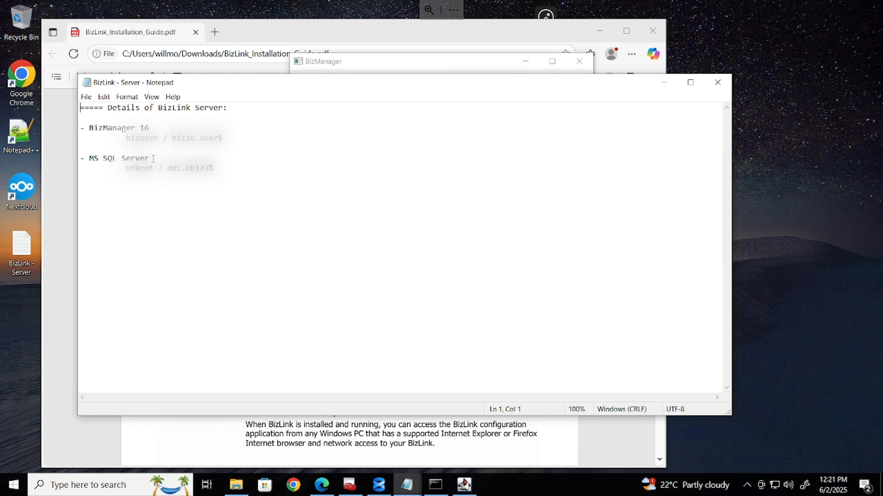
{"action": "double_click", "coordinate": [142, 138]}
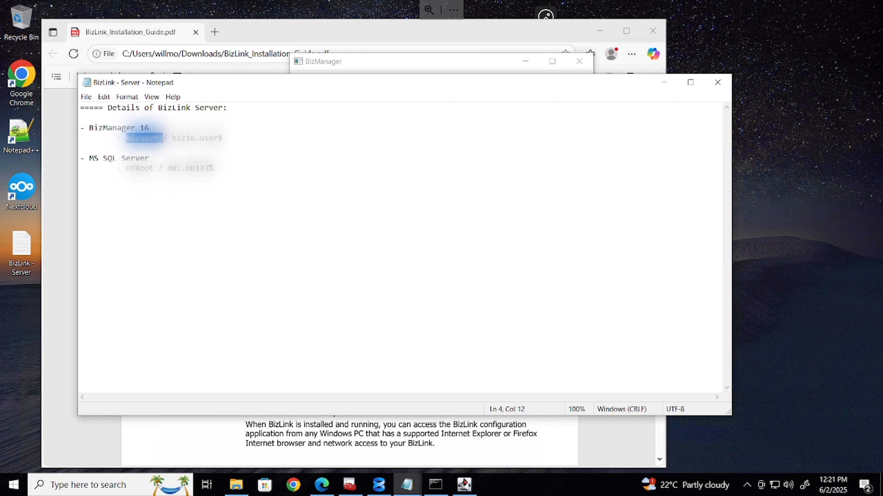
{"action": "type", "text": "BizUserAdmin"}
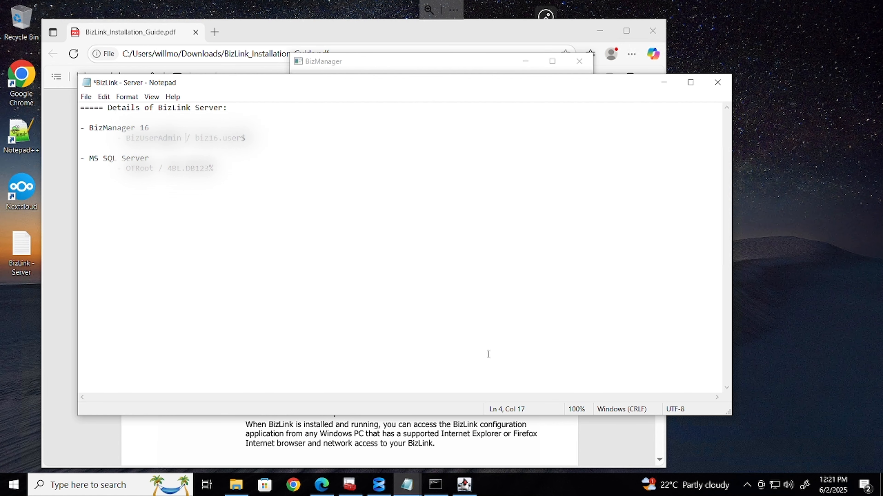
{"action": "key", "text": "ctrl+s"}
Confirm the administrator account and enlarge the installer window on the System Monitor Information page
{"action": "left_click", "coordinate": [659, 80]}
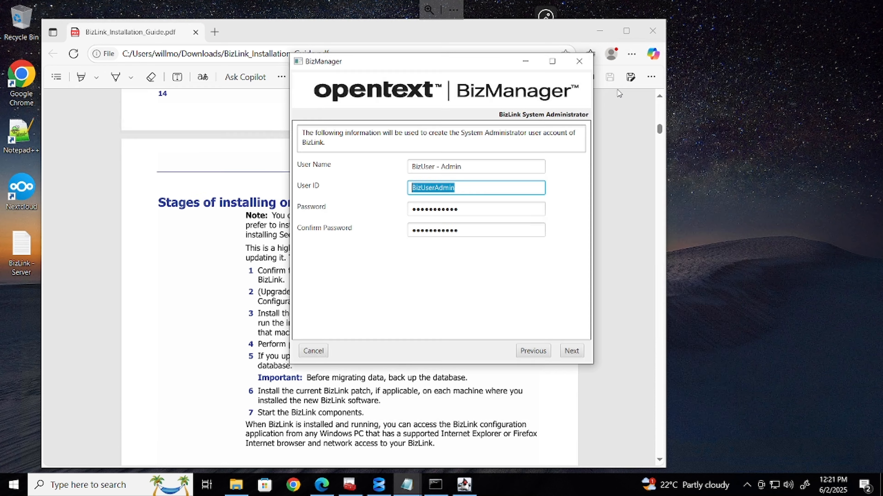
{"action": "left_click", "coordinate": [572, 352]}
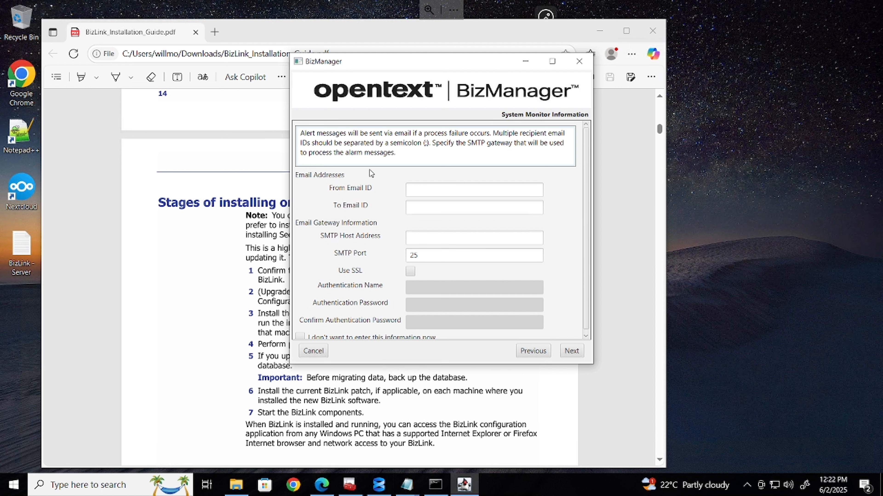
{"action": "left_click", "coordinate": [445, 191]}
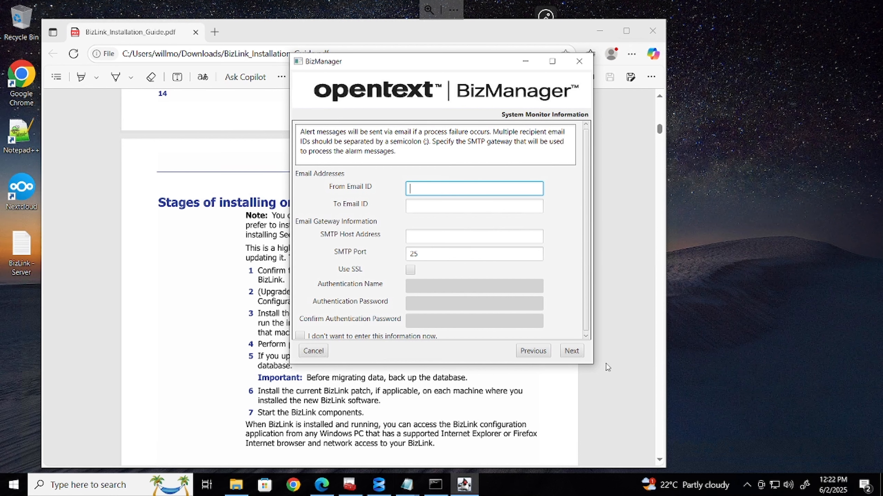
{"action": "left_click_drag", "start_coordinate": [594, 361], "coordinate": [603, 415]}
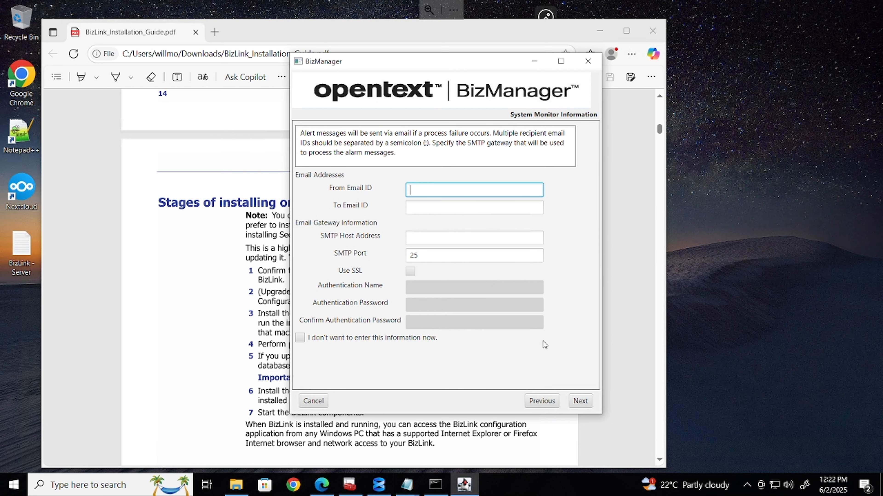
Enter the alert sender e-mail address and reuse the same address as the To Email ID
{"action": "left_click", "coordinate": [590, 404]}
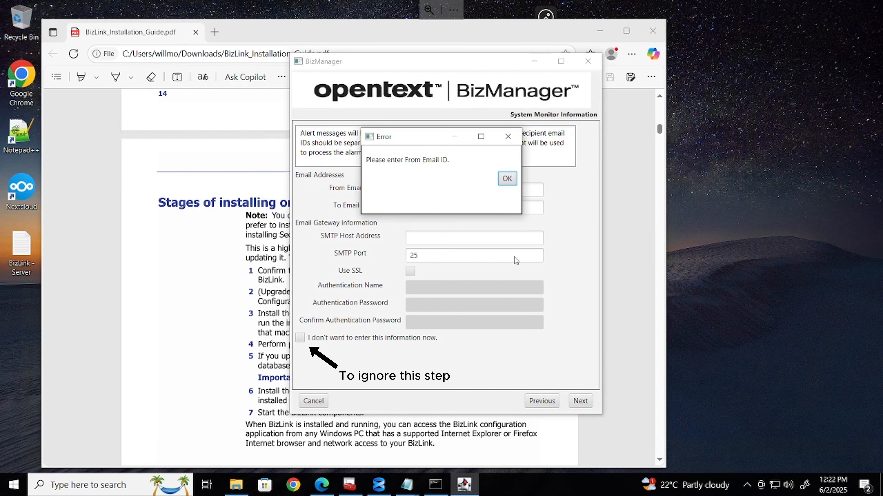
{"action": "left_click", "coordinate": [506, 179]}
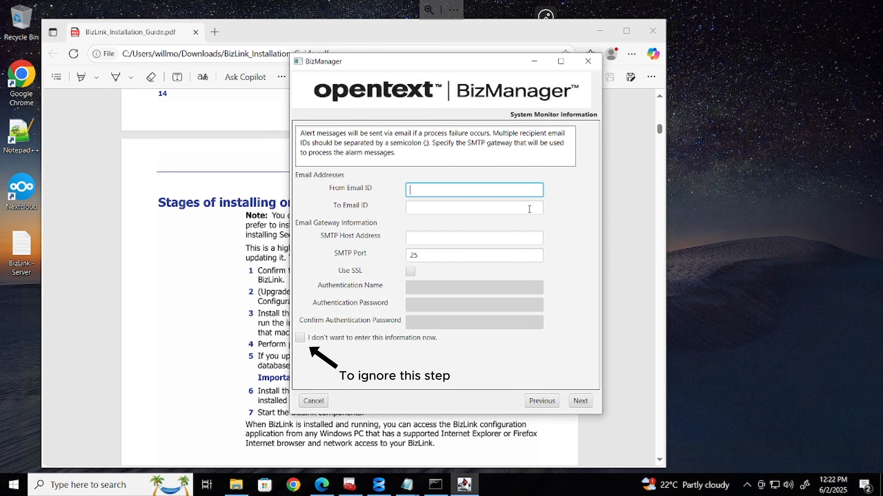
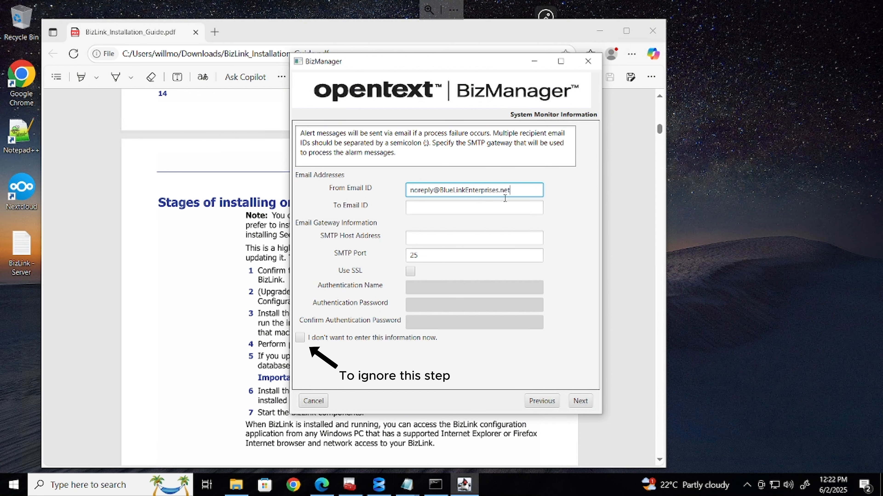
{"action": "left_click", "coordinate": [589, 404]}
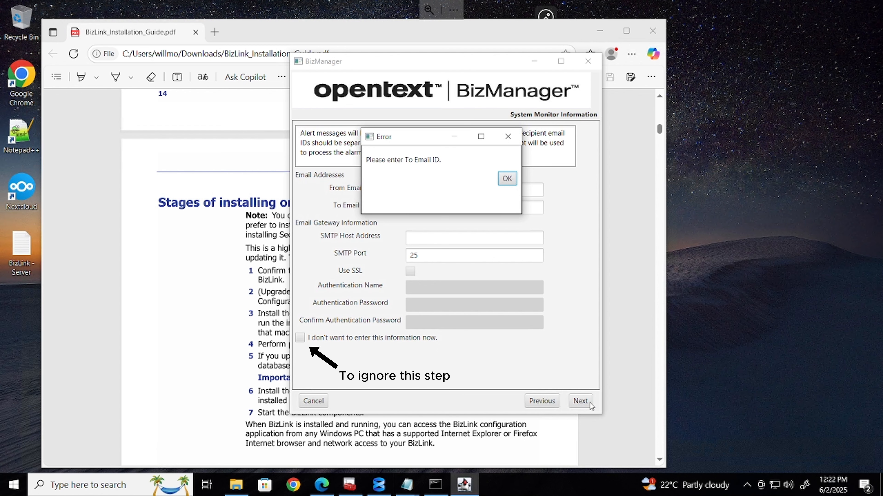
{"action": "left_click", "coordinate": [507, 181]}
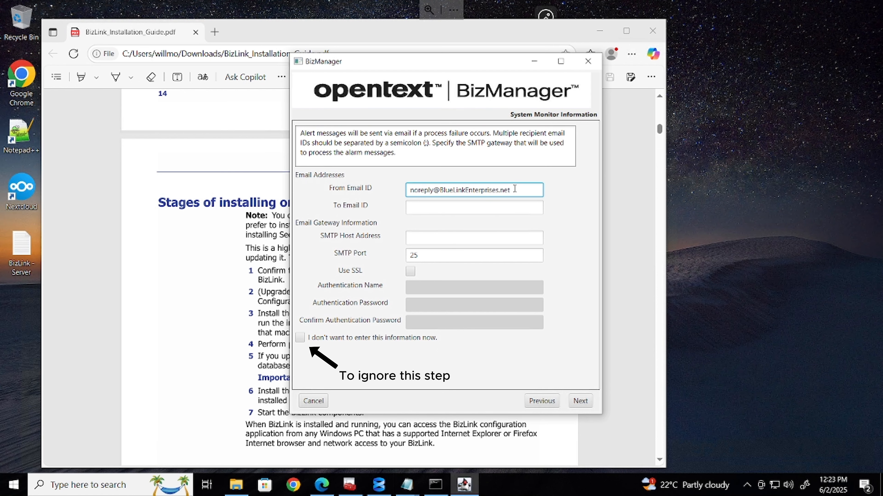
{"action": "left_click_drag", "start_coordinate": [515, 188], "coordinate": [409, 190]}
{"action": "key", "text": "ctrl+c"}
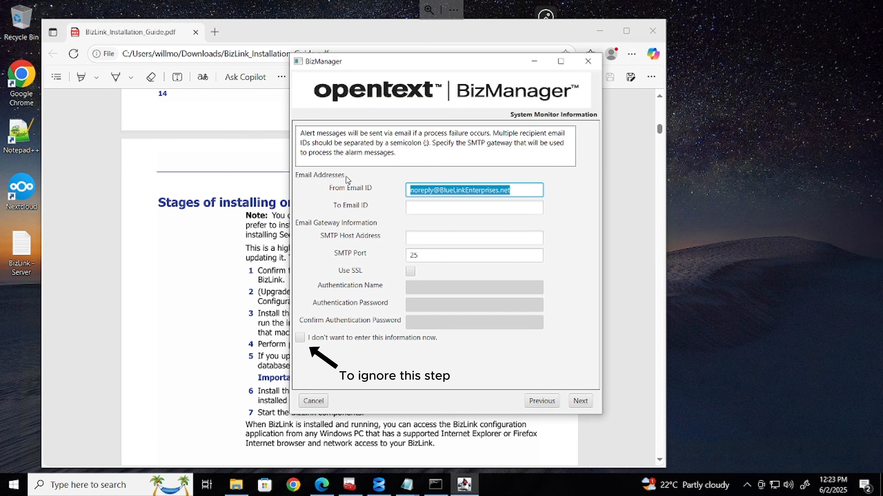
{"action": "left_click", "coordinate": [439, 206]}
{"action": "key", "text": "ctrl+v"}
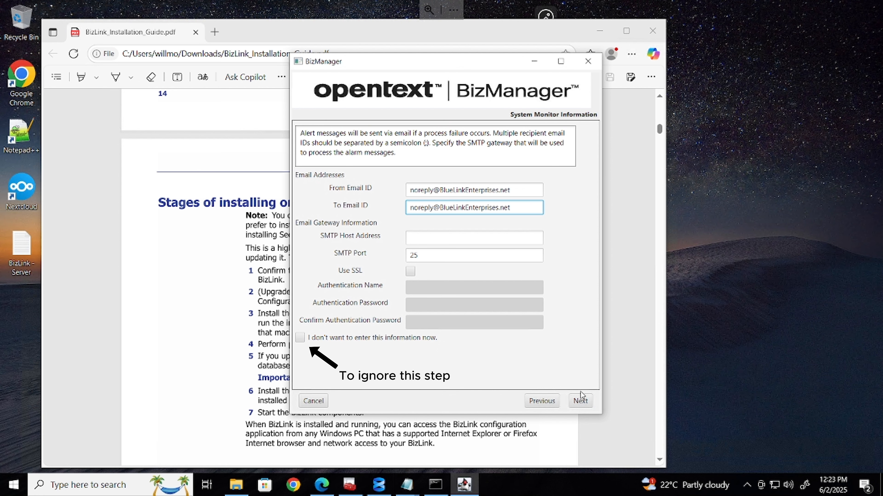
Paste the address's domain as the SMTP Host Address and proceed to the deploy options
{"action": "left_click", "coordinate": [577, 400]}
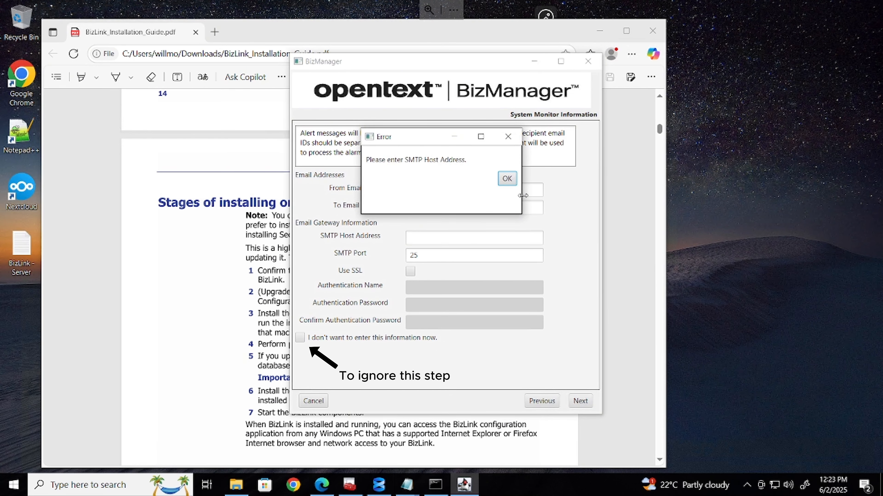
{"action": "left_click", "coordinate": [506, 178]}
{"action": "left_click", "coordinate": [439, 238]}
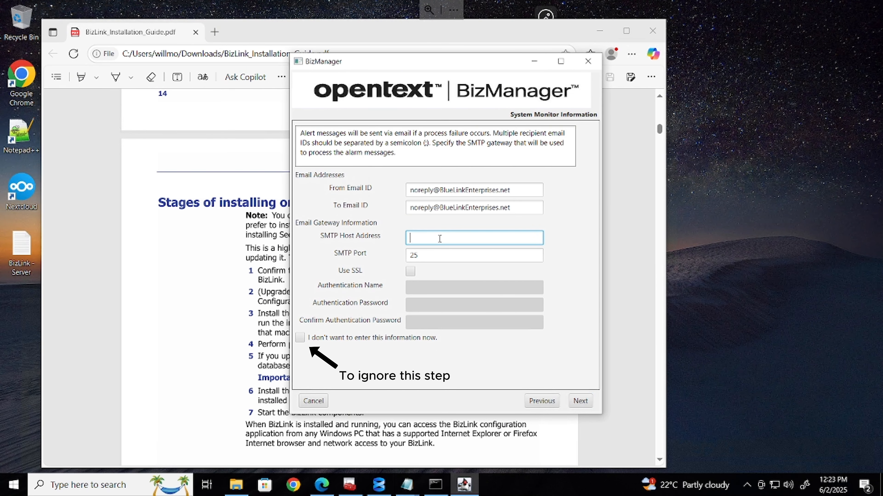
{"action": "left_click_drag", "start_coordinate": [440, 207], "coordinate": [518, 209]}
{"action": "key", "text": "ctrl+c"}
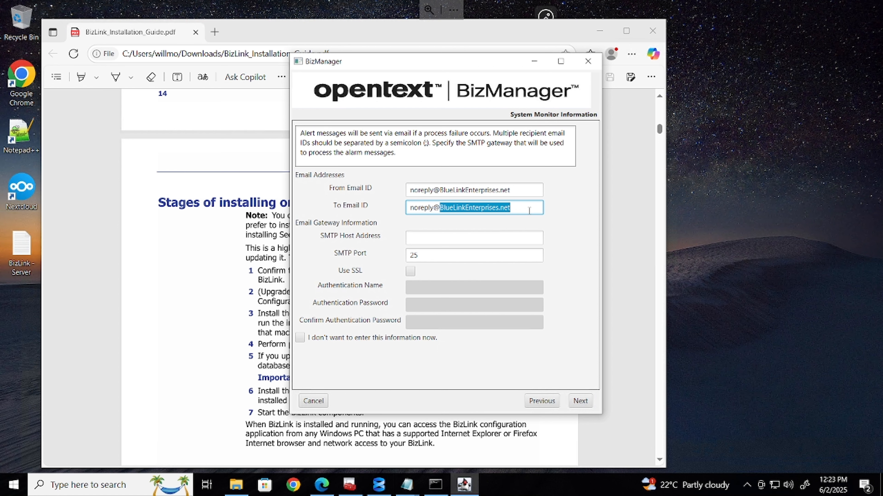
{"action": "left_click", "coordinate": [429, 240]}
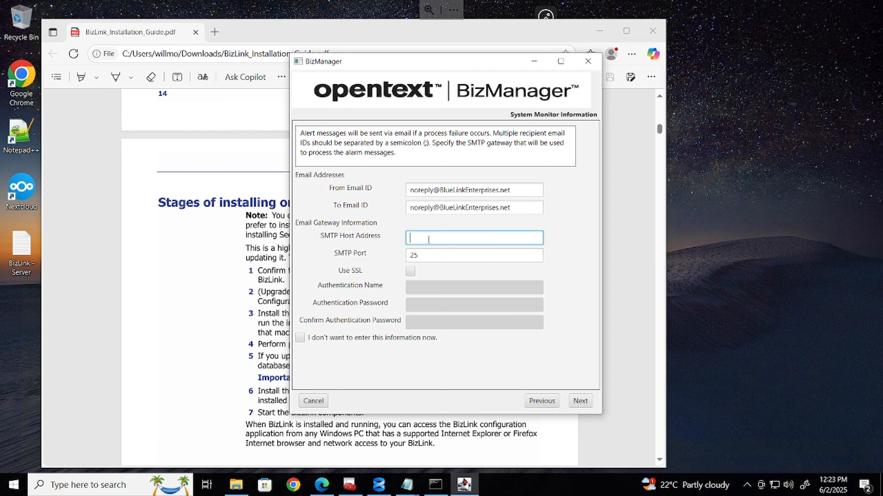
{"action": "key", "text": "ctrl+v"}
{"action": "left_click", "coordinate": [580, 402]}
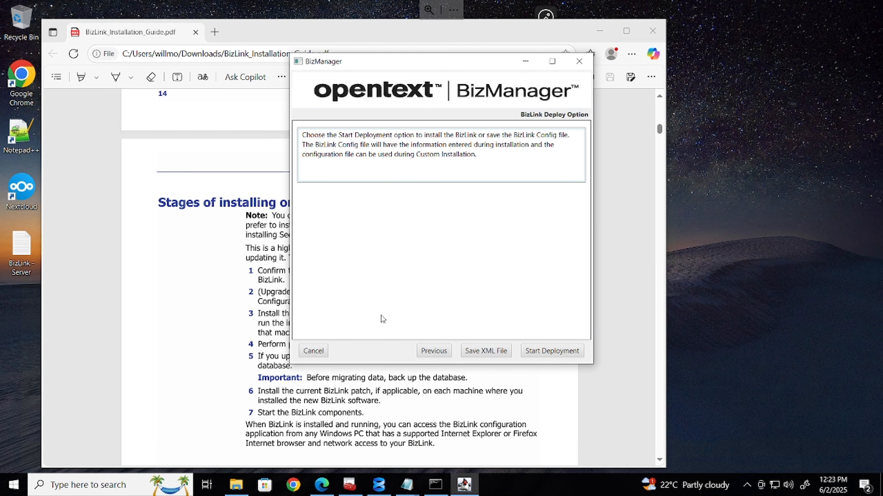
Save the BizLink Config XML file to C:\BizLink, then start deployment to reach the Install page
{"action": "left_click", "coordinate": [494, 353]}
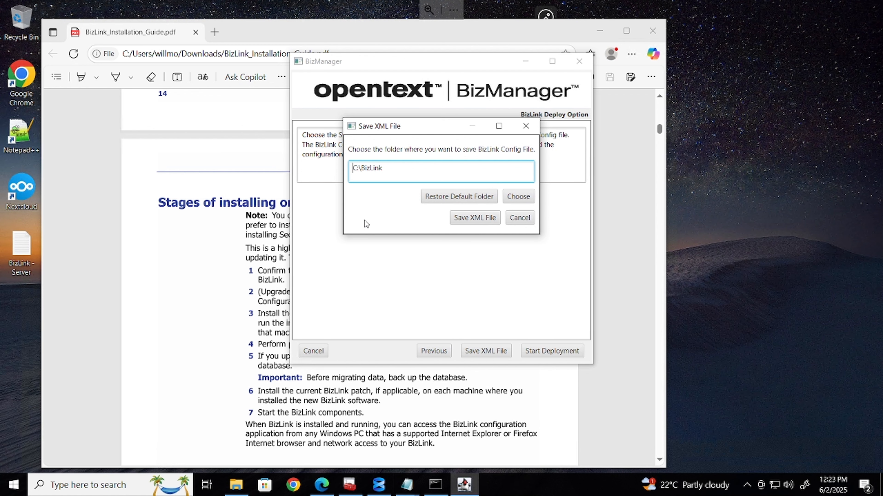
{"action": "left_click", "coordinate": [455, 220]}
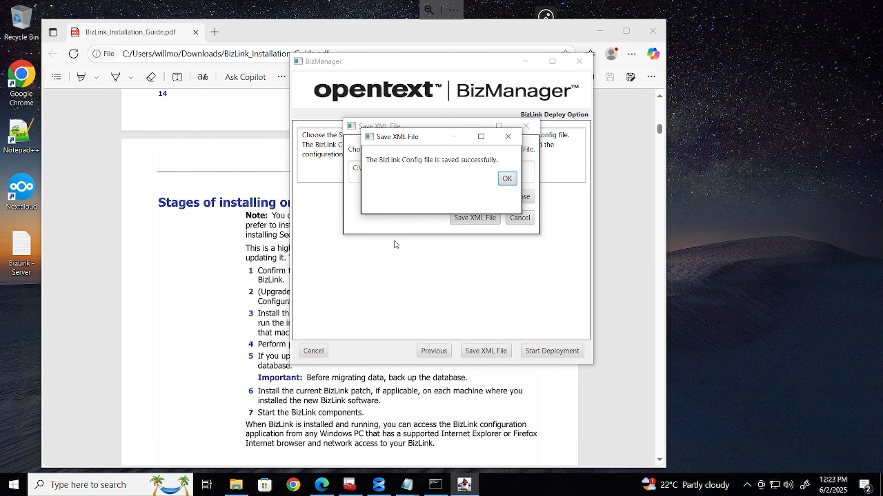
{"action": "left_click", "coordinate": [507, 180]}
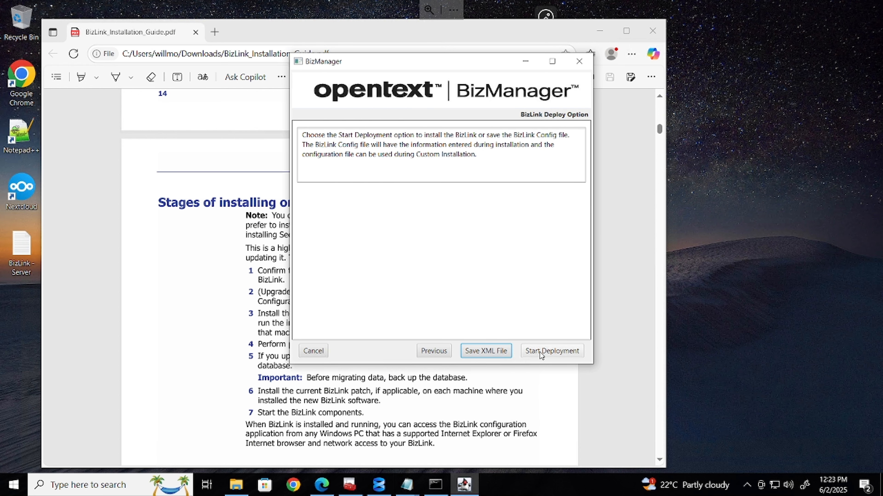
{"action": "left_click", "coordinate": [553, 352]}
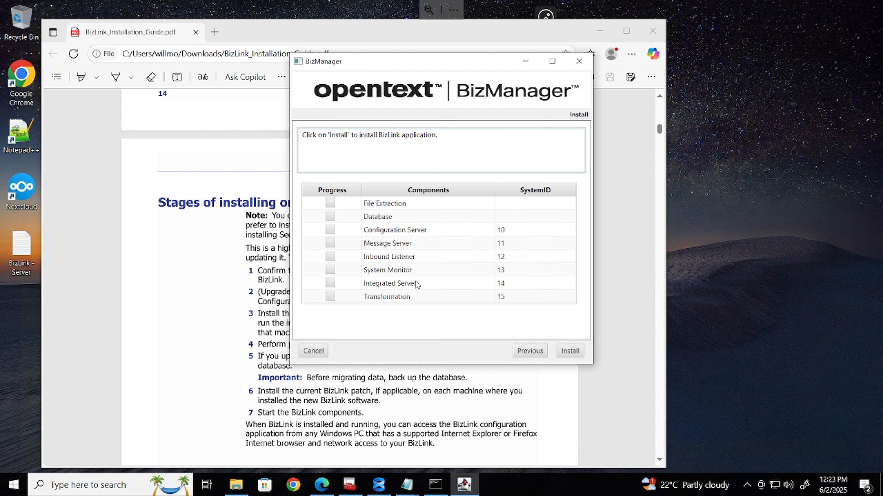
Install the BizLink components, enlarging the window to watch progress, and close the installer on completion
{"action": "left_click", "coordinate": [572, 351]}
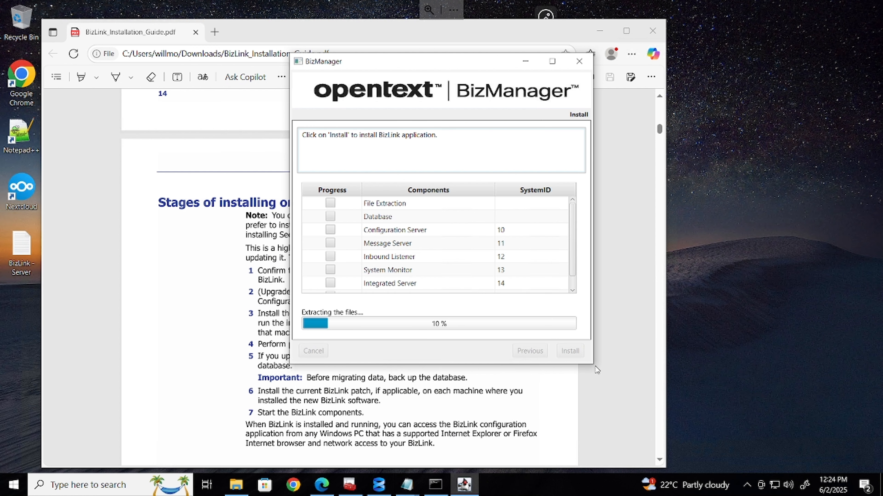
{"action": "left_click_drag", "start_coordinate": [595, 367], "coordinate": [659, 409]}
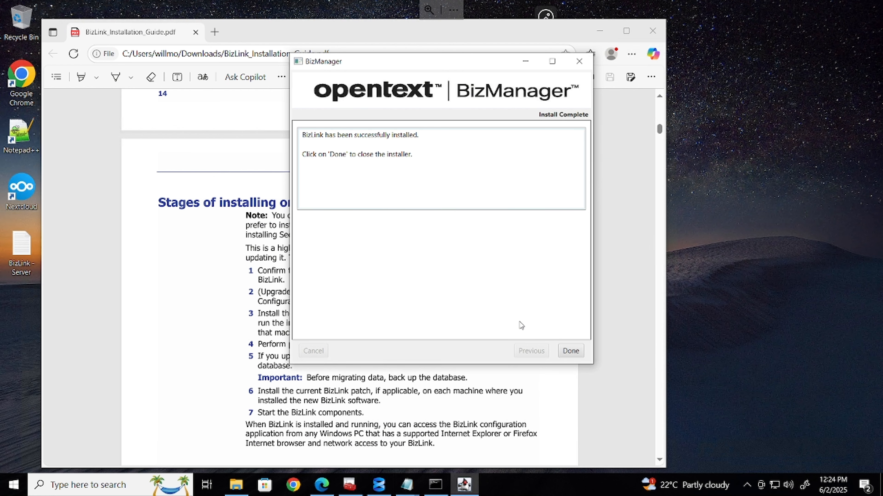
{"action": "left_click", "coordinate": [570, 351]}
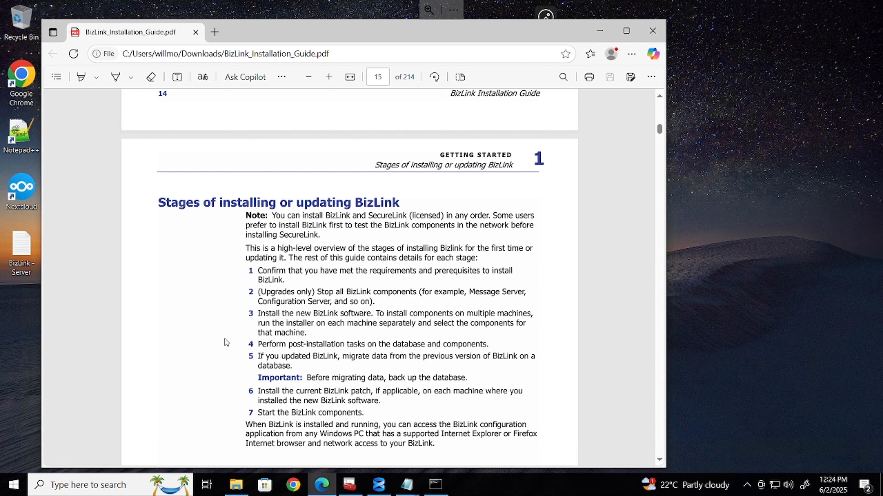
Load the BizManager page at localhost:8080 in Chrome, which refuses to connect, then minimize Chrome
{"action": "left_click", "coordinate": [601, 33]}
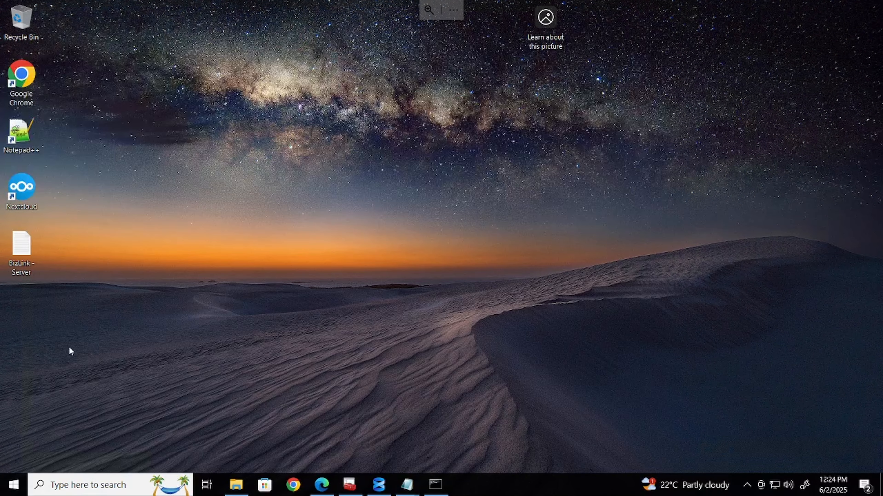
{"action": "left_click", "coordinate": [294, 486]}
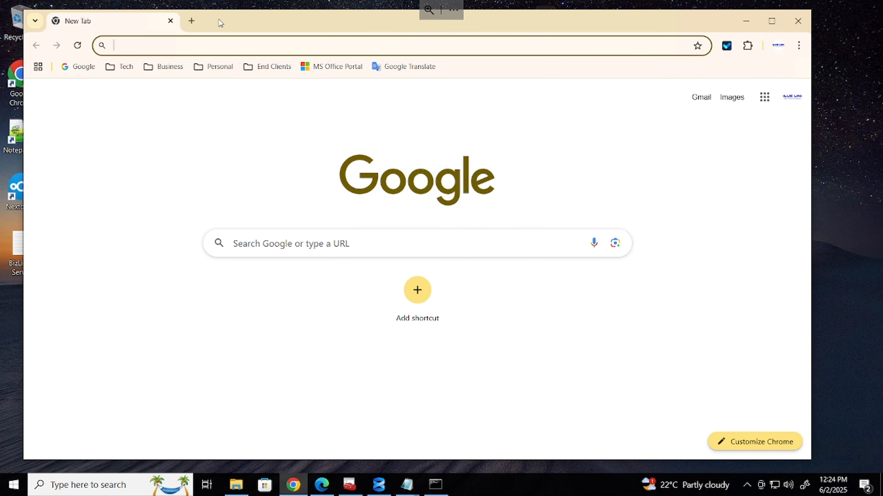
{"action": "left_click", "coordinate": [227, 50]}
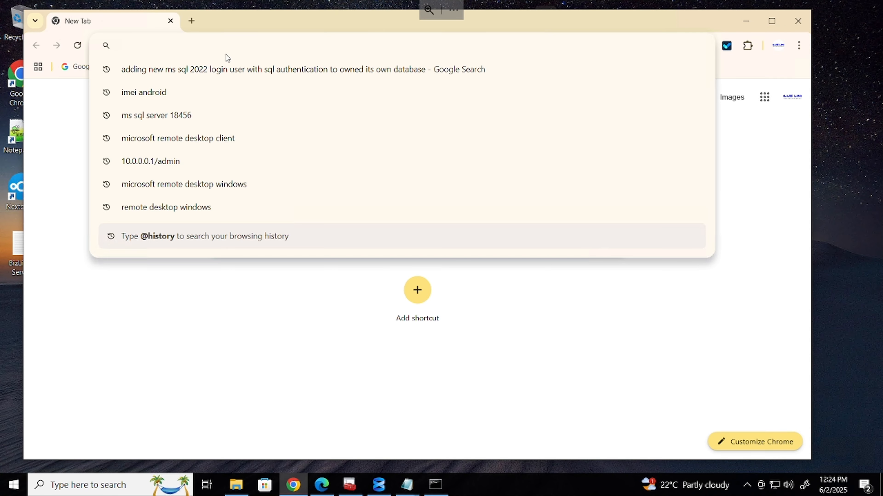
{"action": "type", "text": "local"}
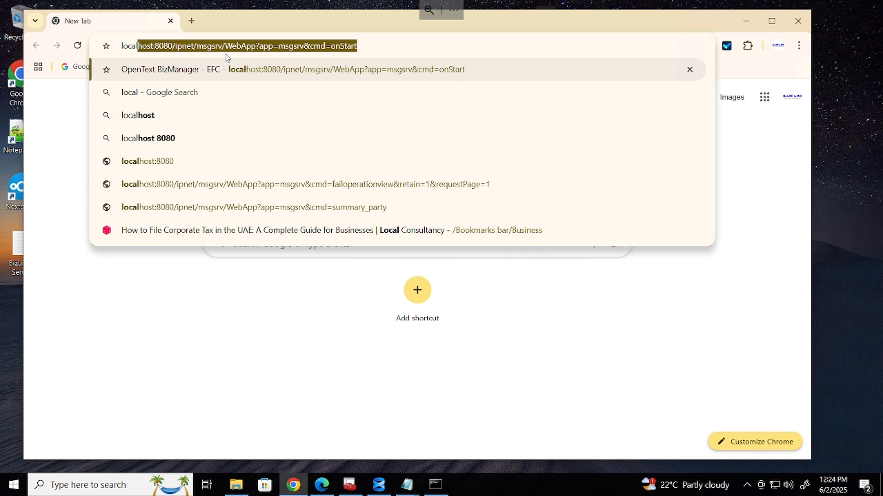
{"action": "key", "text": "Return"}
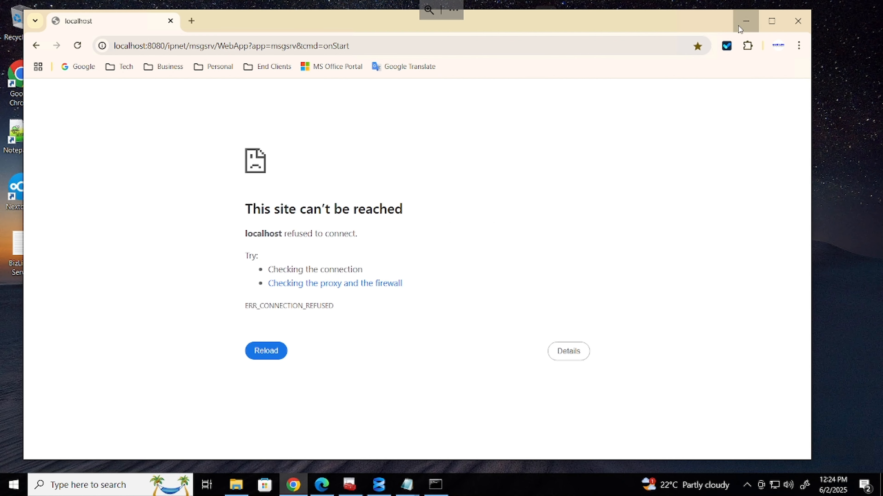
{"action": "left_click", "coordinate": [744, 22]}
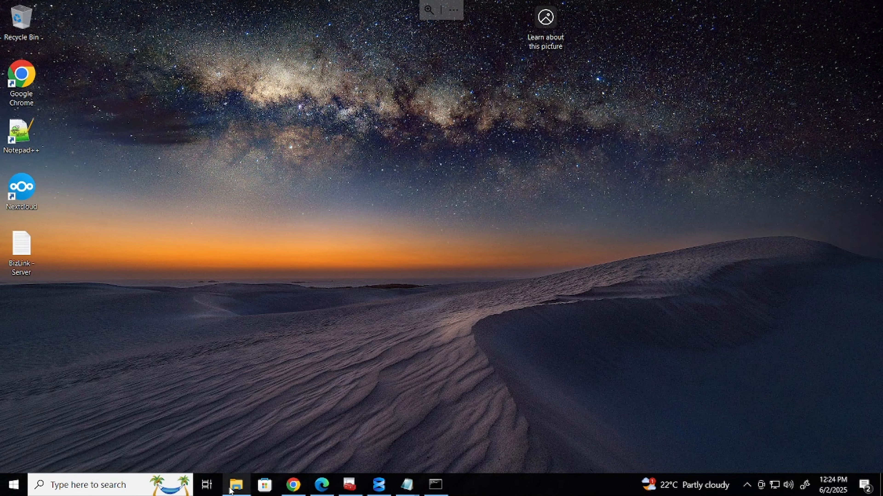
Navigate File Explorer through Local Disk (C:) to BizLink\app\bin to view the bizm server applications and batch files
{"action": "left_click", "coordinate": [236, 484]}
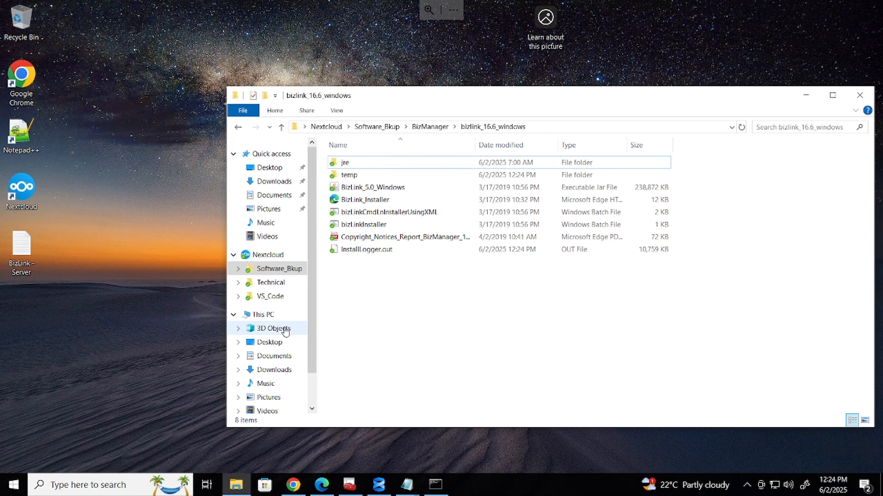
{"action": "scroll", "coordinate": [285, 331], "scroll_direction": "down", "scroll_amount": 2}
{"action": "left_click", "coordinate": [286, 374]}
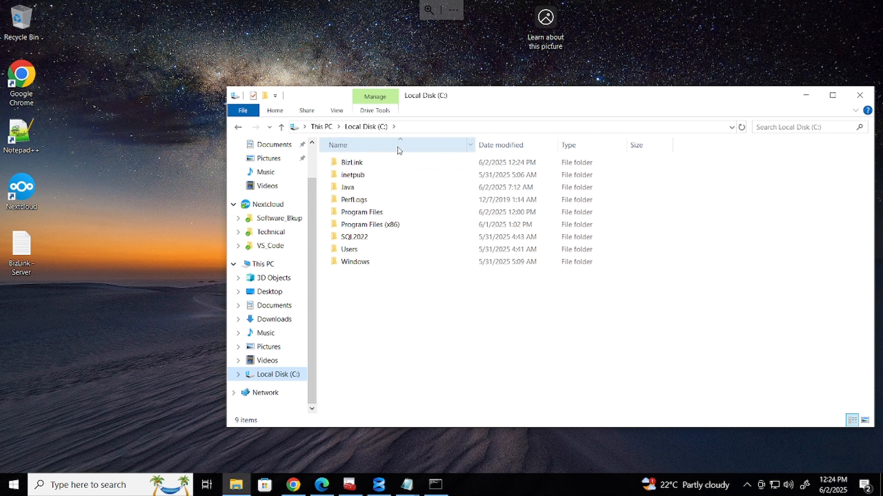
{"action": "double_click", "coordinate": [352, 162]}
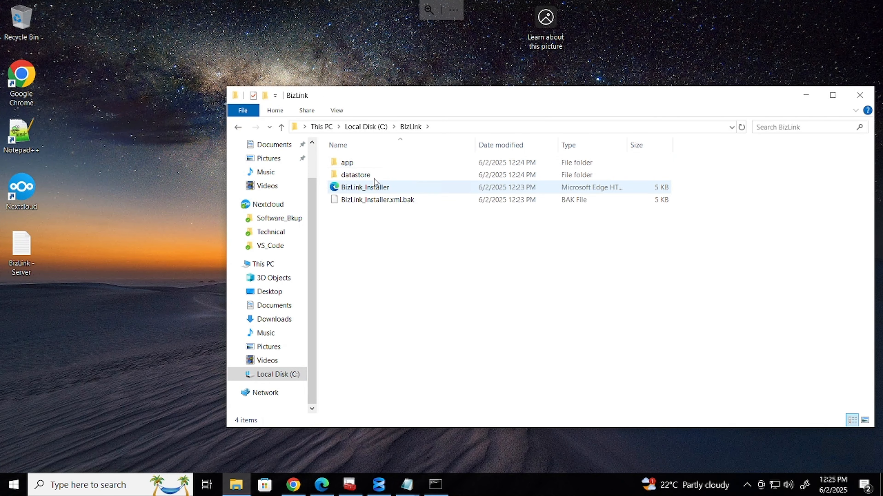
{"action": "double_click", "coordinate": [348, 163]}
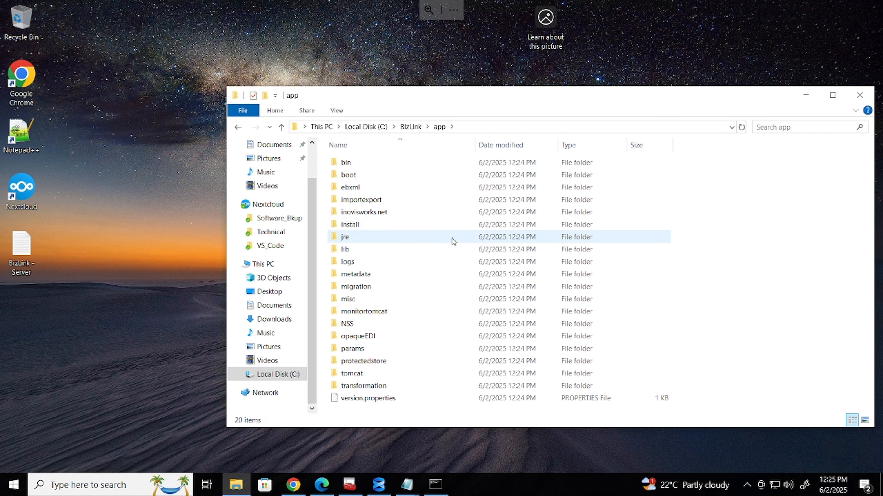
{"action": "double_click", "coordinate": [353, 163]}
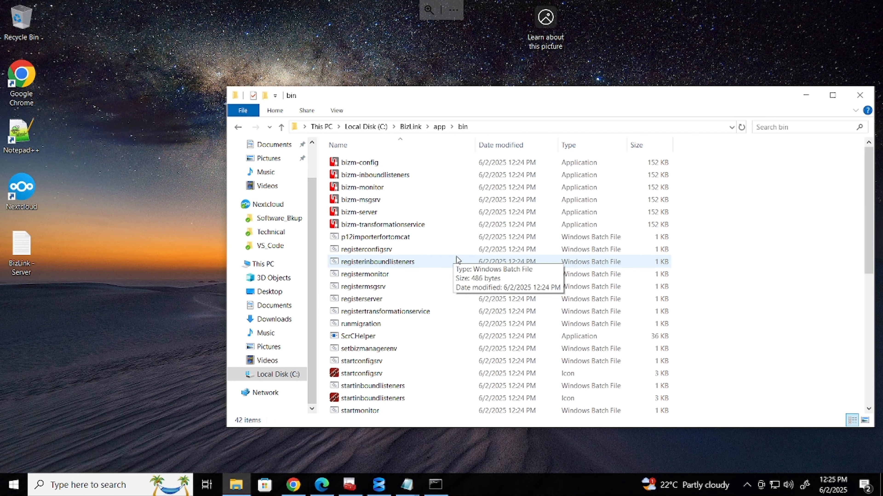
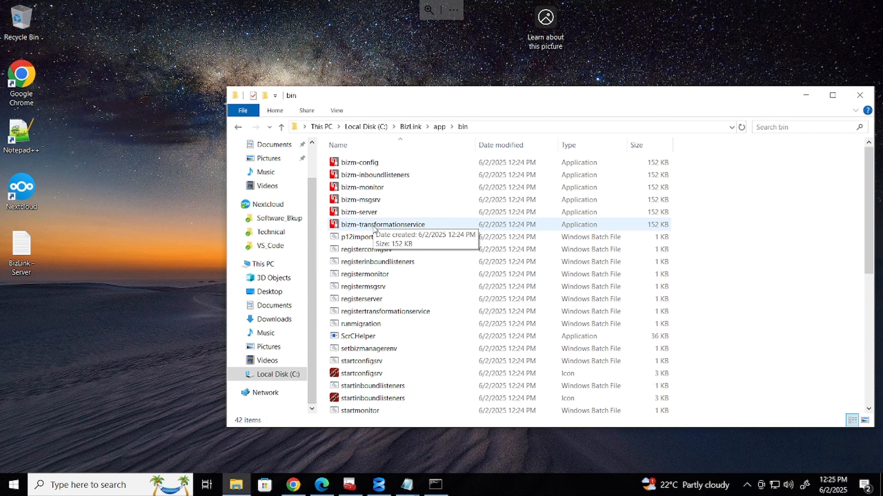
Run bizm-config as administrator and install BizLink Configuration as a Windows service
{"action": "left_click", "coordinate": [369, 164]}
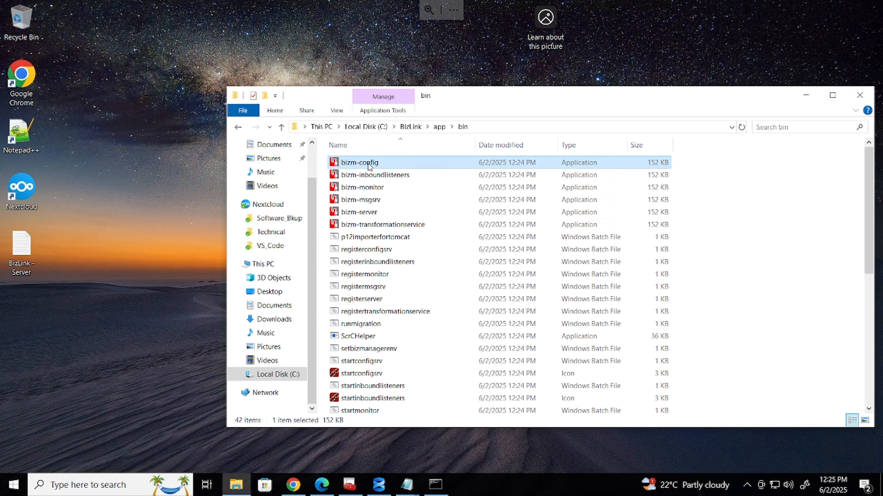
{"action": "right_click", "coordinate": [369, 163]}
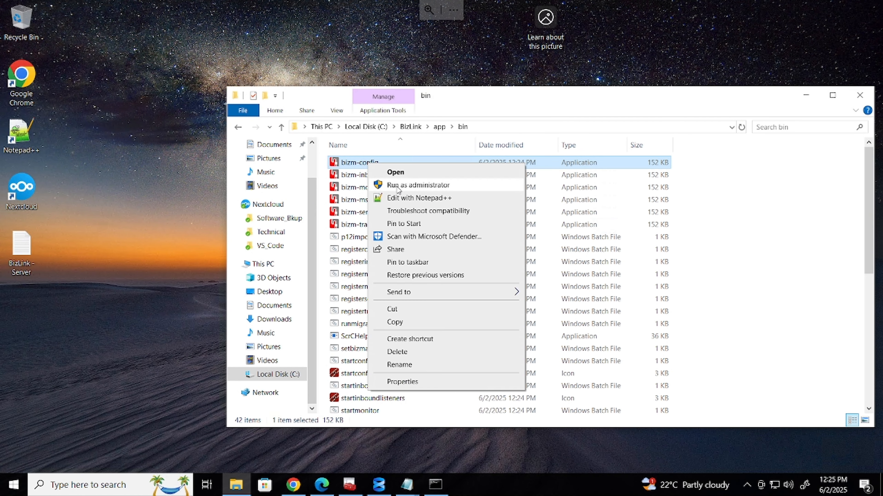
{"action": "left_click", "coordinate": [413, 186]}
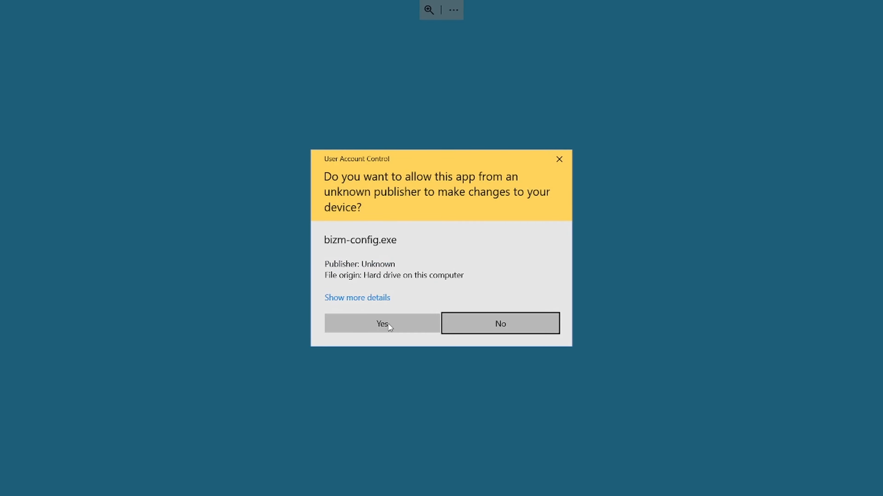
{"action": "left_click", "coordinate": [385, 322]}
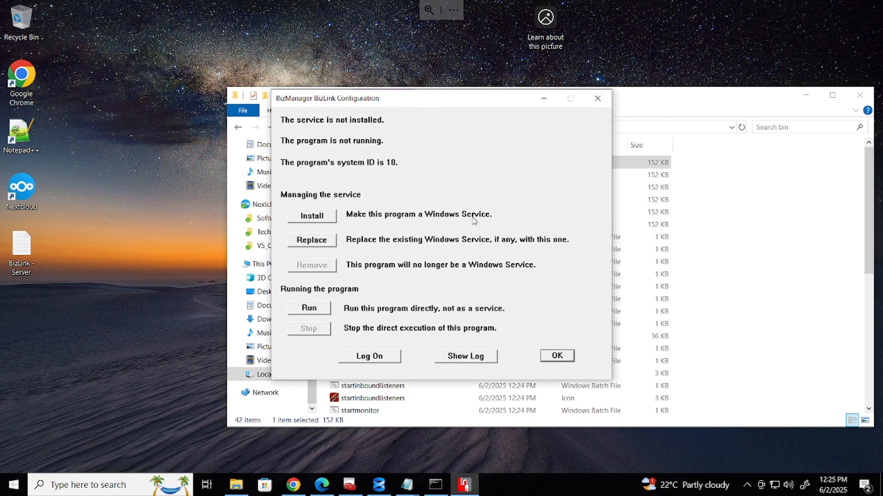
{"action": "left_click", "coordinate": [311, 216]}
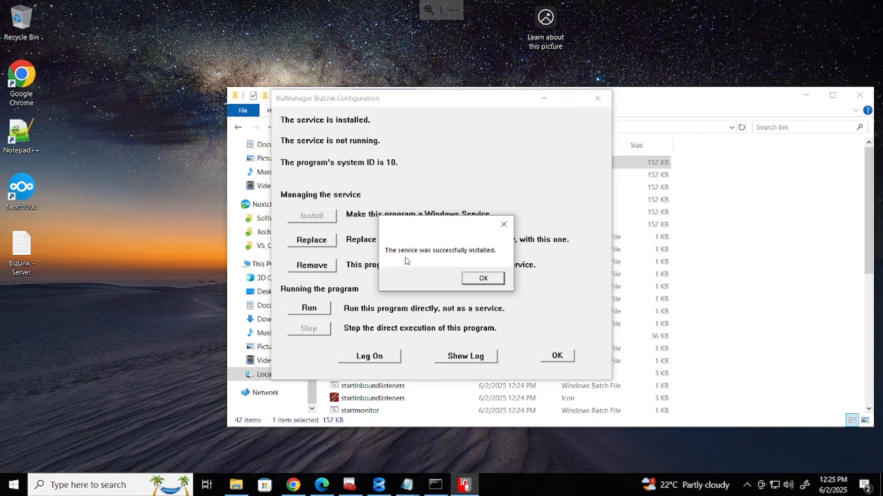
{"action": "left_click", "coordinate": [486, 280]}
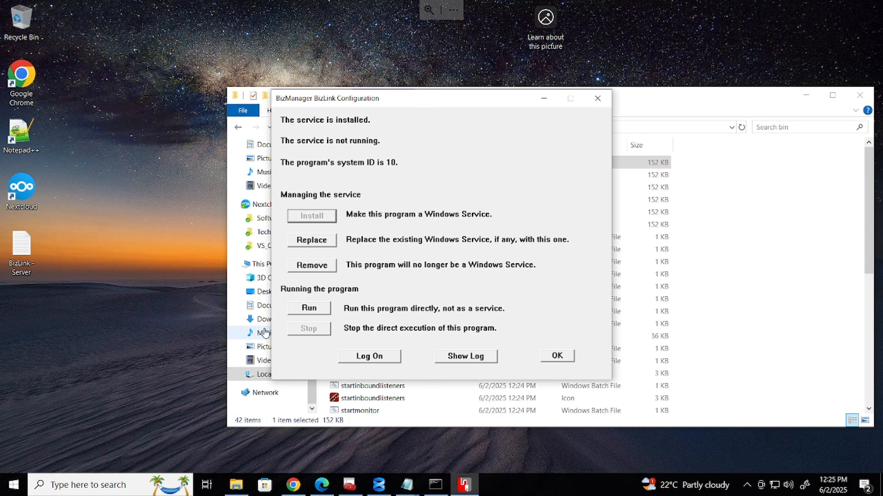
Test-run the configuration program directly, allowing firewall access, then close it and stop the run
{"action": "left_click", "coordinate": [312, 310]}
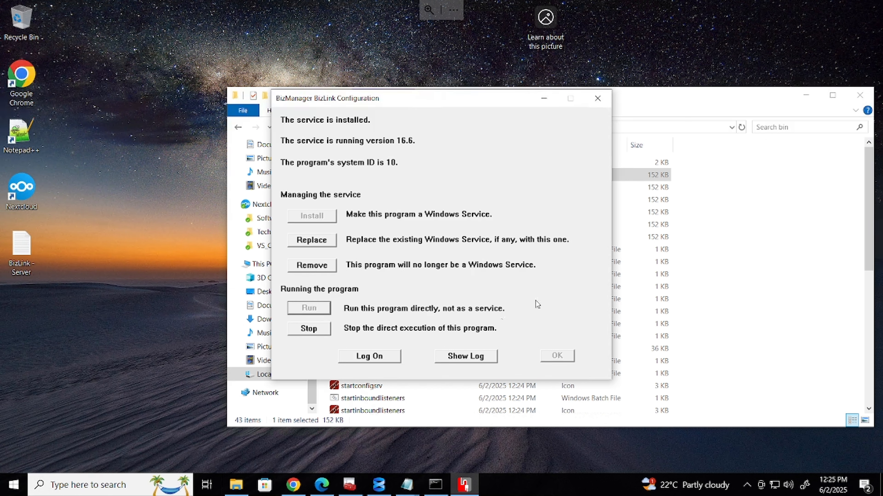
{"action": "left_click", "coordinate": [599, 100]}
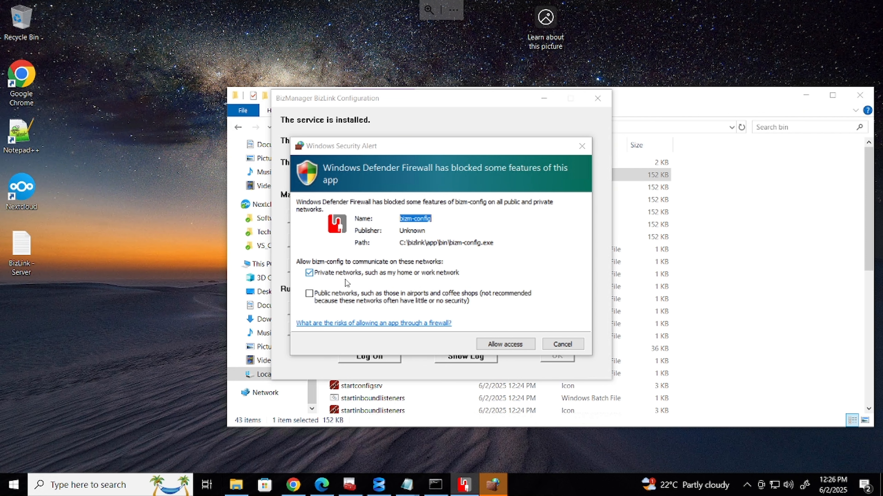
{"action": "left_click", "coordinate": [492, 341]}
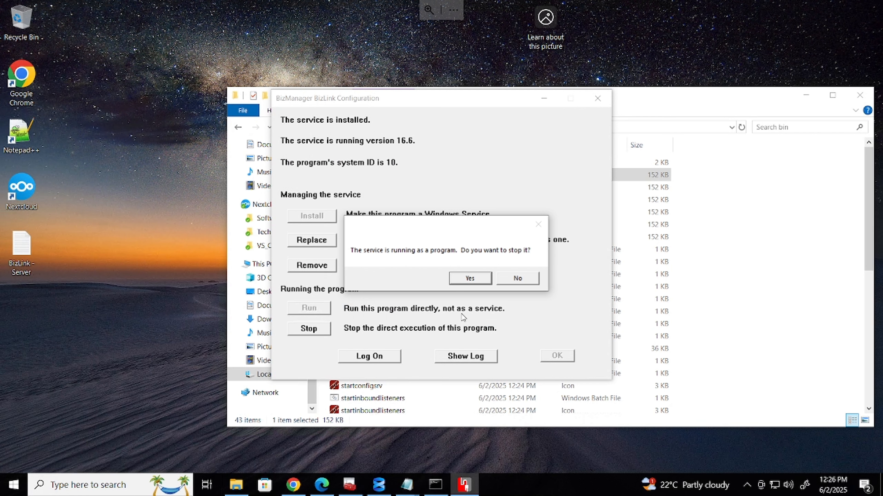
{"action": "left_click", "coordinate": [526, 283]}
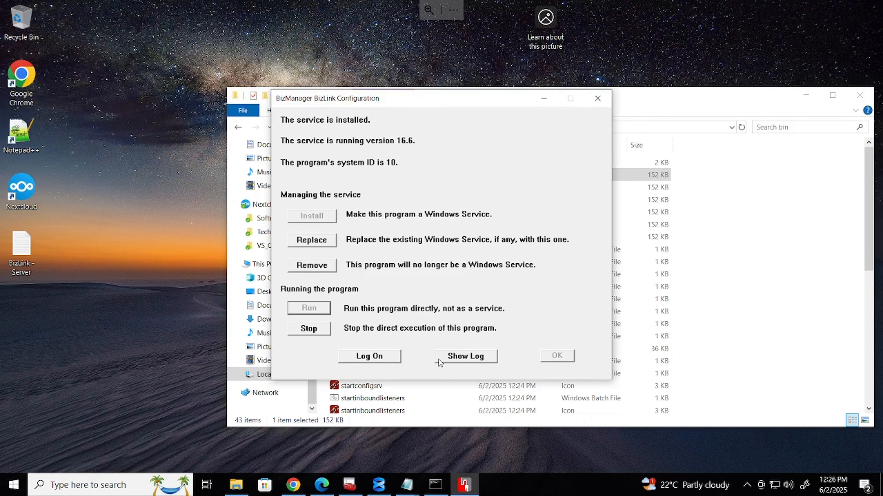
{"action": "left_click", "coordinate": [597, 101]}
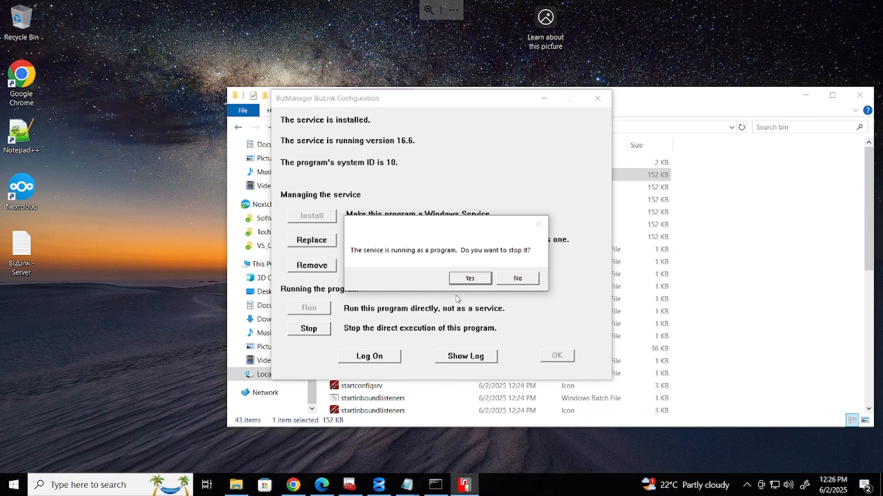
{"action": "left_click", "coordinate": [470, 279]}
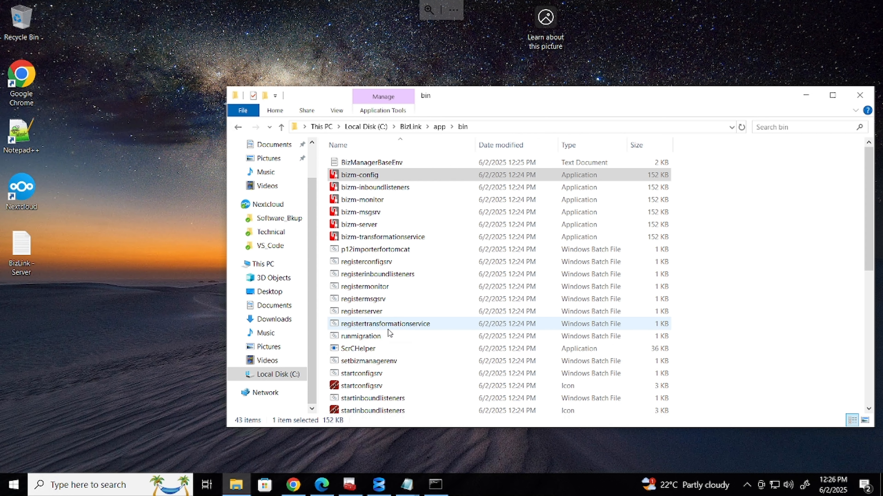
Search 'serv' to launch Services, widen it, and locate BizManager BizLink Configuration, then return to the bin folder
{"action": "left_click", "coordinate": [14, 487]}
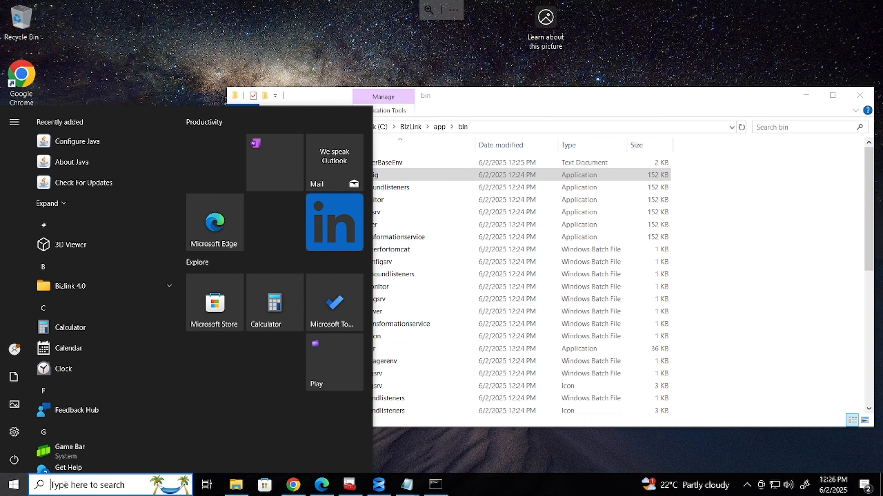
{"action": "left_click", "coordinate": [76, 484]}
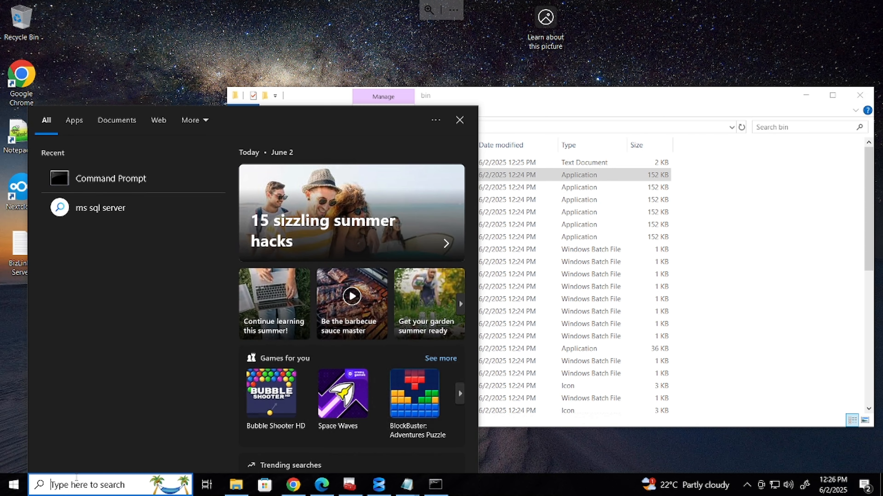
{"action": "type", "text": "serv"}
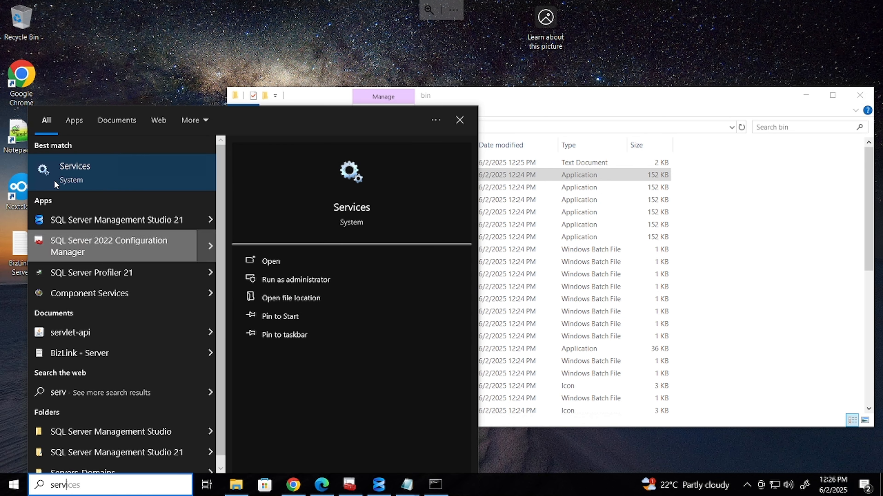
{"action": "left_click", "coordinate": [105, 172]}
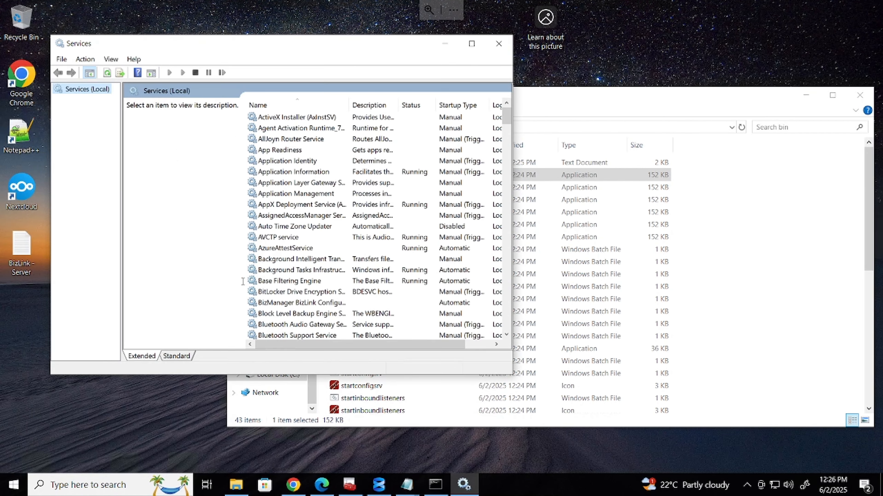
{"action": "left_click_drag", "start_coordinate": [512, 269], "coordinate": [720, 269]}
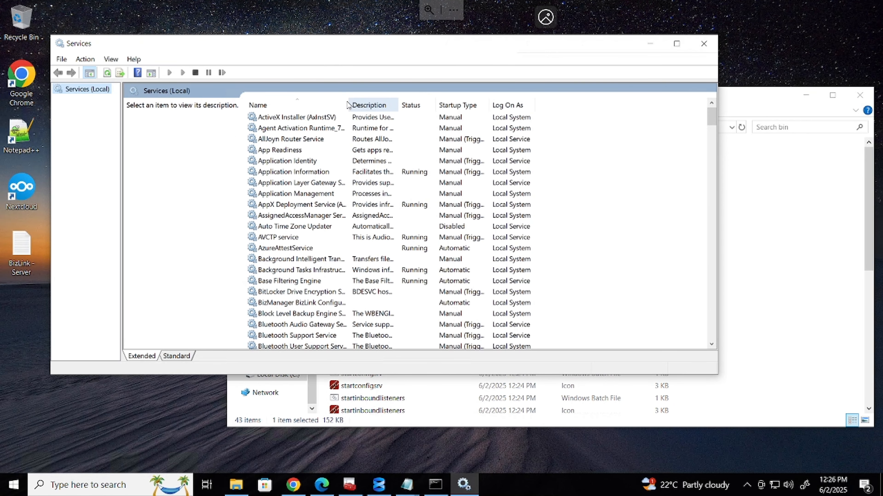
{"action": "left_click_drag", "start_coordinate": [346, 101], "coordinate": [417, 101]}
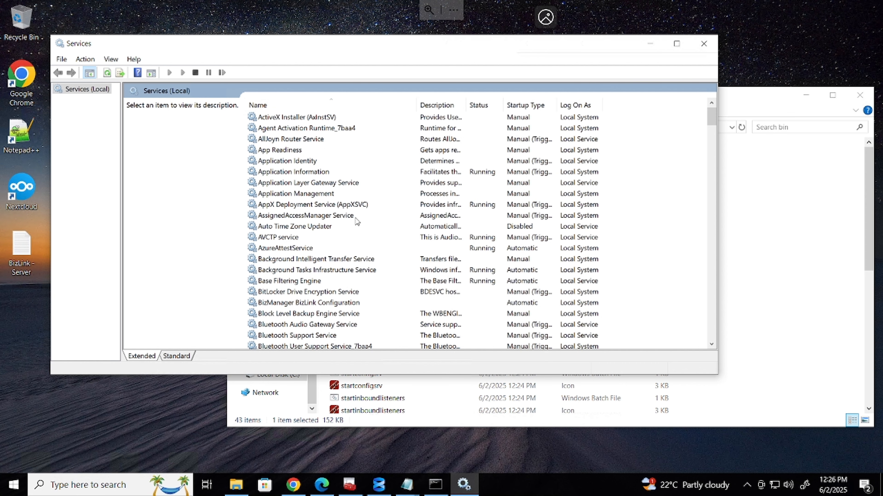
{"action": "scroll", "coordinate": [357, 222], "scroll_direction": "down", "scroll_amount": 1}
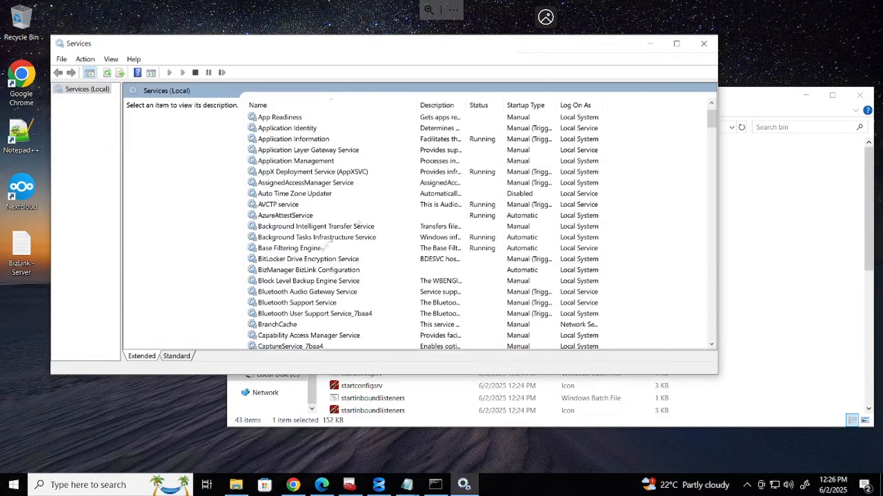
{"action": "left_click", "coordinate": [300, 271]}
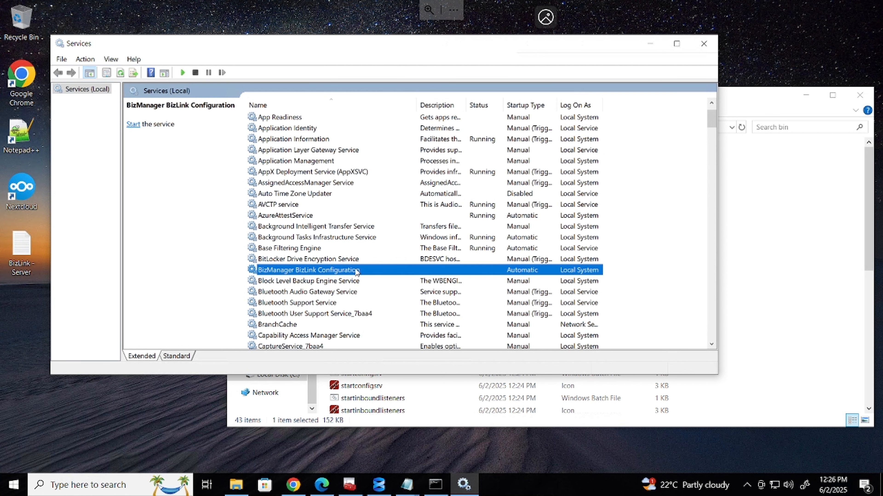
{"action": "left_click", "coordinate": [778, 263]}
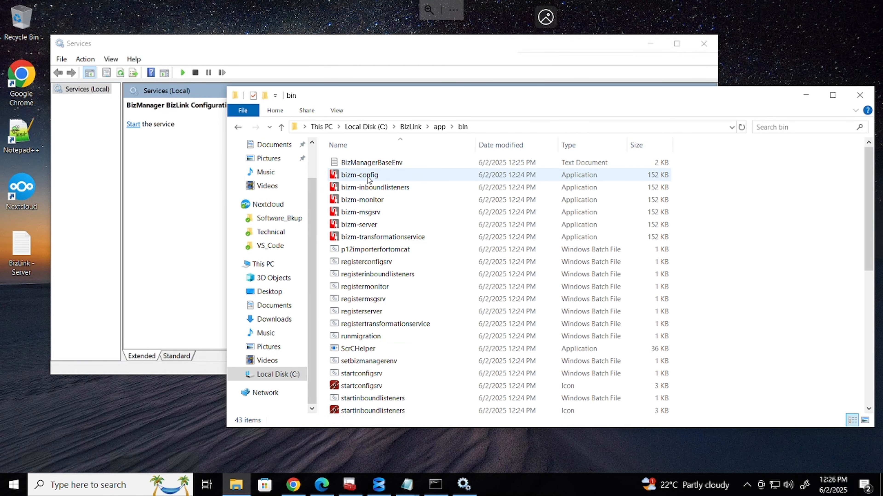
Run bizm-msgsrv as administrator and install BizLink Msgsrv as a Windows service
{"action": "right_click", "coordinate": [378, 213]}
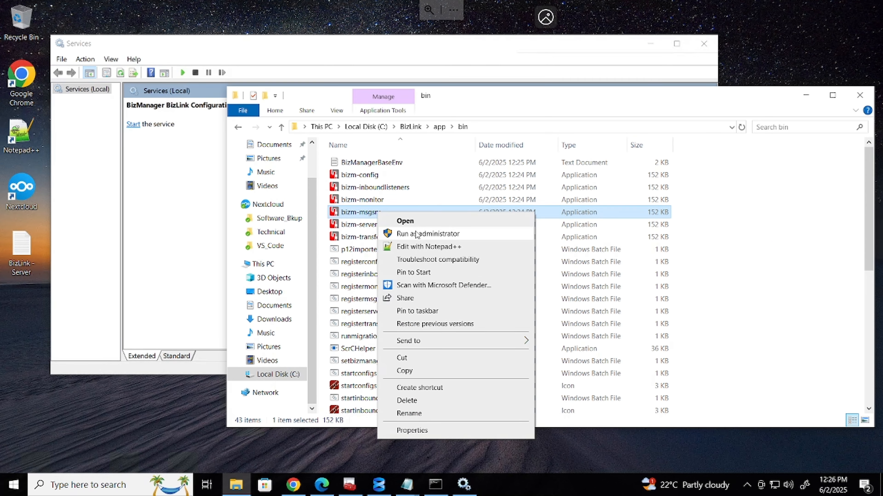
{"action": "left_click", "coordinate": [417, 234]}
{"action": "left_click", "coordinate": [407, 320]}
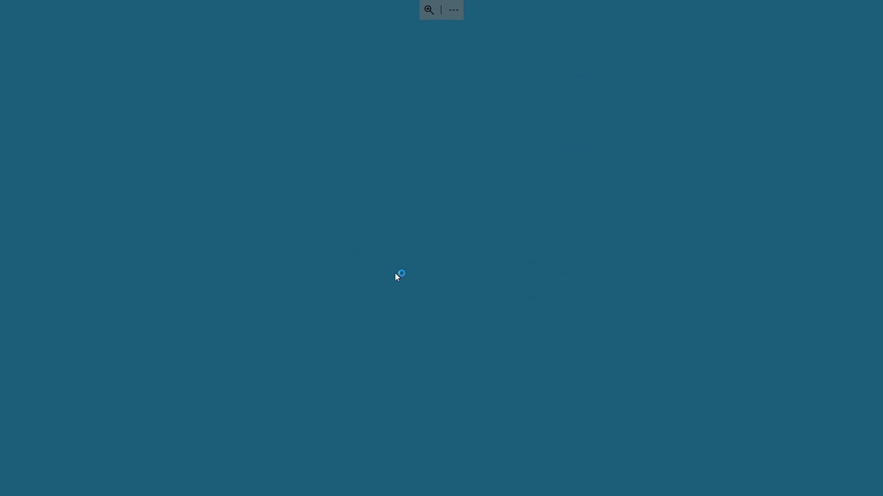
{"action": "left_click", "coordinate": [312, 216]}
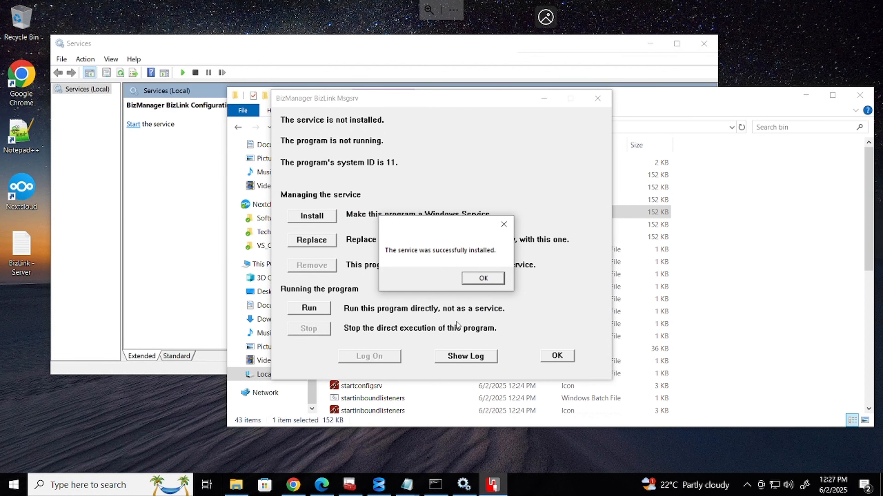
{"action": "left_click", "coordinate": [490, 280]}
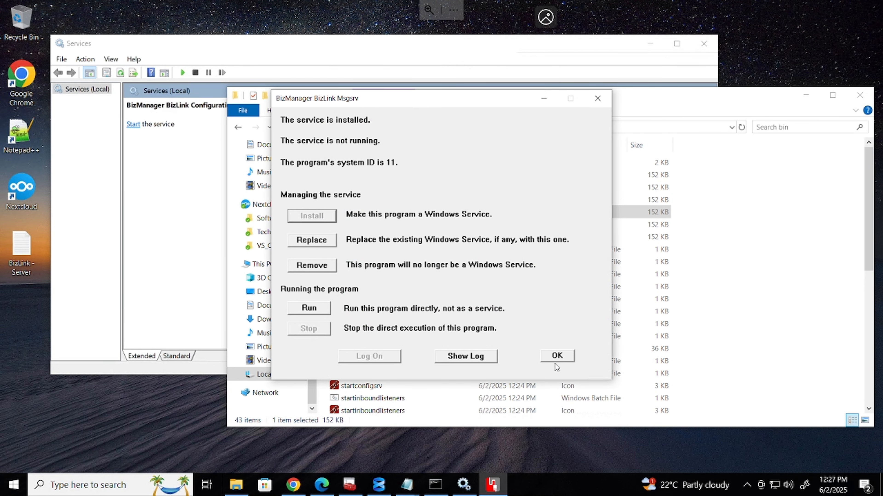
{"action": "left_click", "coordinate": [555, 361]}
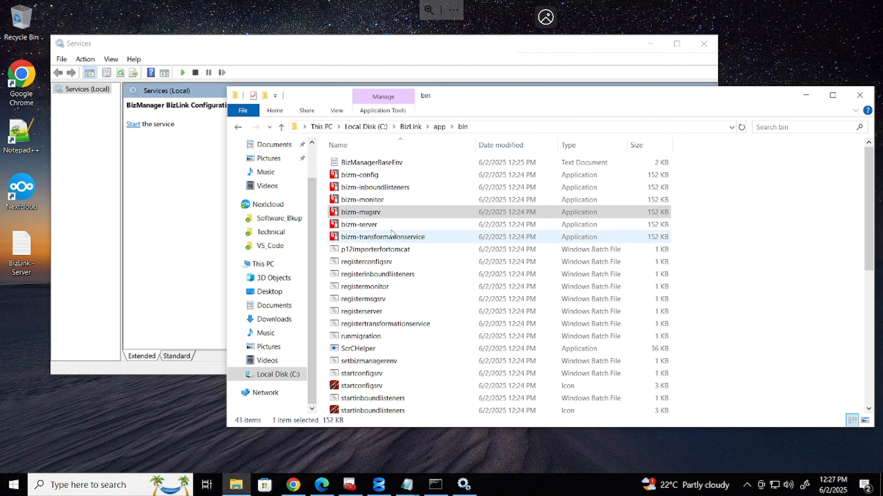
Run bizm-server as administrator and install the FTP-SSH Server as a Windows service
{"action": "left_click", "coordinate": [372, 225]}
{"action": "right_click", "coordinate": [371, 222]}
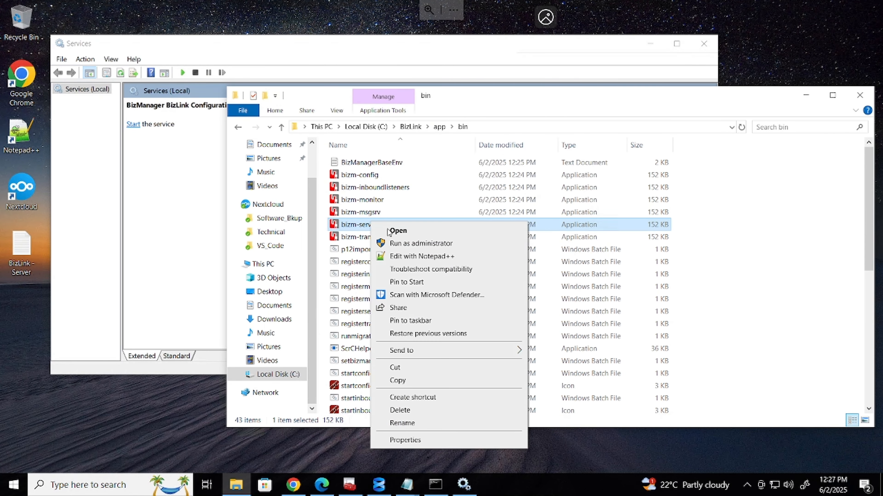
{"action": "left_click", "coordinate": [410, 244]}
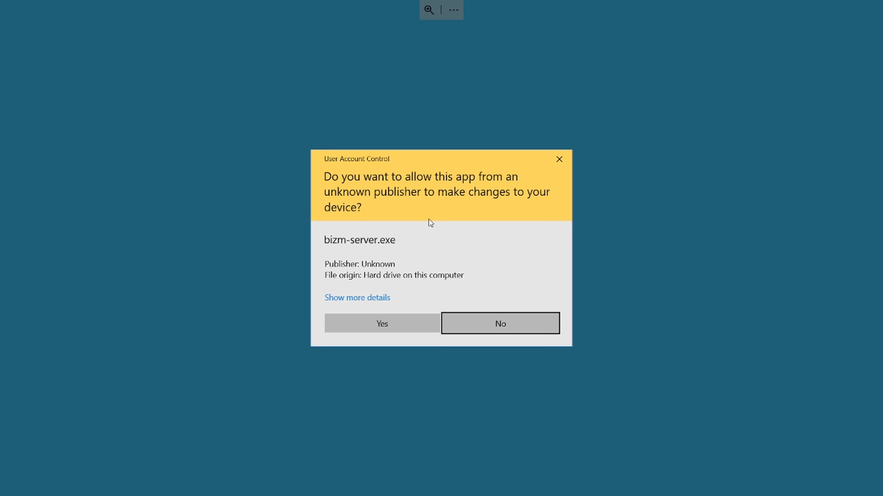
{"action": "left_click", "coordinate": [387, 322]}
{"action": "left_click", "coordinate": [309, 222]}
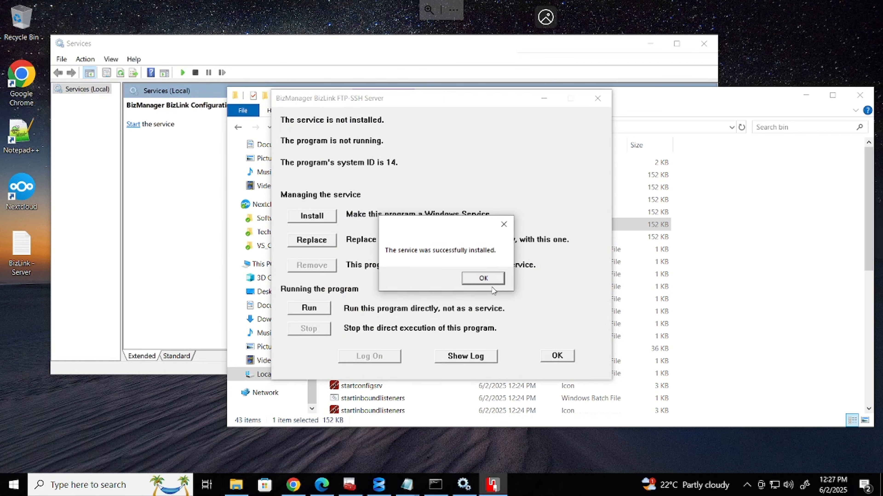
{"action": "left_click", "coordinate": [484, 279]}
{"action": "left_click", "coordinate": [557, 355]}
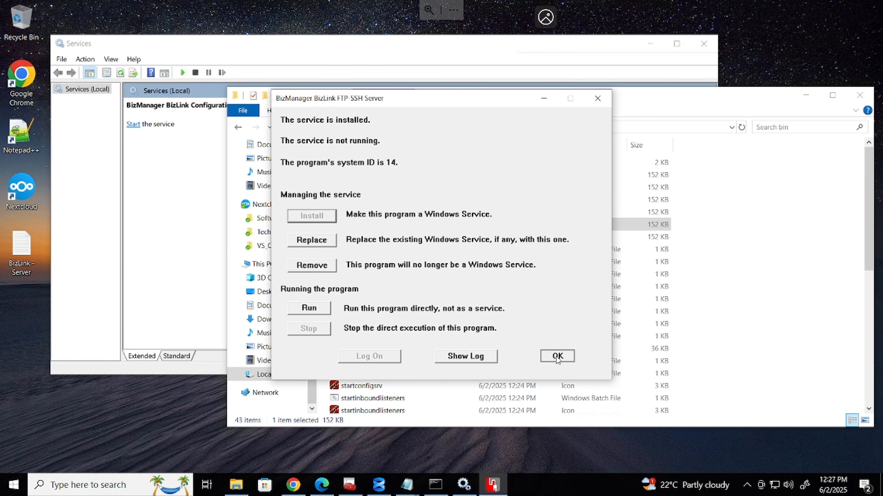
Run bizm-monitor as administrator and install the BizLink Monitor as a Windows service
{"action": "right_click", "coordinate": [361, 197]}
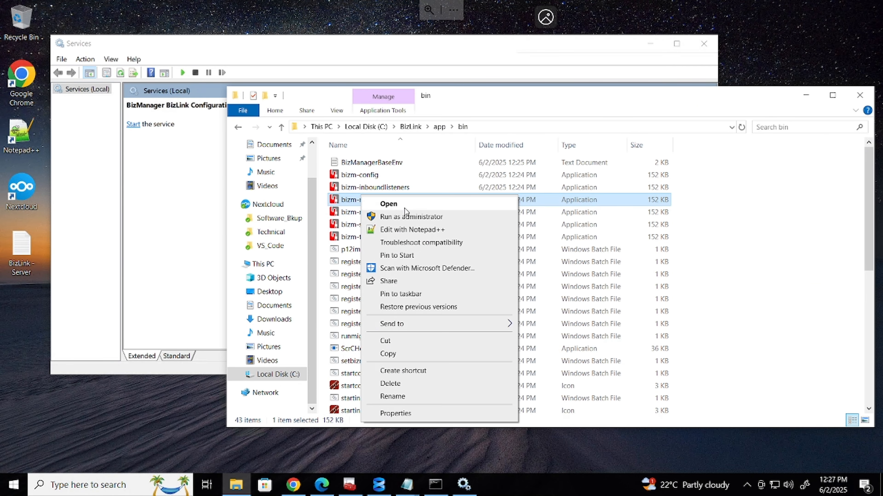
{"action": "left_click", "coordinate": [405, 217]}
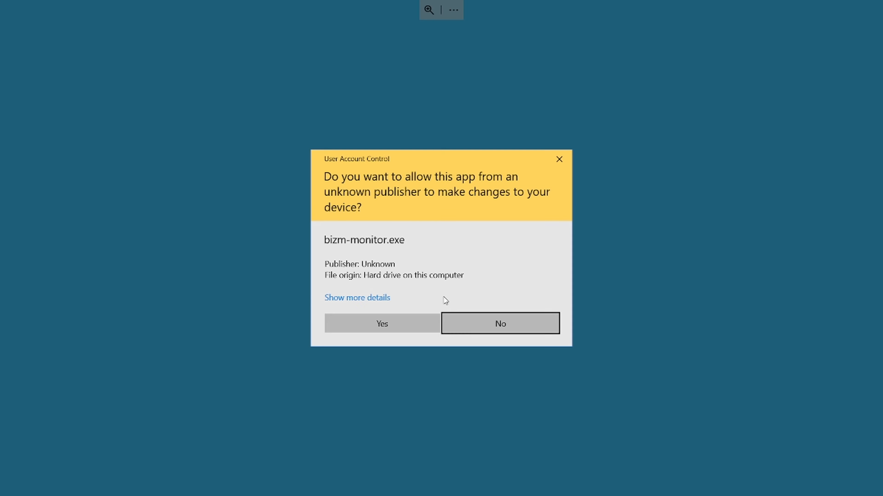
{"action": "left_click", "coordinate": [404, 326]}
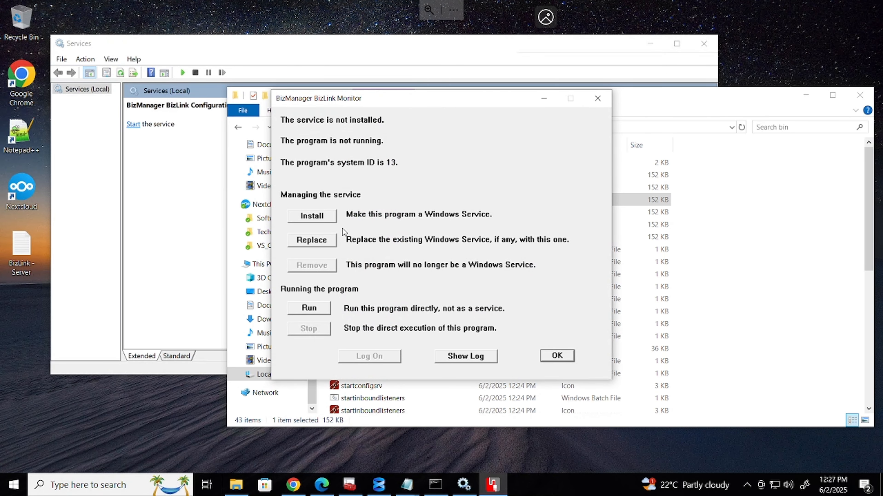
{"action": "left_click", "coordinate": [320, 217]}
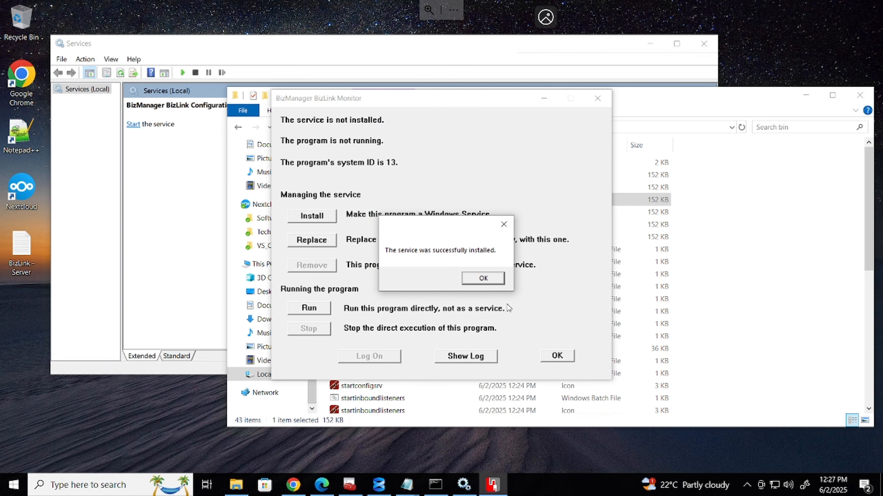
{"action": "left_click", "coordinate": [486, 278]}
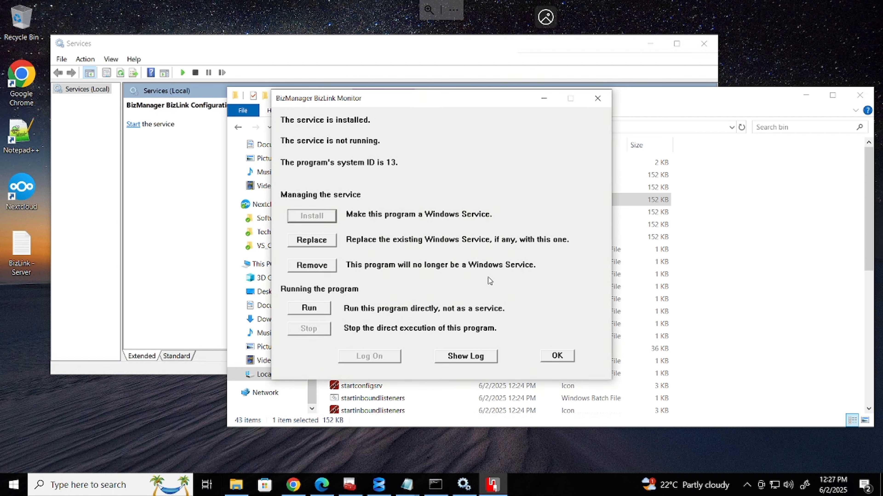
{"action": "left_click", "coordinate": [567, 358]}
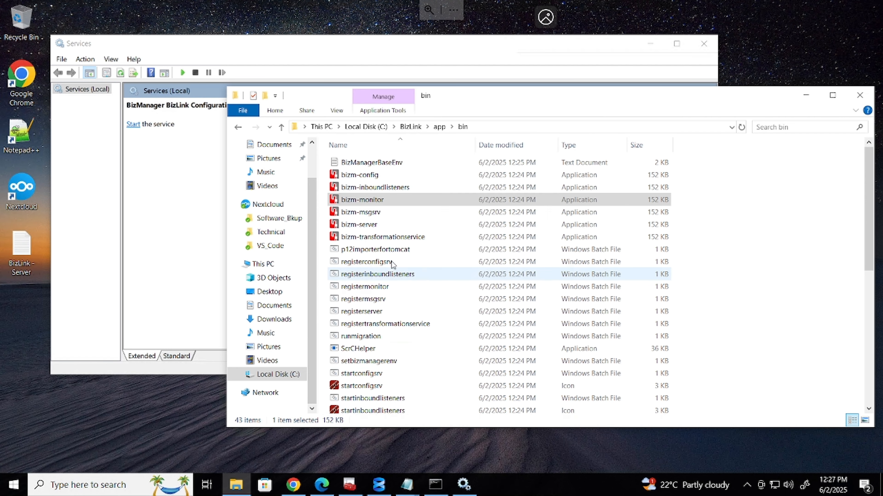
Run bizm-inboundlisteners as administrator and install Inbound Listeners as a Windows service
{"action": "left_click", "coordinate": [395, 188]}
{"action": "right_click", "coordinate": [395, 188]}
{"action": "left_click", "coordinate": [430, 209]}
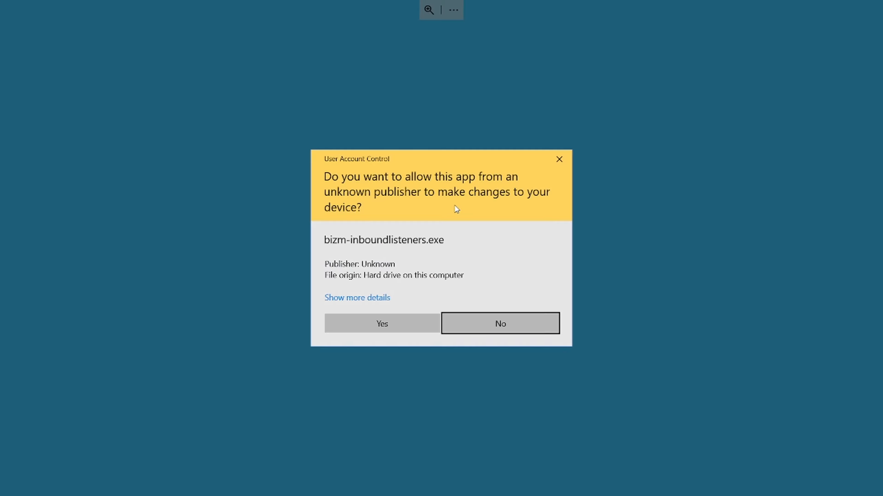
{"action": "left_click", "coordinate": [403, 326]}
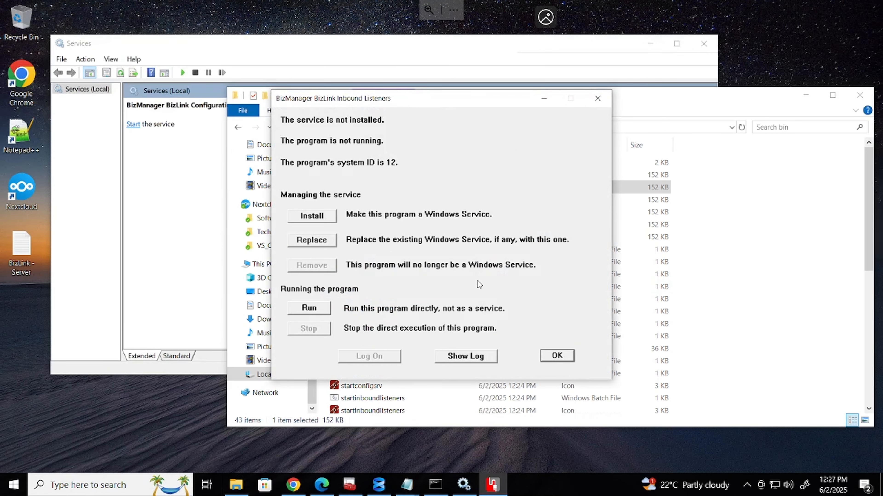
{"action": "left_click", "coordinate": [332, 219]}
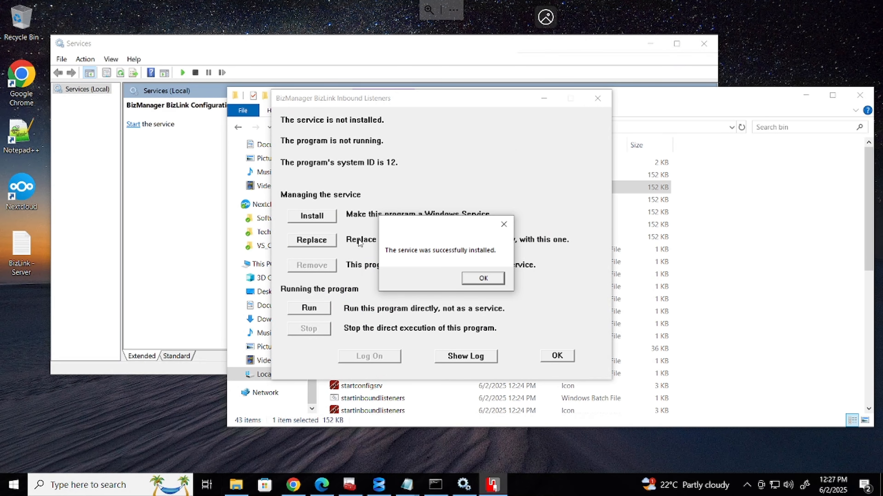
{"action": "left_click", "coordinate": [483, 278]}
{"action": "left_click", "coordinate": [572, 357]}
Run bizm-transformationservice as administrator and install Transformation Service as a Windows service
{"action": "left_click", "coordinate": [403, 238]}
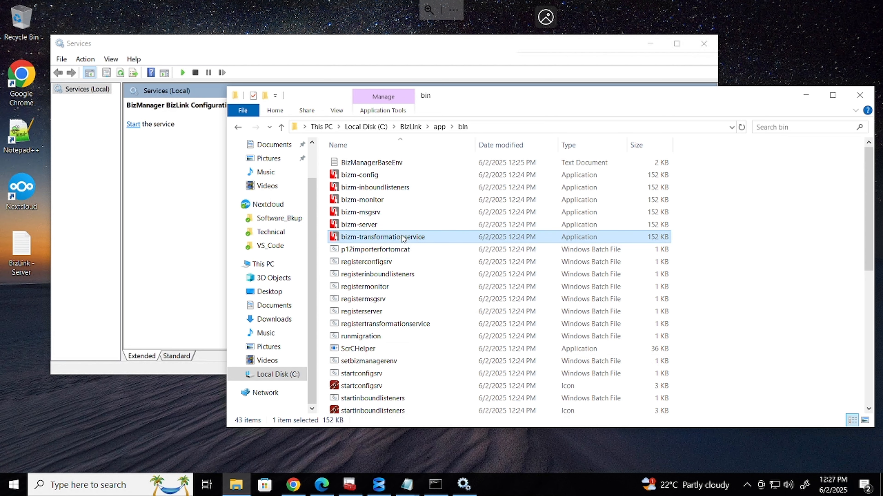
{"action": "right_click", "coordinate": [403, 239]}
{"action": "left_click", "coordinate": [436, 253]}
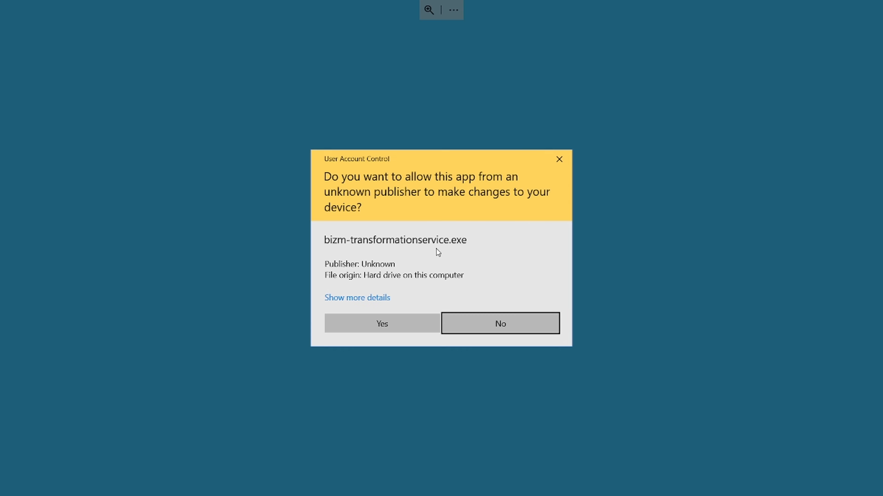
{"action": "left_click", "coordinate": [393, 322]}
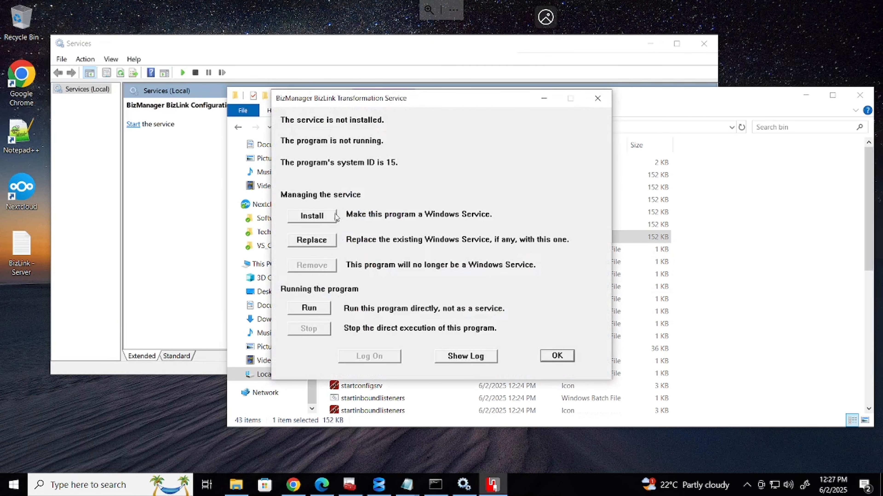
{"action": "left_click", "coordinate": [317, 219]}
{"action": "left_click", "coordinate": [484, 278]}
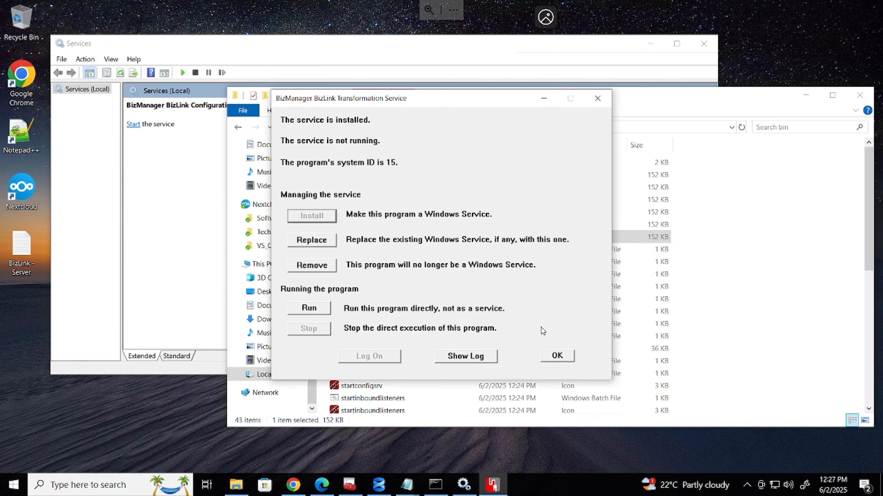
{"action": "left_click", "coordinate": [557, 357]}
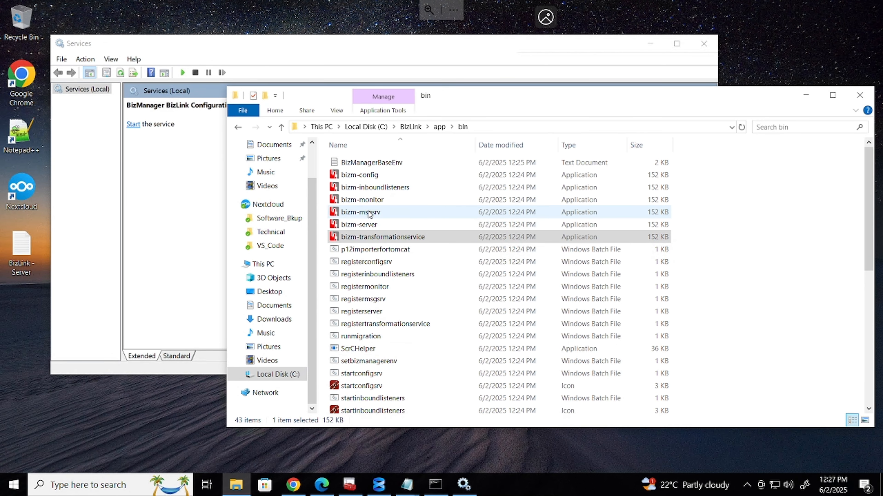
Refresh Services and check the Configuration, FTP-SSH Server, Inbound Listeners, Monitor, Msgsrv and Transformation Service entries
{"action": "left_click", "coordinate": [213, 237]}
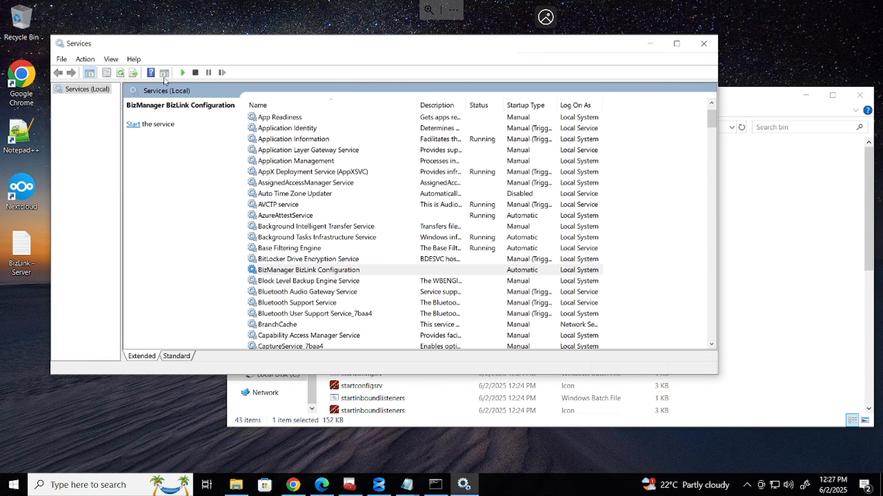
{"action": "left_click", "coordinate": [123, 75]}
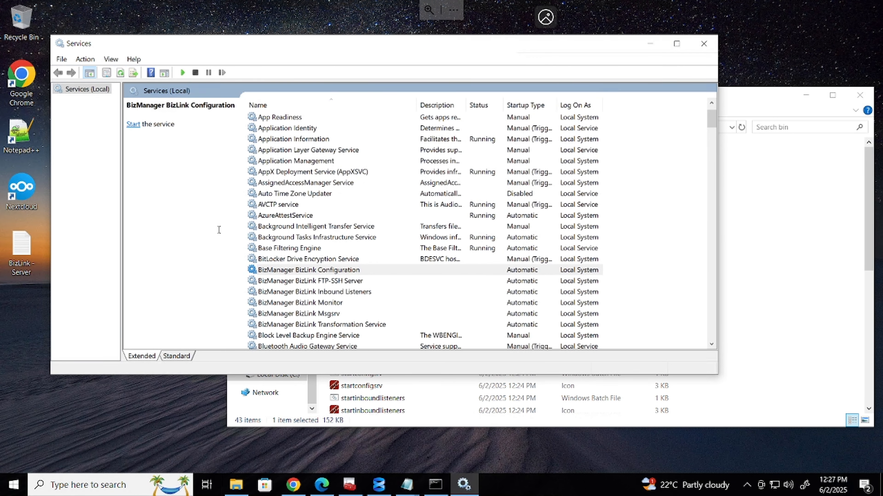
{"action": "left_click", "coordinate": [344, 271]}
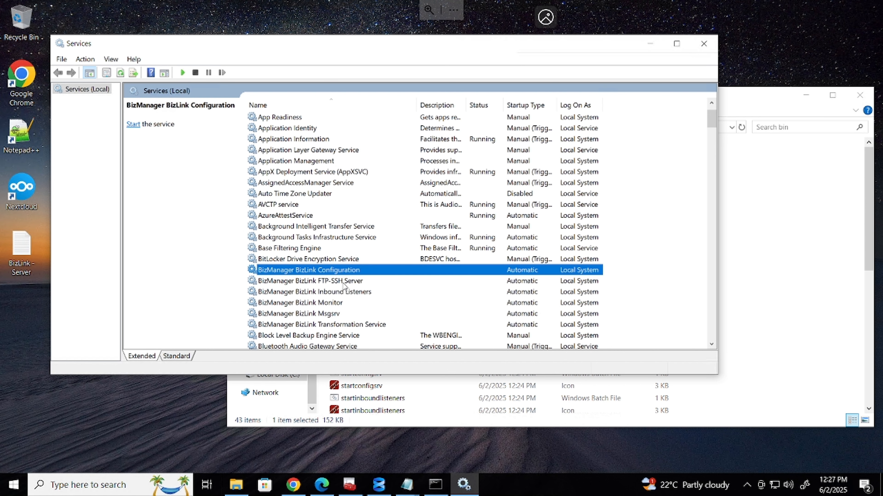
{"action": "left_click", "coordinate": [343, 281]}
{"action": "left_click", "coordinate": [337, 292]}
{"action": "left_click", "coordinate": [329, 303]}
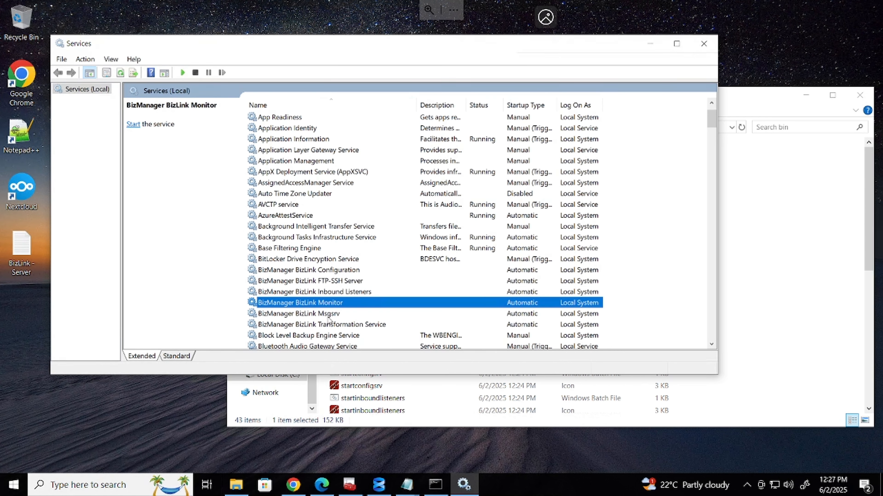
{"action": "left_click", "coordinate": [328, 314]}
{"action": "left_click", "coordinate": [333, 325]}
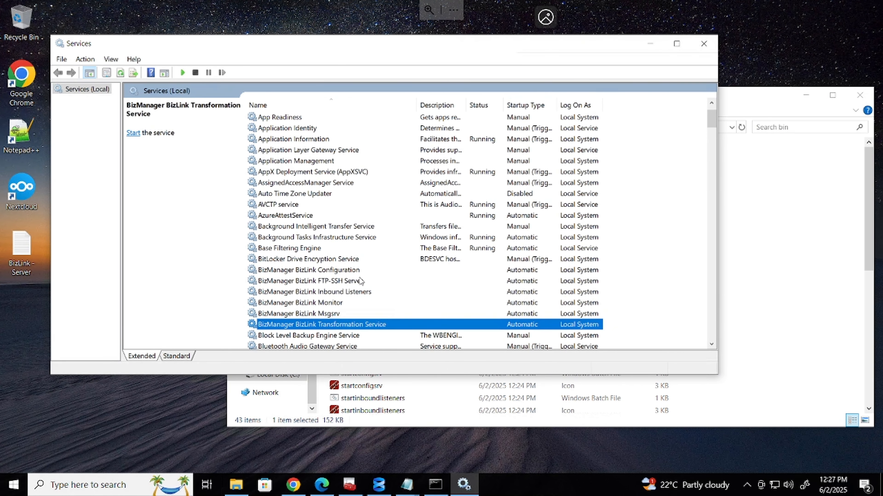
{"action": "left_click", "coordinate": [344, 273]}
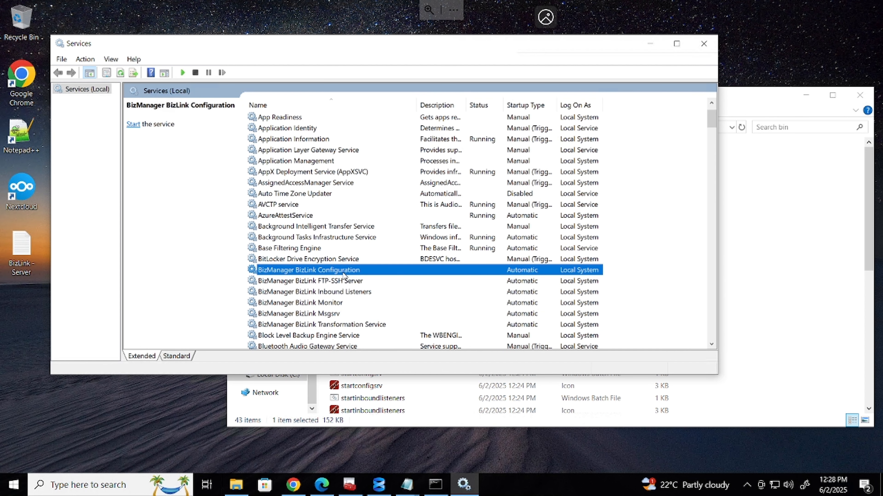
{"action": "right_click", "coordinate": [344, 275]}
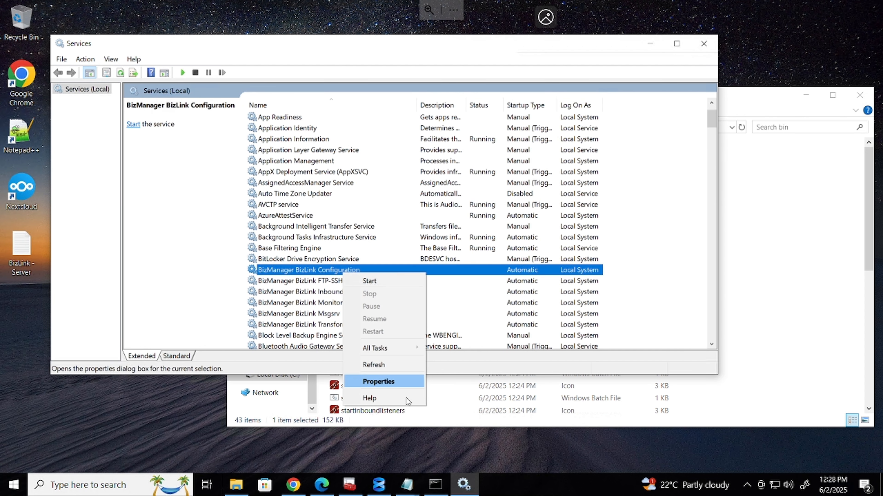
Review the Configuration service's Log On account, then start it from its Properties dialog
{"action": "left_click", "coordinate": [404, 384]}
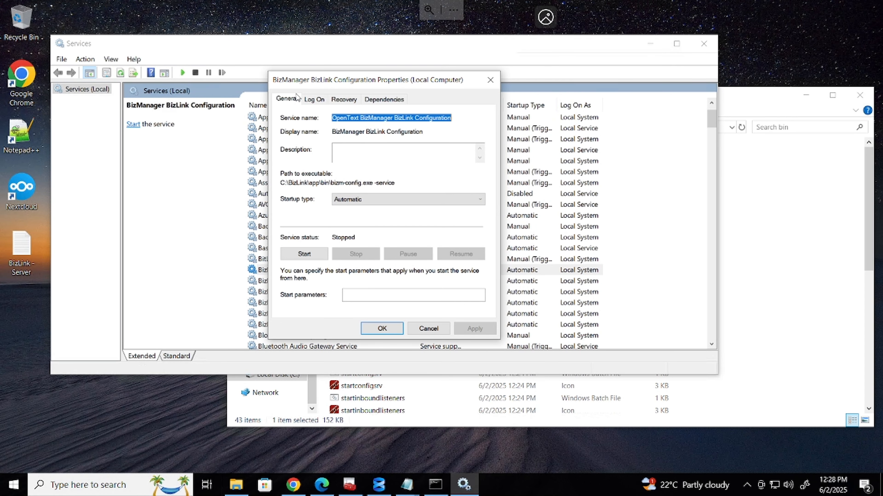
{"action": "left_click", "coordinate": [311, 99]}
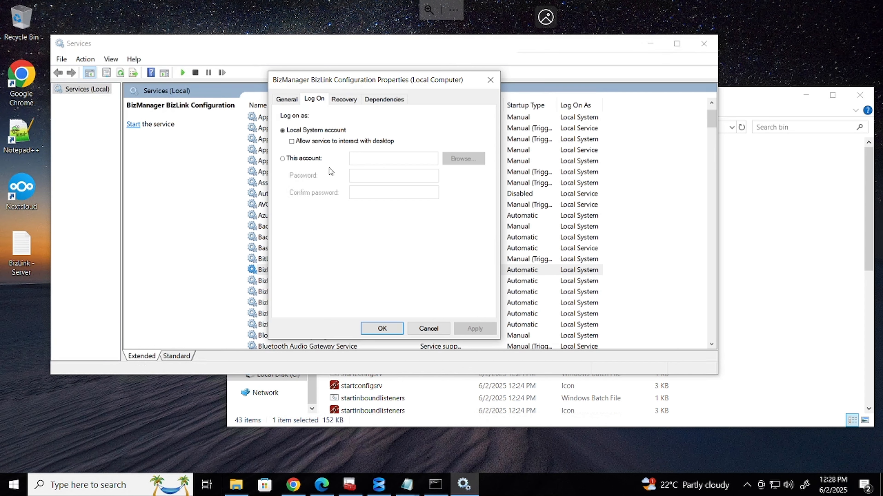
{"action": "left_click", "coordinate": [281, 99]}
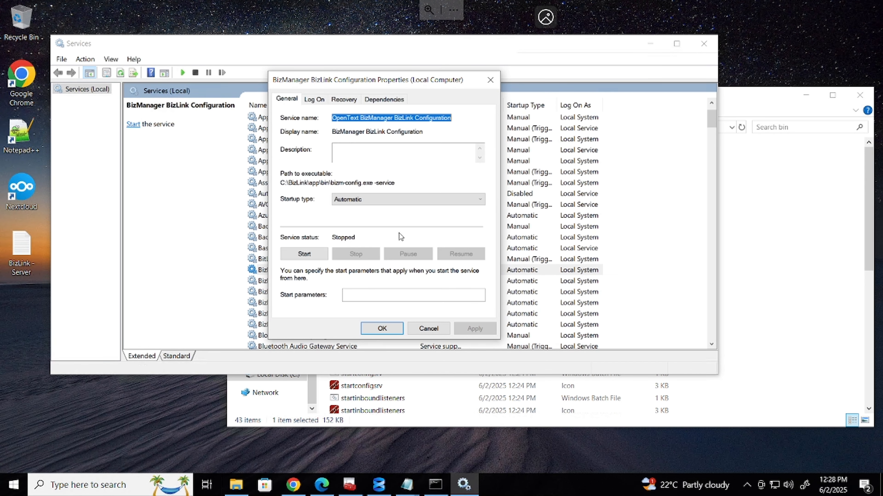
{"action": "left_click", "coordinate": [319, 253]}
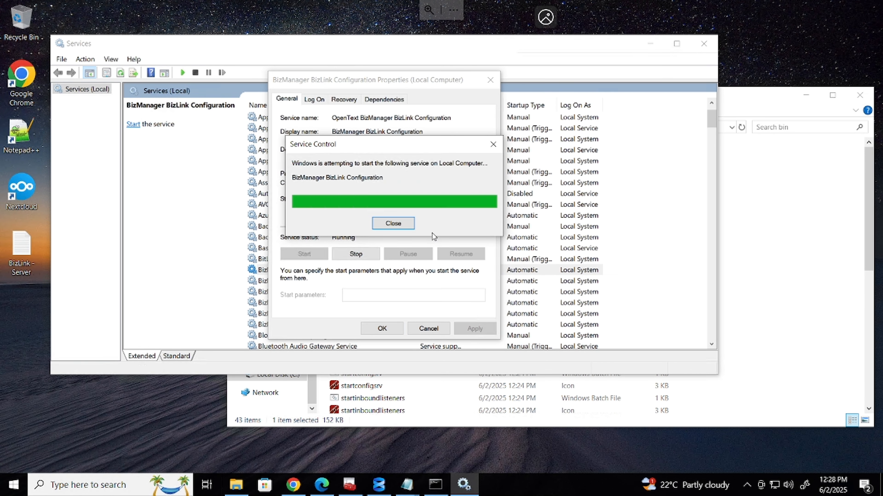
{"action": "left_click", "coordinate": [380, 329]}
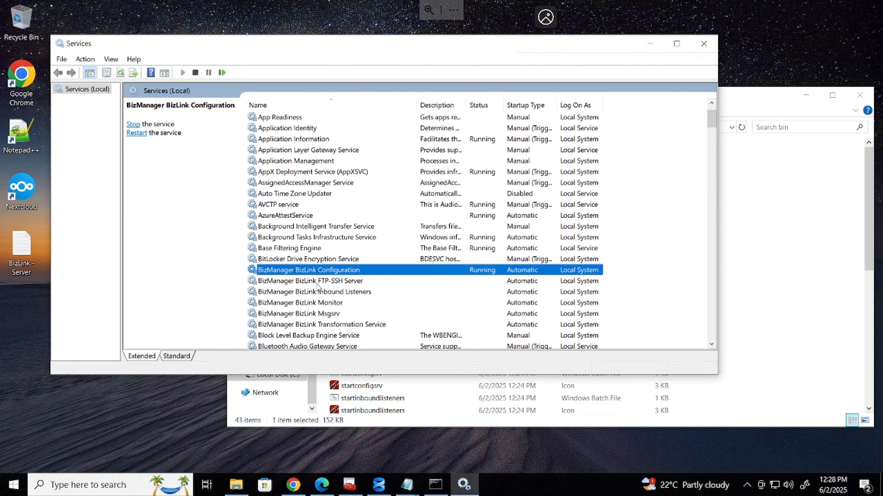
Refresh the list, widen the Description column, and try starting Transformation Service, which errors
{"action": "left_click", "coordinate": [120, 72]}
{"action": "left_click", "coordinate": [373, 325]}
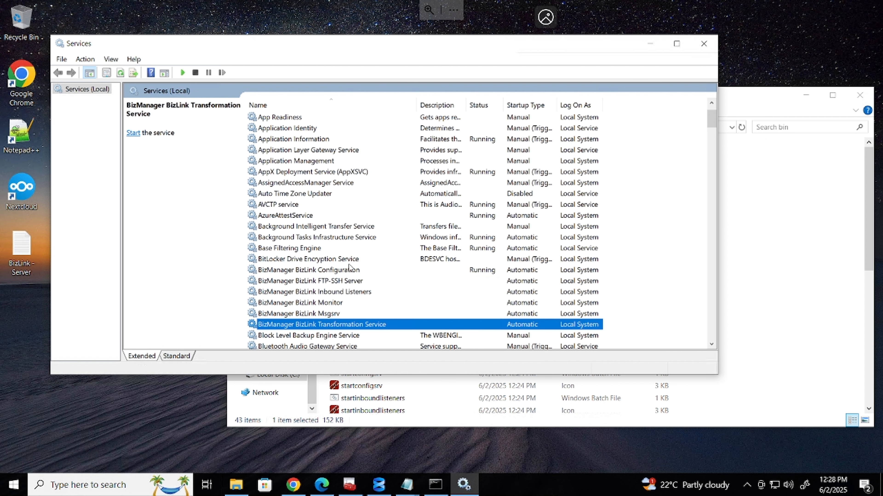
{"action": "left_click", "coordinate": [322, 272]}
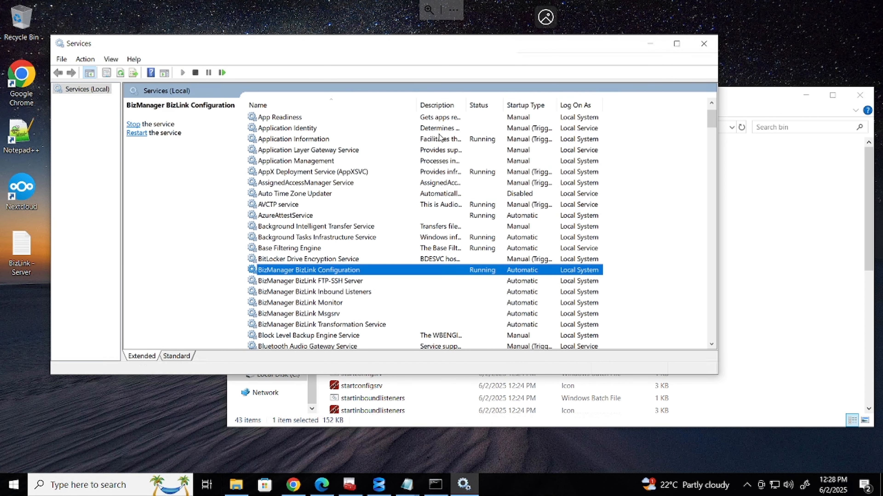
{"action": "left_click_drag", "start_coordinate": [466, 106], "coordinate": [568, 103]}
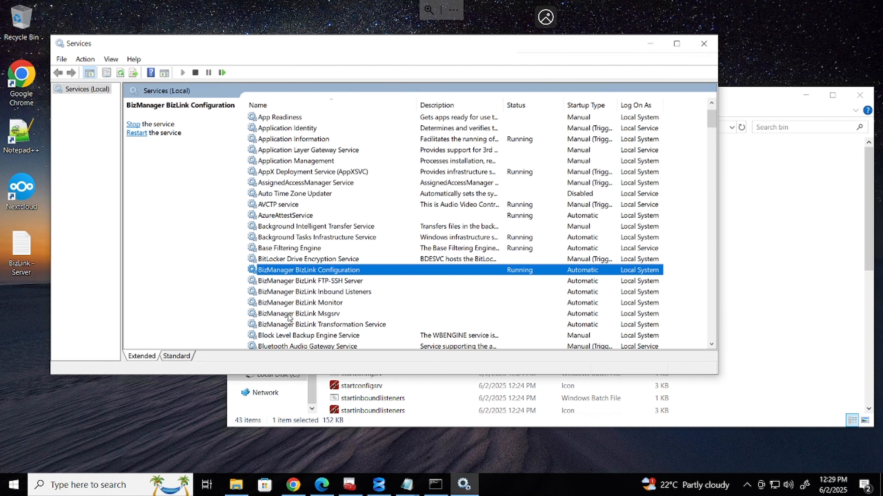
{"action": "left_click", "coordinate": [310, 326]}
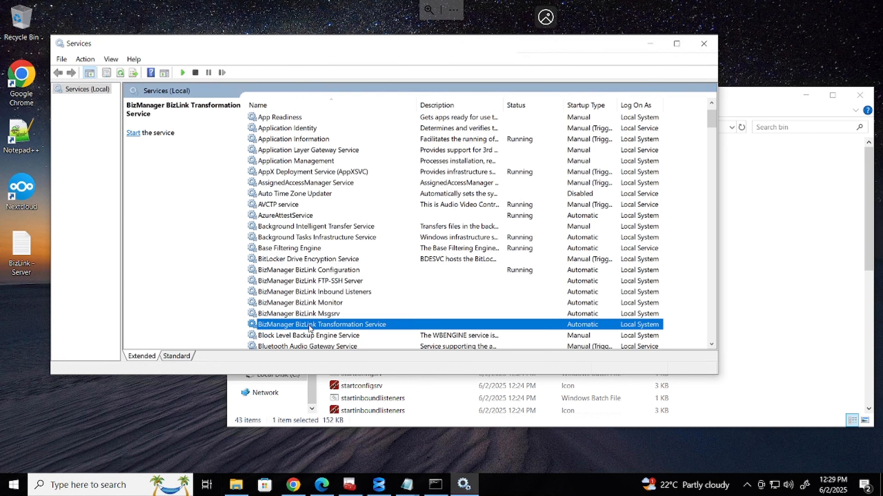
{"action": "right_click", "coordinate": [310, 329]}
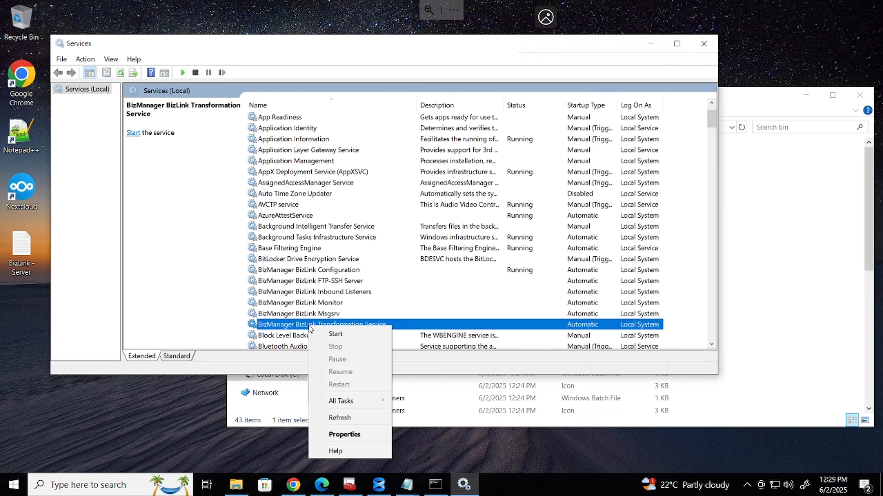
{"action": "left_click", "coordinate": [334, 334]}
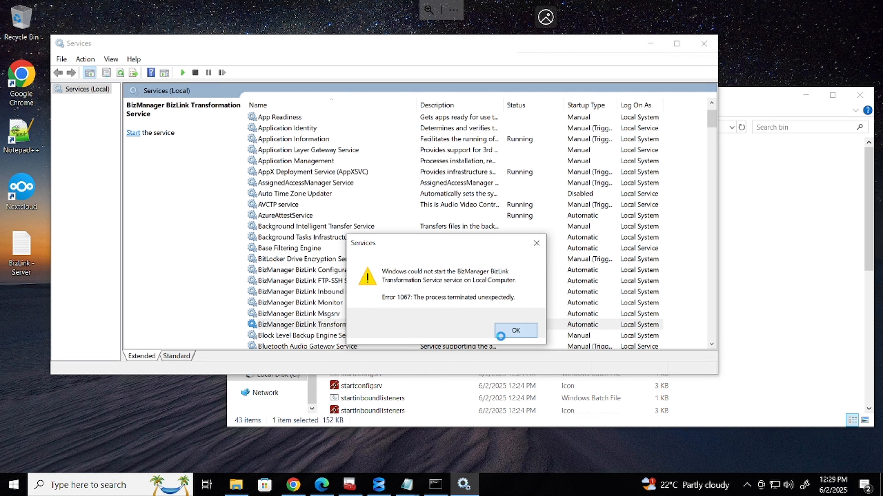
{"action": "left_click", "coordinate": [507, 330]}
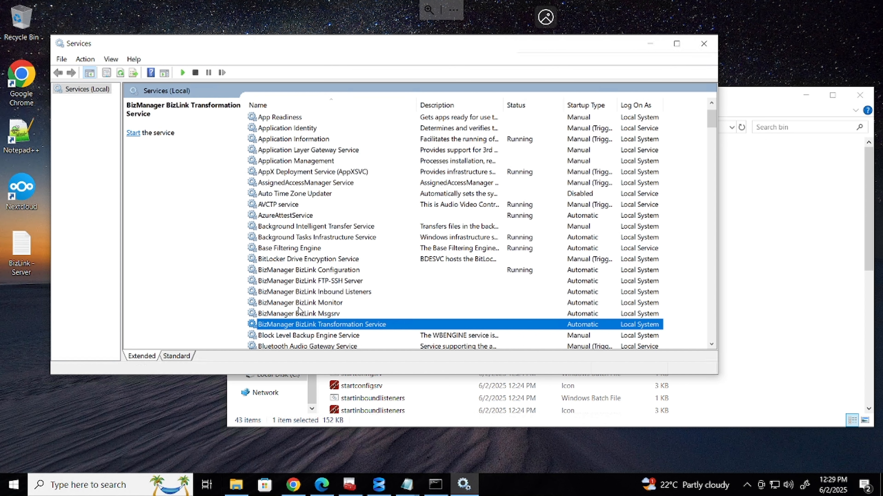
Start the BizLink Monitor service; starting Msgsrv fails with Error 1067
{"action": "left_click", "coordinate": [318, 303]}
{"action": "right_click", "coordinate": [317, 302]}
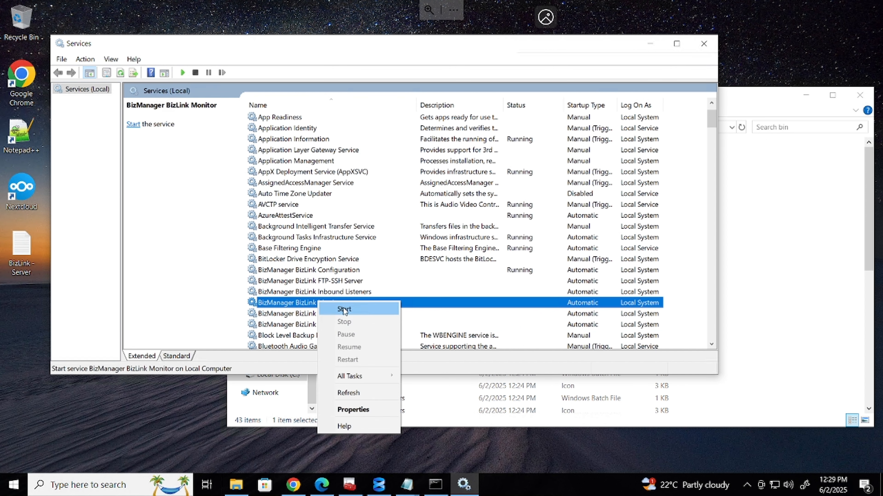
{"action": "left_click", "coordinate": [330, 308]}
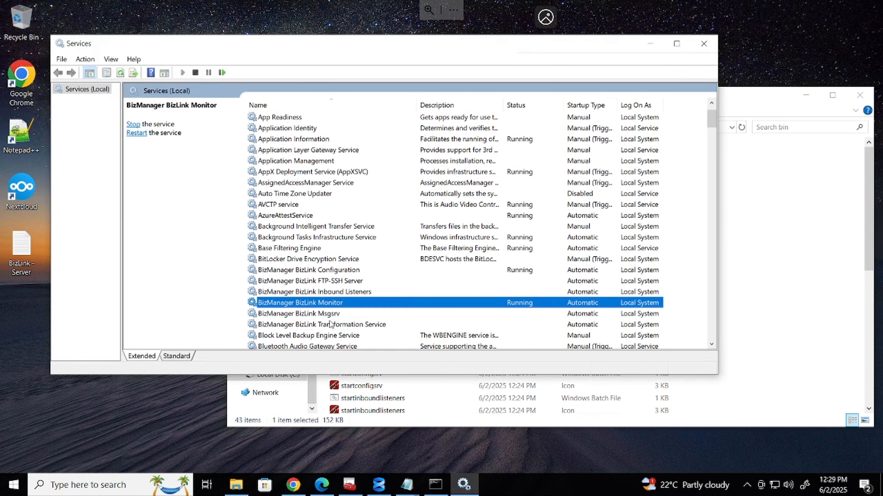
{"action": "left_click", "coordinate": [330, 314]}
{"action": "right_click", "coordinate": [330, 315]}
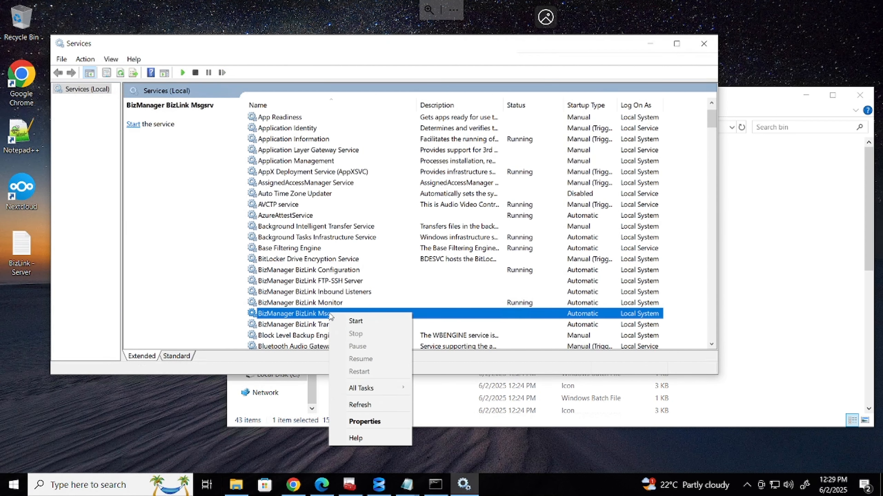
{"action": "left_click", "coordinate": [354, 325]}
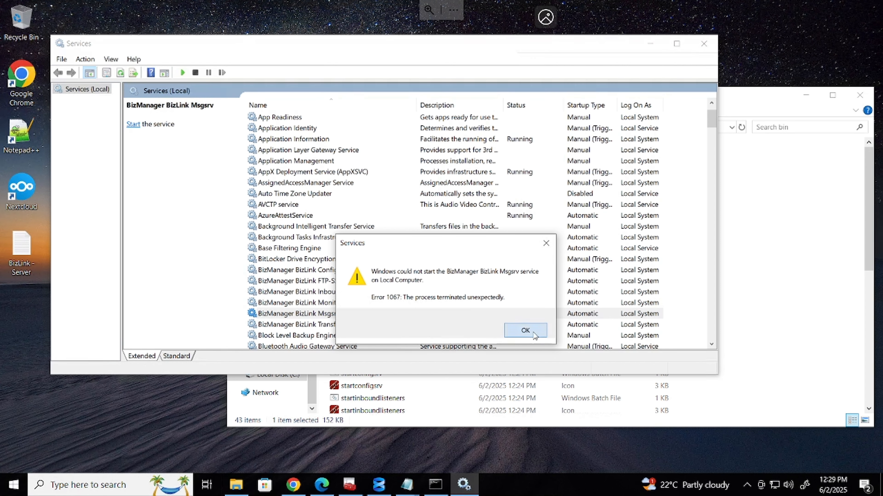
{"action": "left_click", "coordinate": [525, 330]}
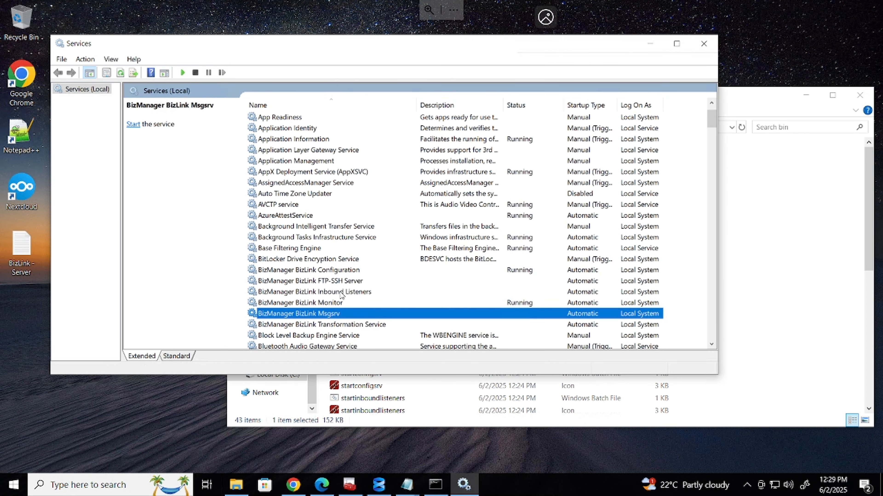
Confirm Monitor's running status and try starting Msgsrv again
{"action": "left_click", "coordinate": [334, 303]}
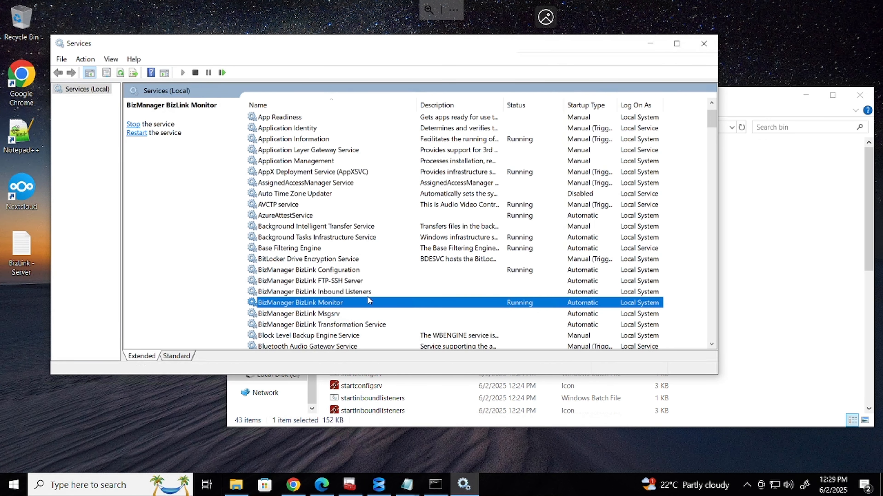
{"action": "left_click", "coordinate": [343, 269]}
{"action": "left_click", "coordinate": [331, 302]}
{"action": "right_click", "coordinate": [335, 313]}
{"action": "left_click", "coordinate": [361, 321]}
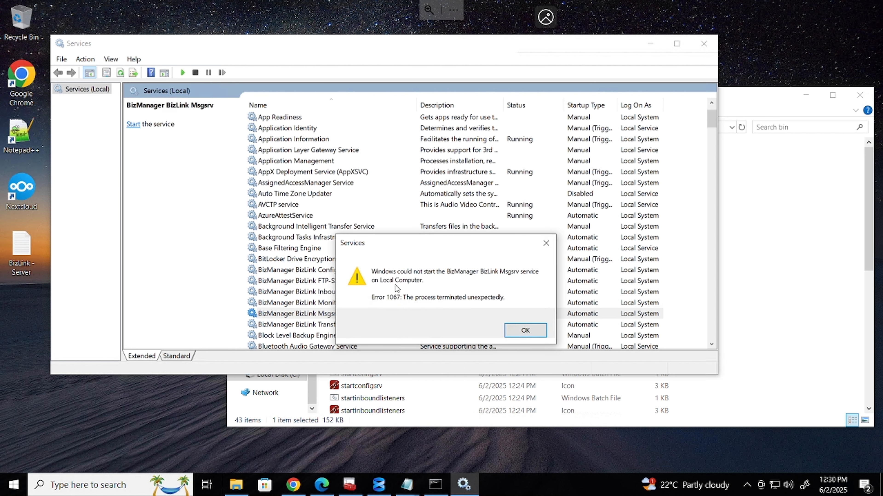
Open Msgsrv's Log On settings, try 'This account', then cancel the lookup and close the properties
{"action": "left_click", "coordinate": [523, 330]}
{"action": "right_click", "coordinate": [330, 314]}
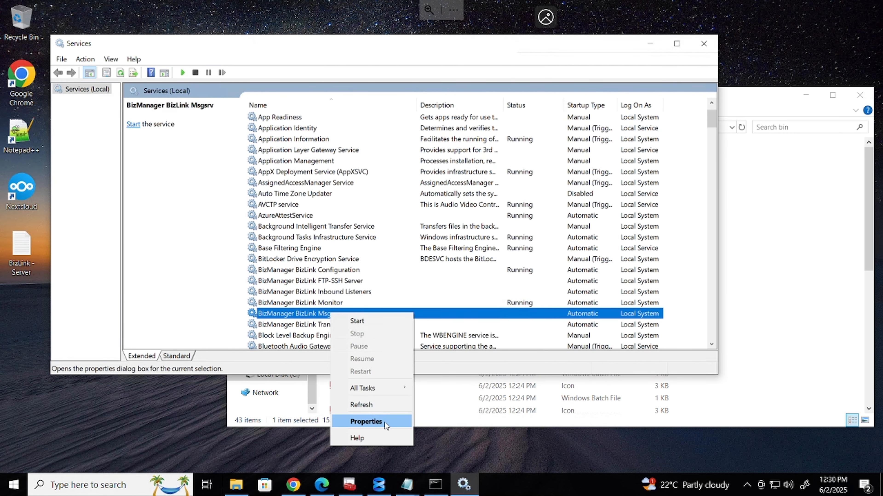
{"action": "left_click", "coordinate": [351, 421]}
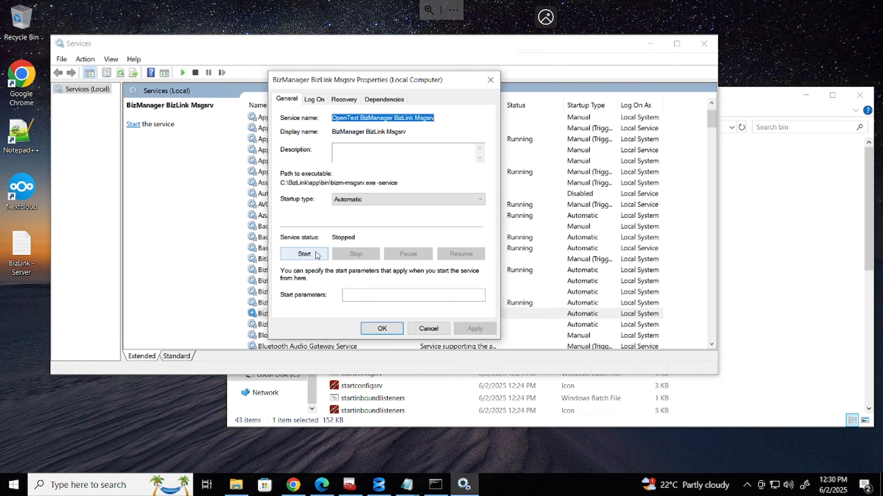
{"action": "left_click", "coordinate": [315, 100]}
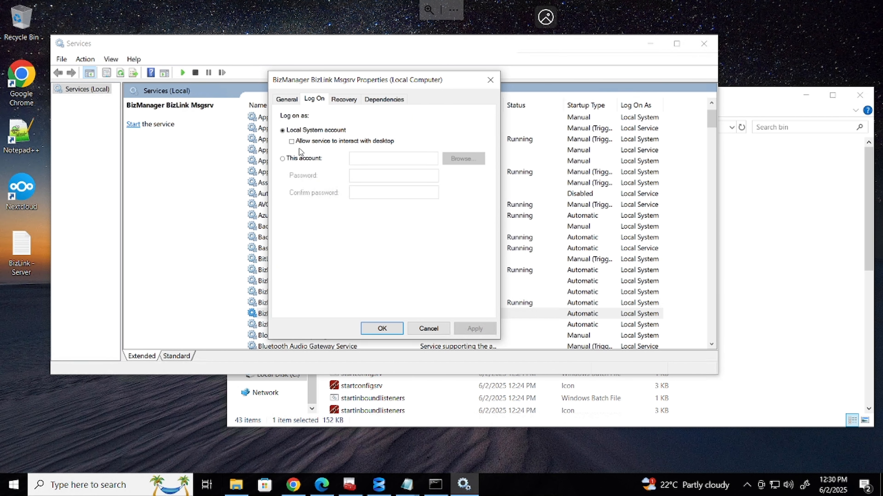
{"action": "left_click", "coordinate": [283, 159]}
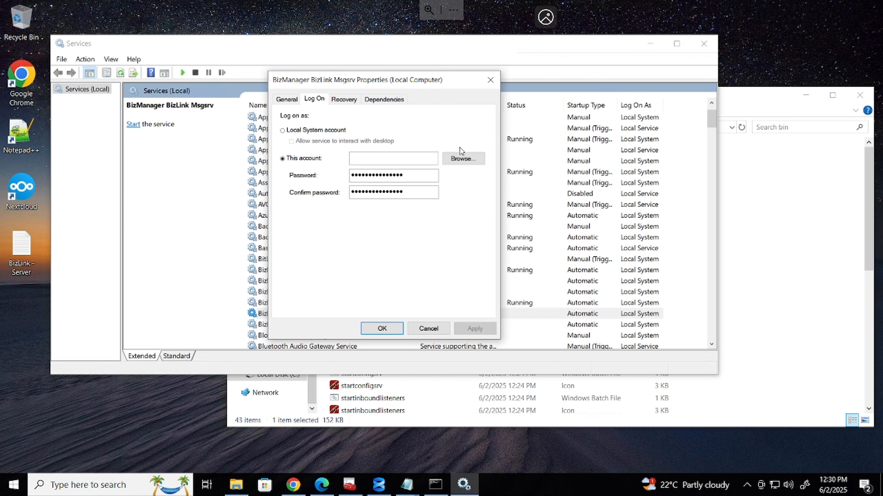
{"action": "left_click", "coordinate": [466, 163]}
{"action": "left_click", "coordinate": [466, 222]}
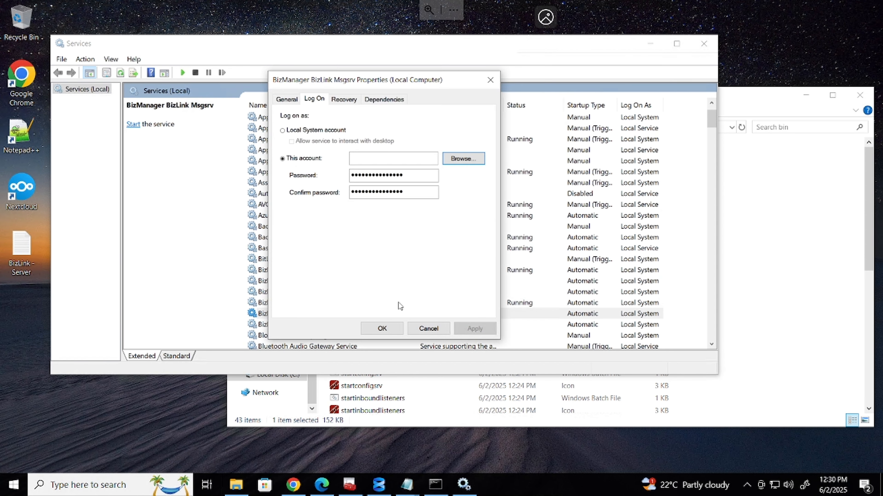
{"action": "left_click", "coordinate": [382, 329]}
Retry starting Msgsrv, which fails again
{"action": "left_click", "coordinate": [339, 313]}
{"action": "right_click", "coordinate": [340, 313]}
{"action": "left_click", "coordinate": [352, 318]}
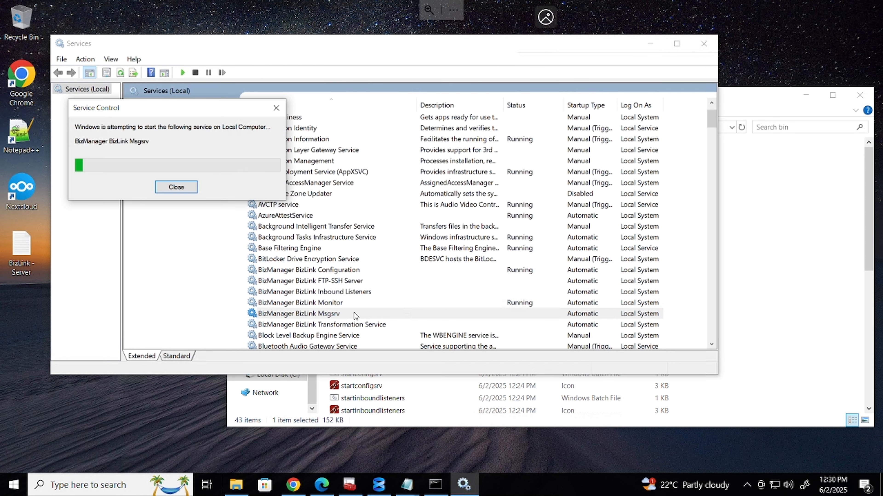
{"action": "left_click", "coordinate": [529, 333]}
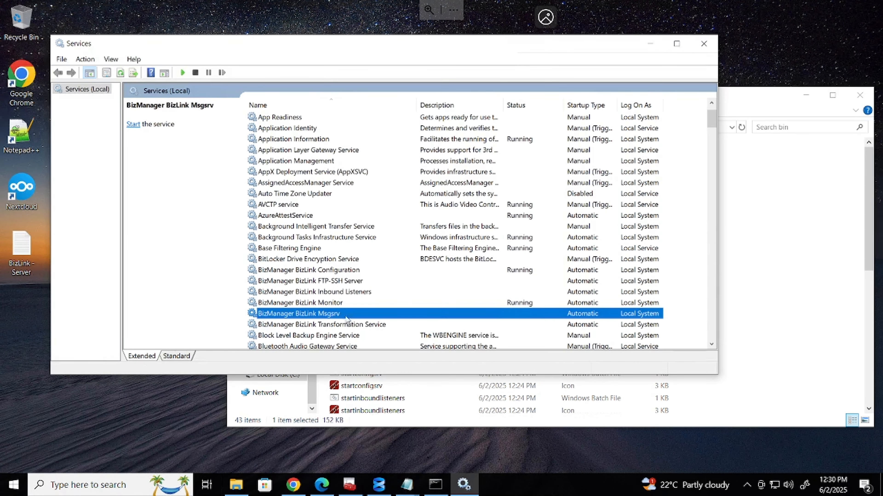
Set Msgsrv to log on as Local System with desktop interaction allowed and save
{"action": "right_click", "coordinate": [345, 314]}
{"action": "left_click", "coordinate": [394, 421]}
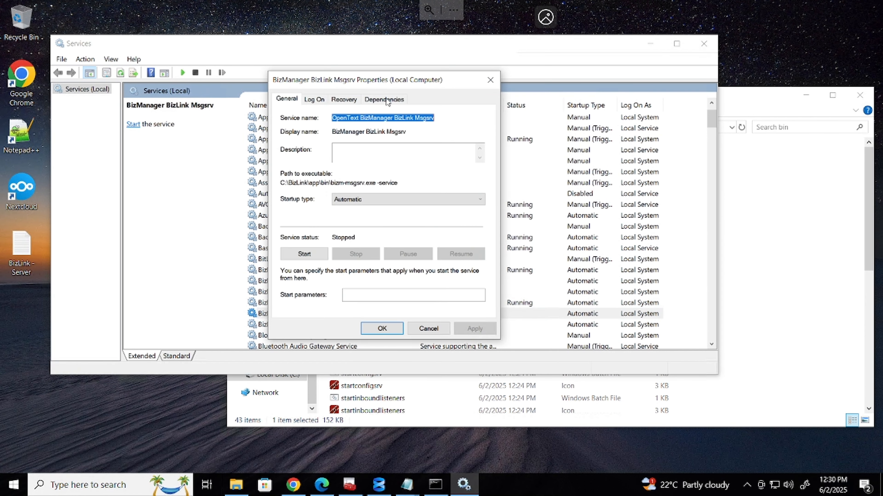
{"action": "left_click", "coordinate": [314, 99]}
{"action": "left_click", "coordinate": [307, 158]}
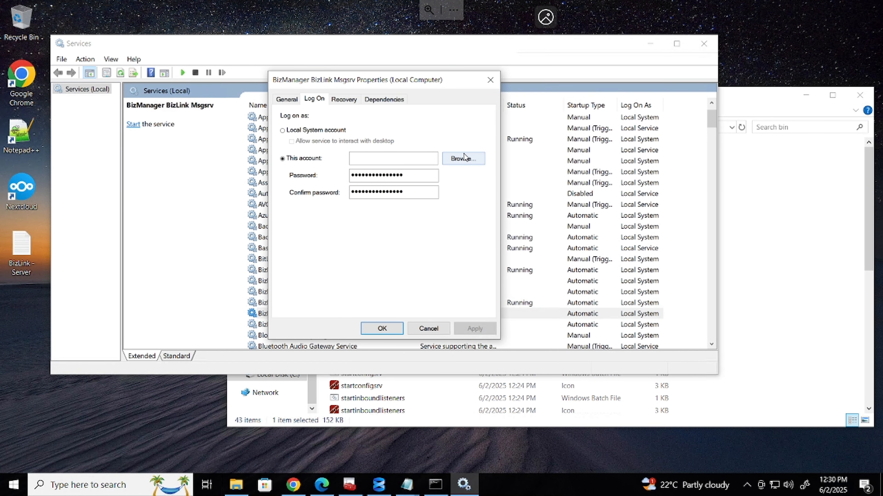
{"action": "left_click", "coordinate": [301, 130]}
{"action": "left_click", "coordinate": [292, 141]}
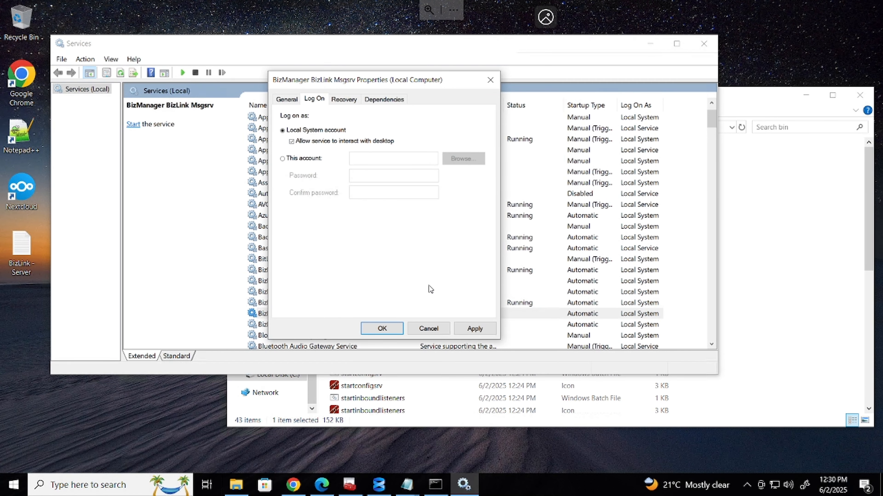
{"action": "left_click", "coordinate": [429, 328]}
After another failed start, switch Msgsrv's Log On to 'This account' and browse for a user
{"action": "right_click", "coordinate": [311, 314]}
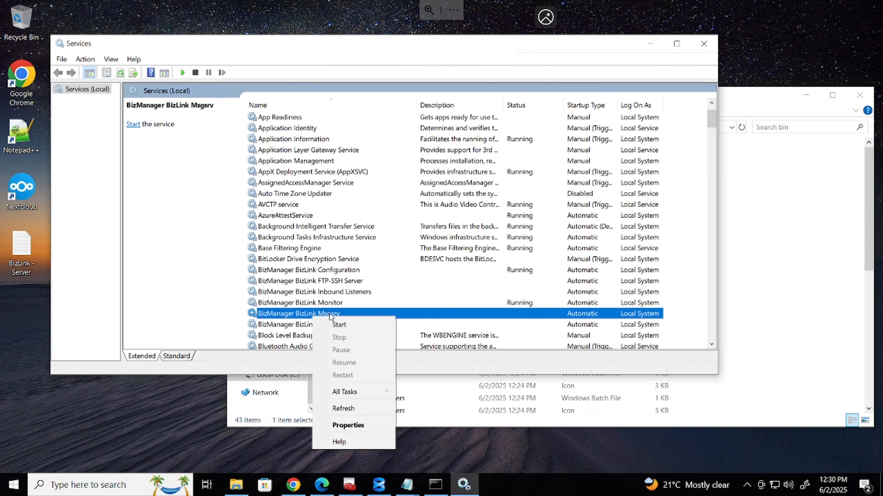
{"action": "left_click", "coordinate": [333, 322]}
{"action": "left_click", "coordinate": [525, 330]}
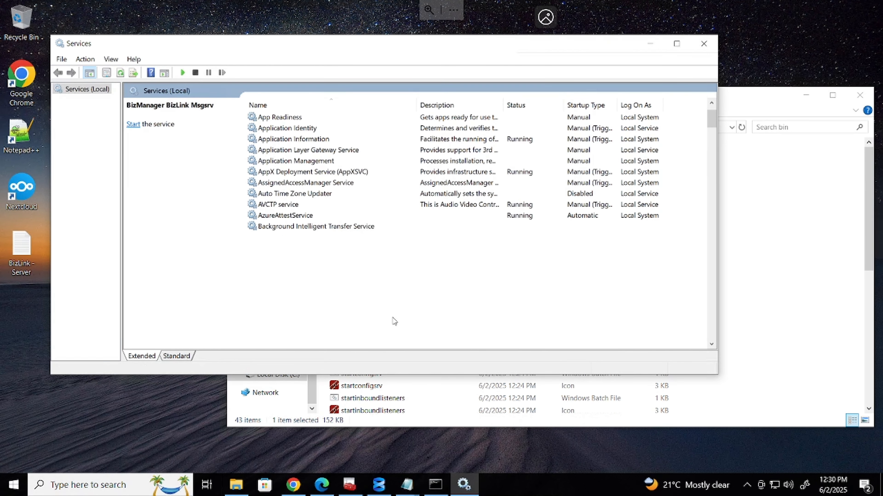
{"action": "right_click", "coordinate": [336, 314]}
{"action": "left_click", "coordinate": [390, 421]}
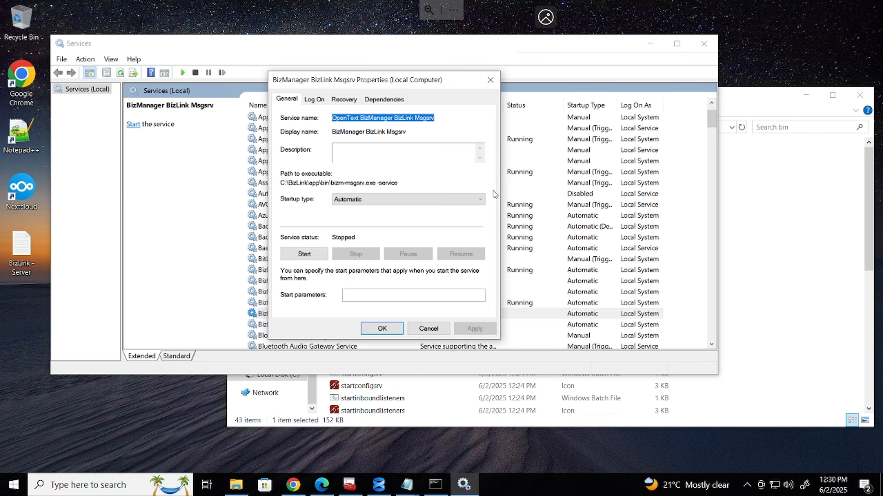
{"action": "left_click", "coordinate": [313, 100]}
{"action": "left_click", "coordinate": [305, 167]}
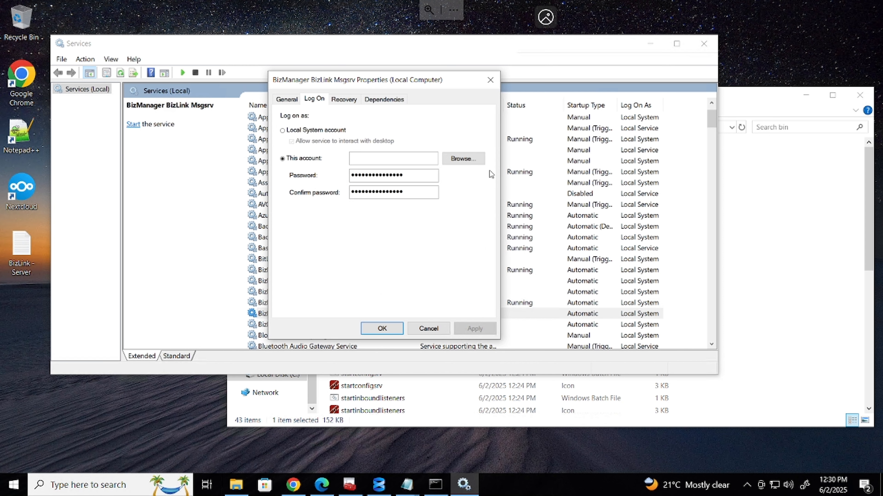
{"action": "left_click", "coordinate": [459, 159]}
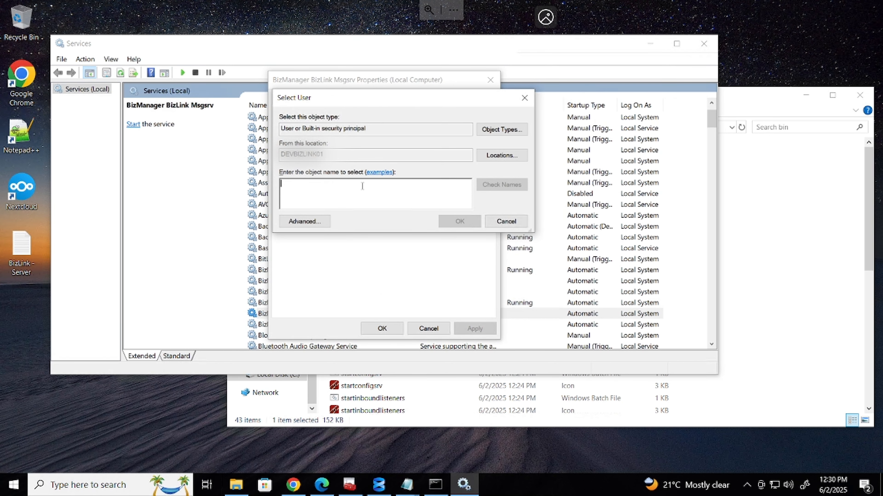
Enter and verify the local user account name for Msgsrv to log on as
{"action": "type", "text": "wi"}
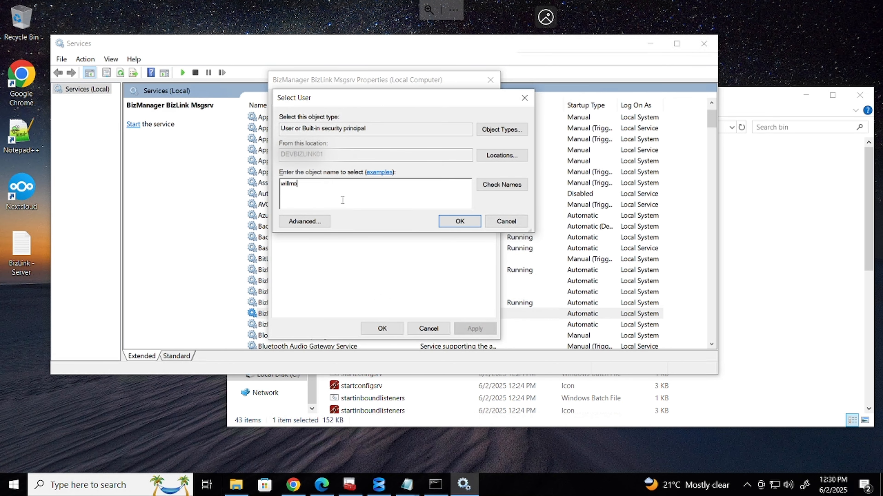
{"action": "type", "text": "lmo"}
{"action": "left_click", "coordinate": [487, 184]}
{"action": "left_click", "coordinate": [460, 223]}
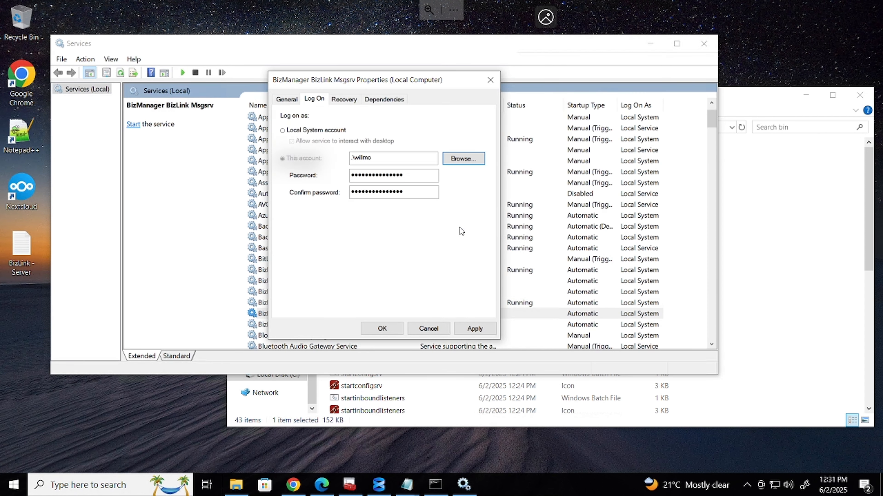
{"action": "left_click", "coordinate": [466, 329]}
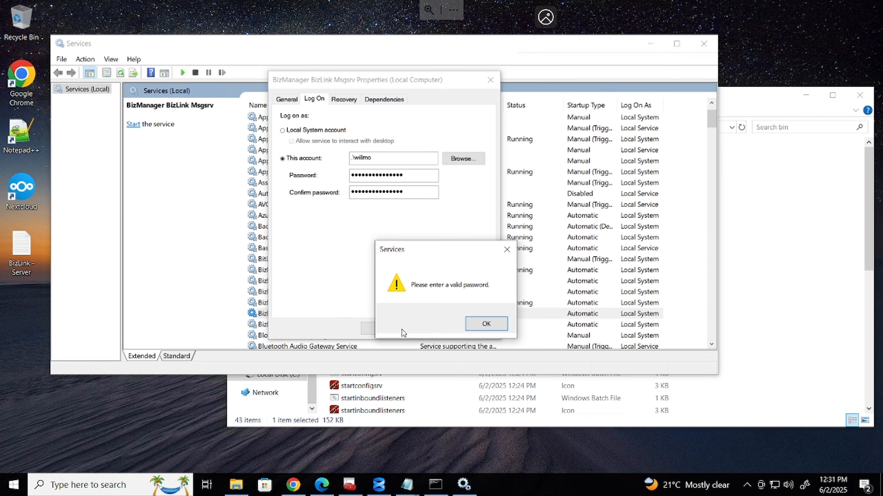
{"action": "left_click", "coordinate": [481, 329]}
Enter and confirm the account password, apply it, and acknowledge the Log On As A Service right
{"action": "type", "text": "•"}
{"action": "key", "text": "BackSpace"}
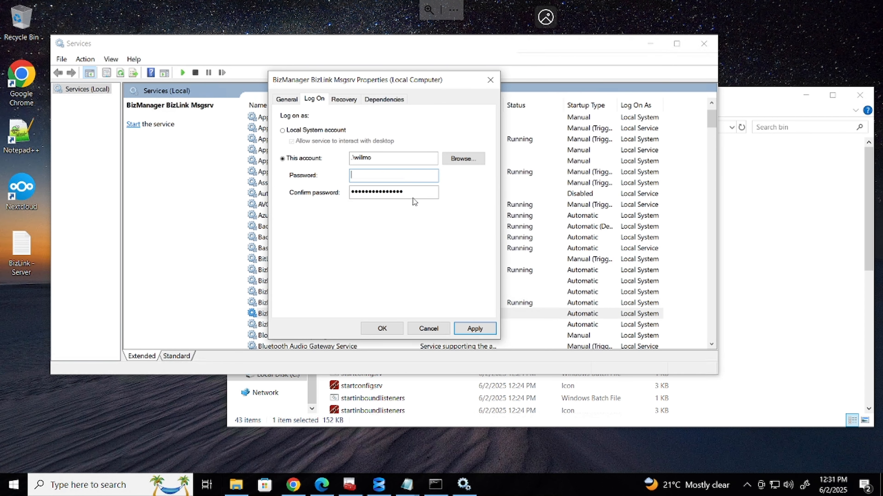
{"action": "type", "text": "•••••••••••"}
{"action": "key", "text": "BackSpace"}
{"action": "key", "text": "BackSpace"}
{"action": "key", "text": "BackSpace"}
{"action": "key", "text": "BackSpace"}
{"action": "key", "text": "BackSpace"}
{"action": "key", "text": "BackSpace"}
{"action": "key", "text": "BackSpace"}
{"action": "key", "text": "BackSpace"}
{"action": "key", "text": "BackSpace"}
{"action": "key", "text": "BackSpace"}
{"action": "key", "text": "BackSpace"}
{"action": "type", "text": "•••••••••••"}
{"action": "key", "text": "Tab"}
{"action": "type", "text": "•••••••••"}
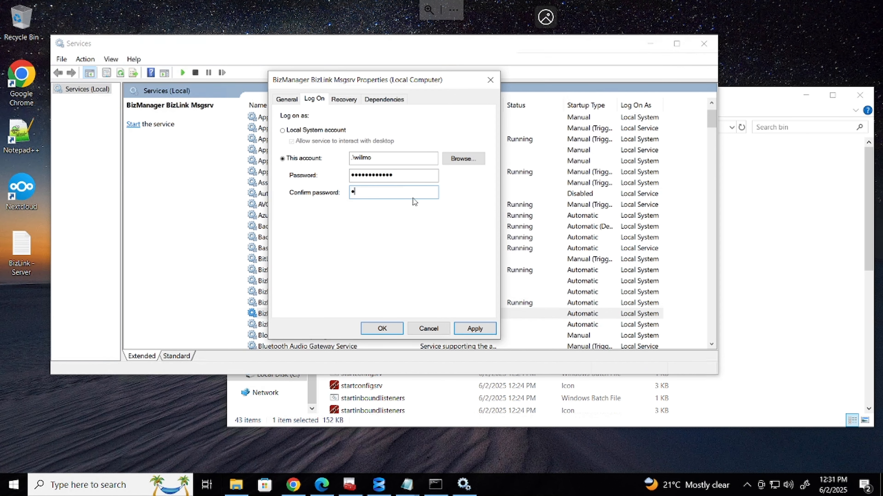
{"action": "type", "text": "••••"}
{"action": "left_click", "coordinate": [475, 327]}
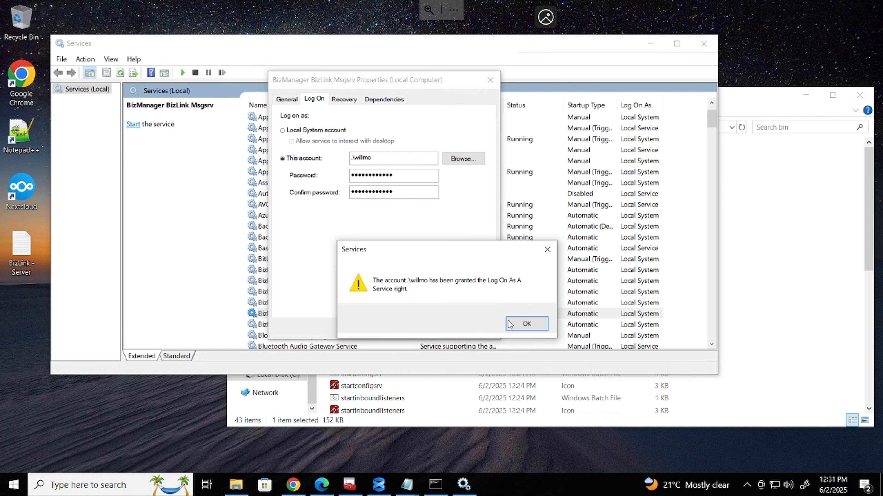
{"action": "left_click", "coordinate": [526, 324]}
Start BizManager BizLink Msgsrv again; it fails with Error 1067
{"action": "left_click", "coordinate": [329, 314]}
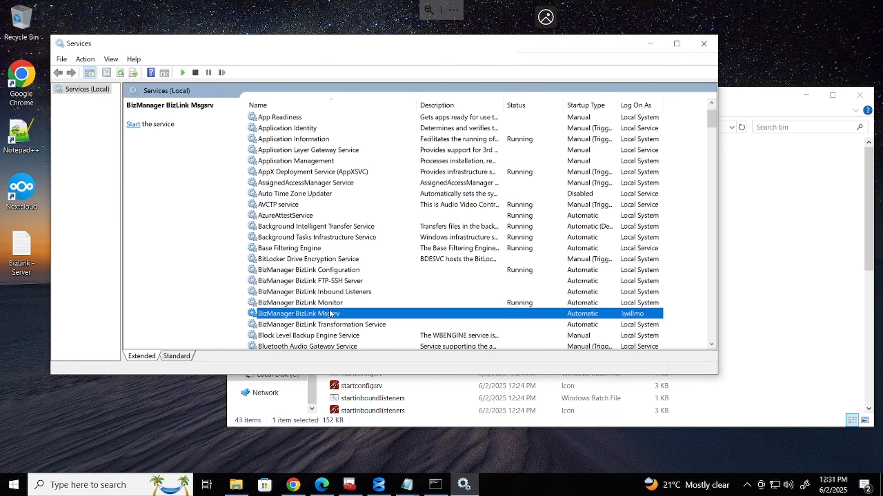
{"action": "right_click", "coordinate": [321, 314]}
{"action": "left_click", "coordinate": [342, 319]}
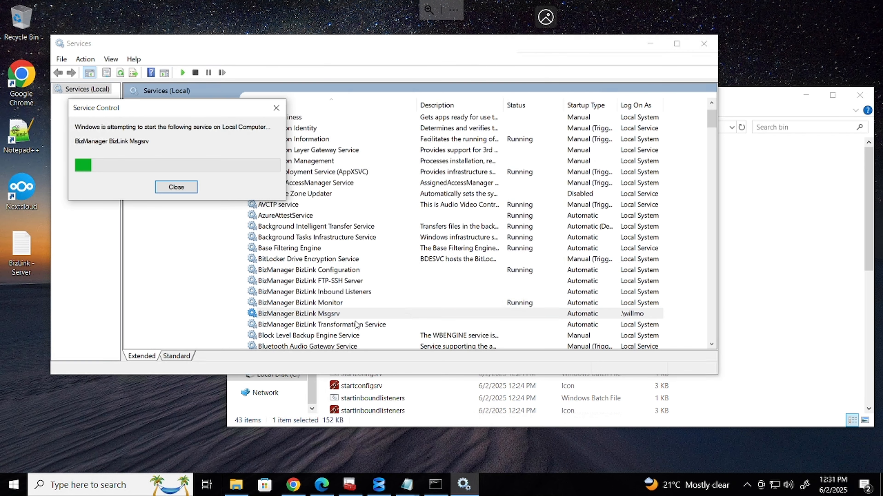
{"action": "key", "text": "Return"}
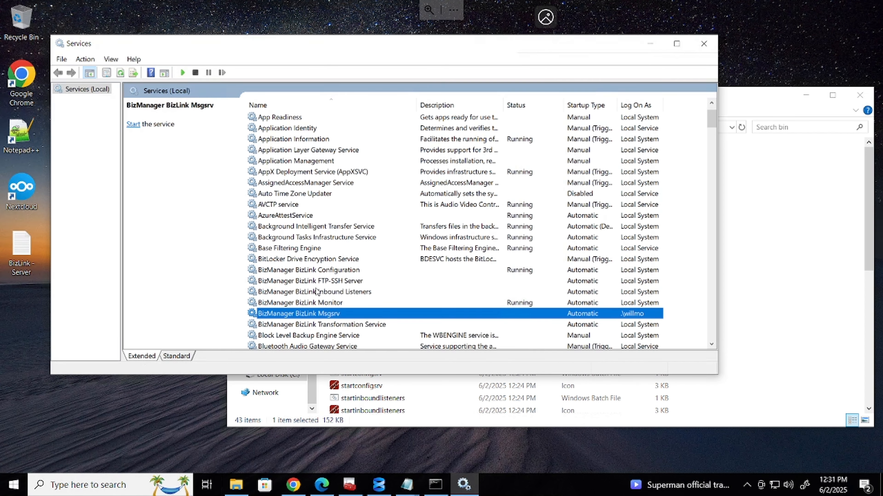
Start the BizLink Inbound Listeners and FTP-SSH Server services
{"action": "left_click", "coordinate": [309, 292]}
{"action": "right_click", "coordinate": [310, 291]}
{"action": "left_click", "coordinate": [326, 298]}
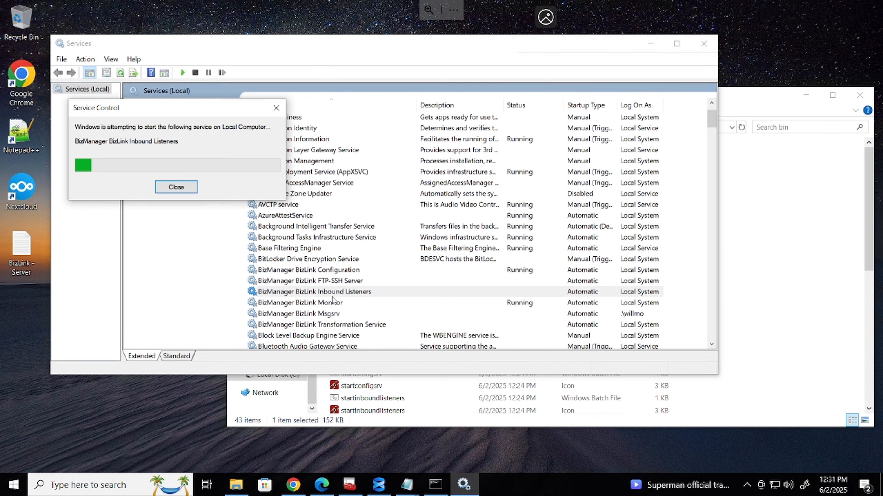
{"action": "right_click", "coordinate": [319, 279]}
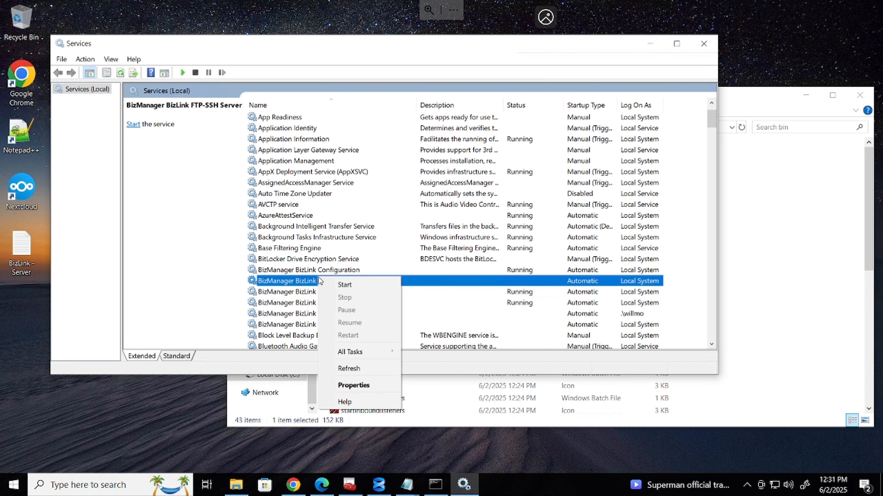
{"action": "left_click", "coordinate": [349, 284]}
Try to start the Transformation Service, dismiss its Error 1067, then start Msgsrv again
{"action": "left_click", "coordinate": [353, 324]}
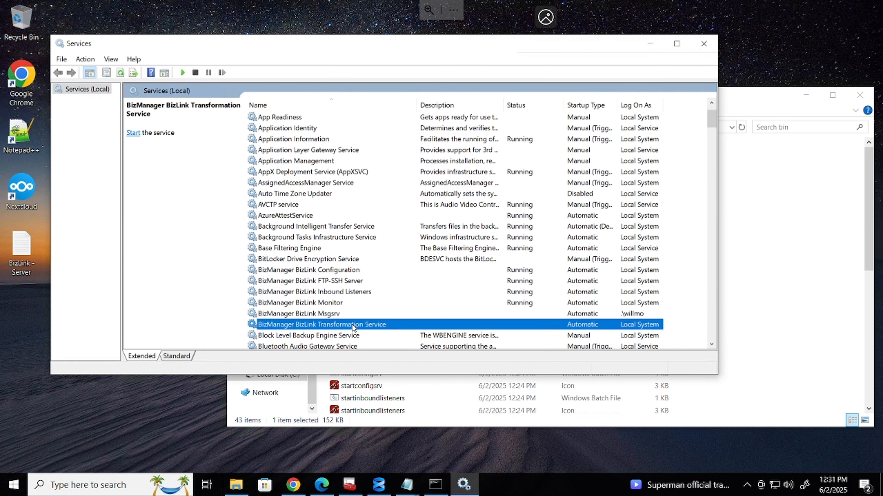
{"action": "right_click", "coordinate": [352, 325]}
{"action": "left_click", "coordinate": [379, 332]}
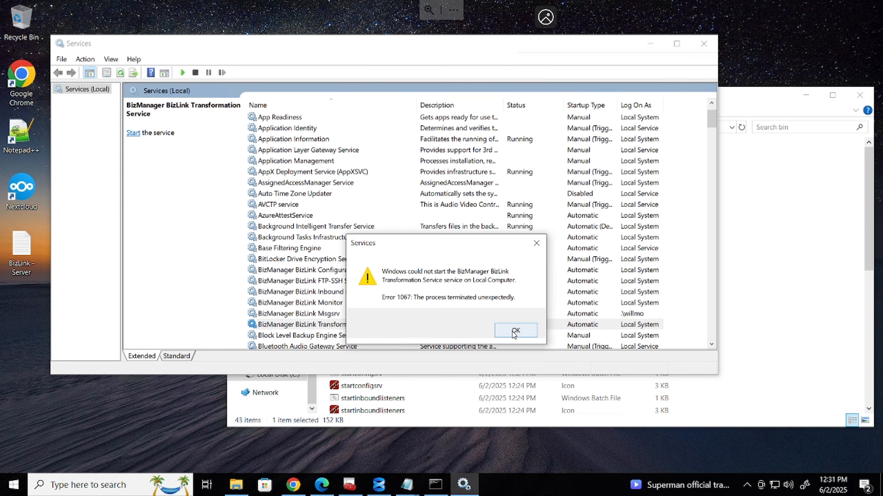
{"action": "left_click", "coordinate": [514, 330]}
{"action": "right_click", "coordinate": [339, 316]}
{"action": "left_click", "coordinate": [370, 326]}
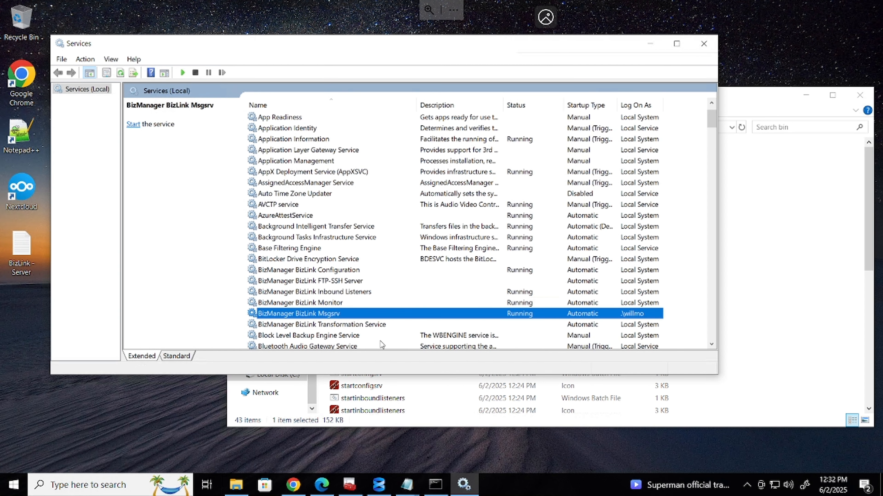
Retry starting the Transformation Service and dismiss the repeated Error 1067
{"action": "left_click", "coordinate": [352, 281]}
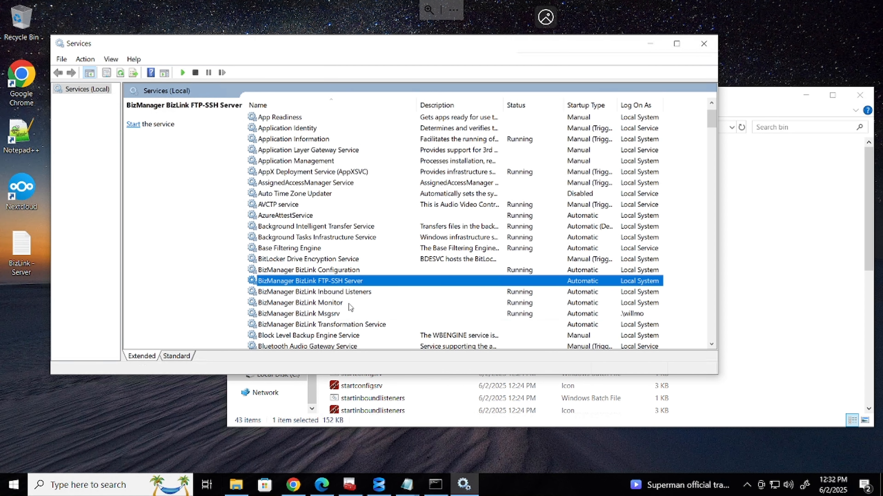
{"action": "right_click", "coordinate": [353, 325]}
{"action": "left_click", "coordinate": [377, 332]}
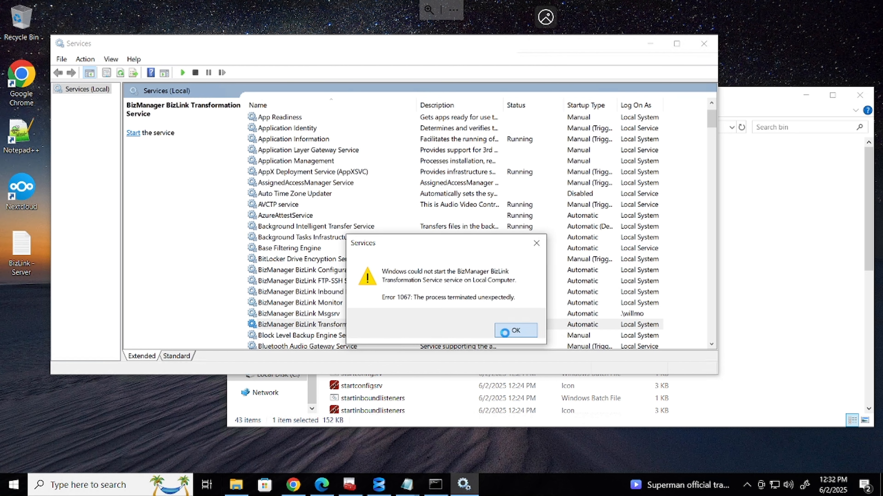
{"action": "left_click", "coordinate": [504, 332]}
{"action": "left_click", "coordinate": [506, 314]}
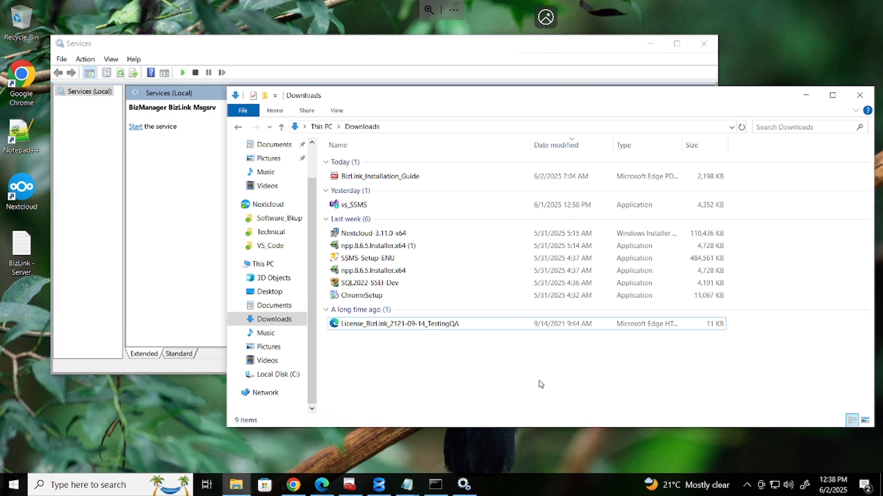
Minimize Services and navigate File Explorer to C:\BizLink\app\logs
{"action": "left_click", "coordinate": [152, 226]}
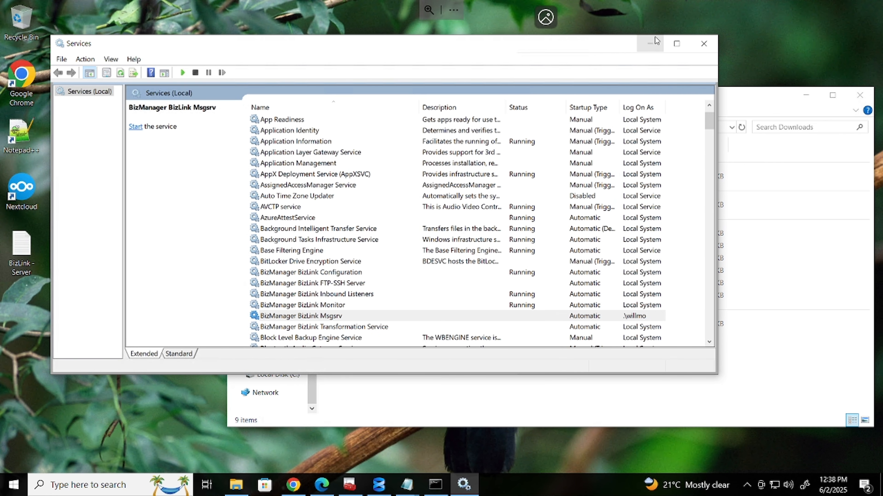
{"action": "left_click", "coordinate": [649, 43]}
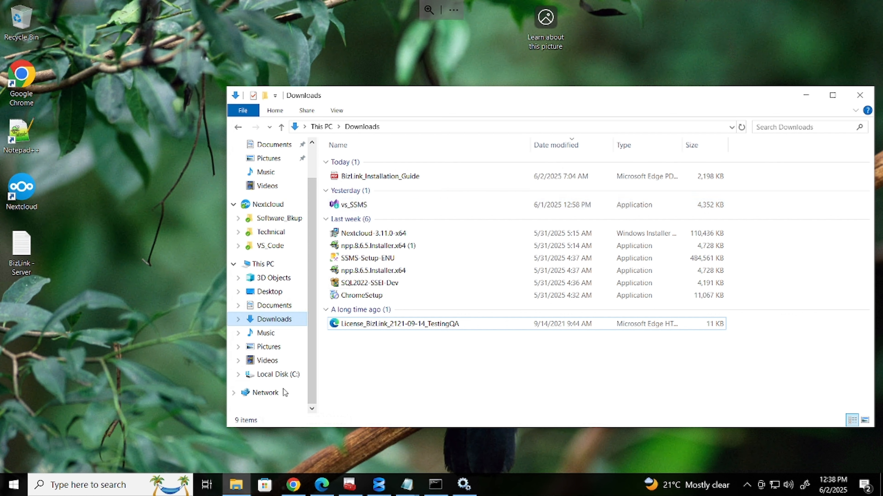
{"action": "left_click", "coordinate": [278, 375]}
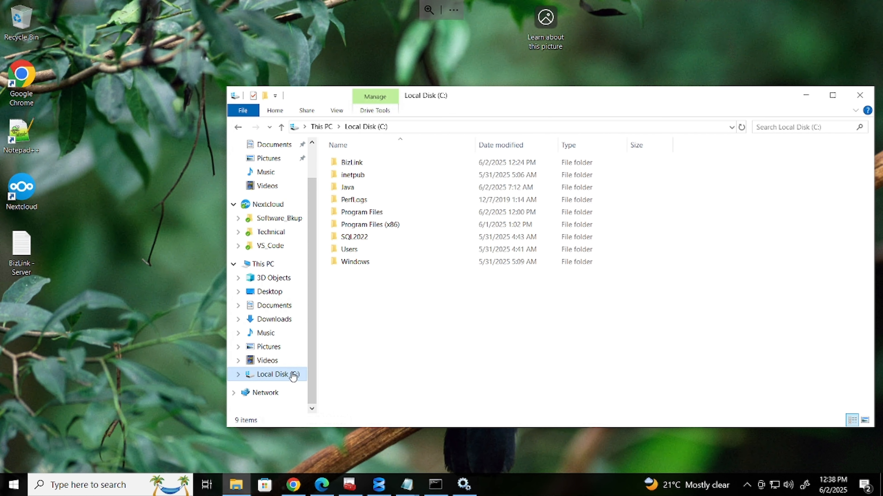
{"action": "double_click", "coordinate": [364, 161]}
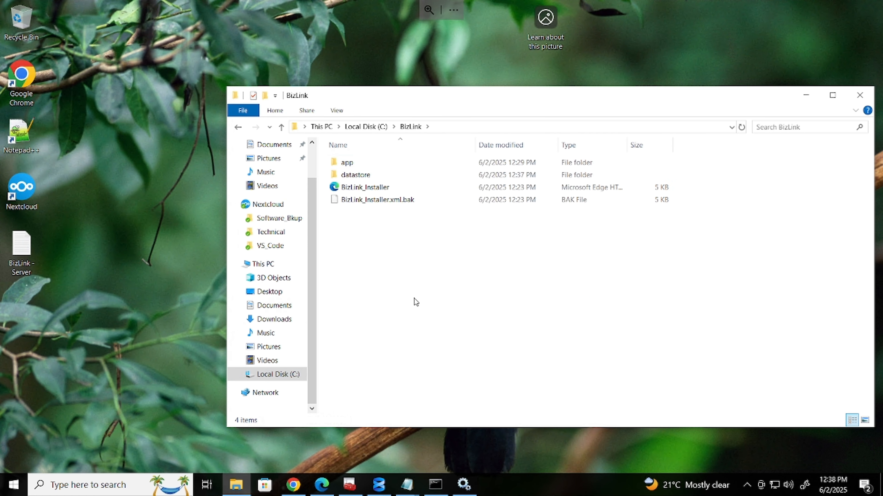
{"action": "left_click", "coordinate": [351, 168]}
{"action": "double_click", "coordinate": [350, 168]}
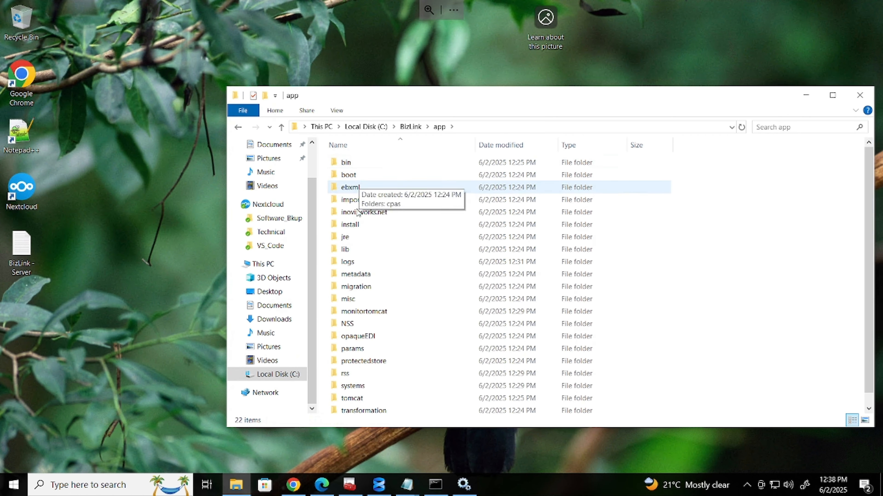
{"action": "left_click", "coordinate": [349, 261]}
{"action": "double_click", "coordinate": [350, 261]}
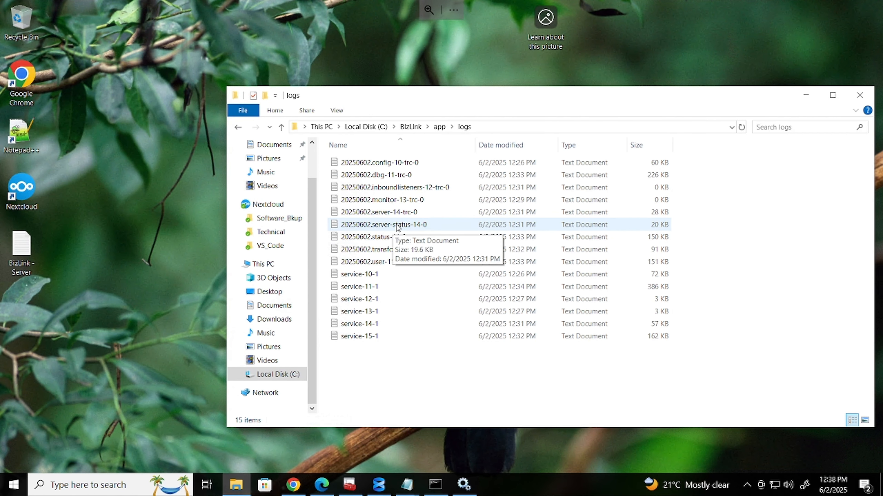
Open the 20250602.server-status-14-0 log in Notepad, scroll through it, and close it
{"action": "double_click", "coordinate": [403, 226]}
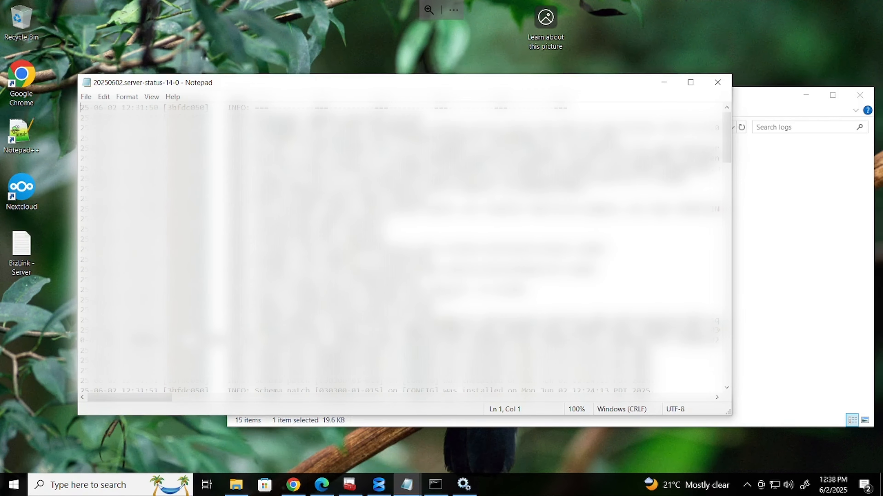
{"action": "scroll", "coordinate": [403, 247], "scroll_direction": "down", "scroll_amount": 20}
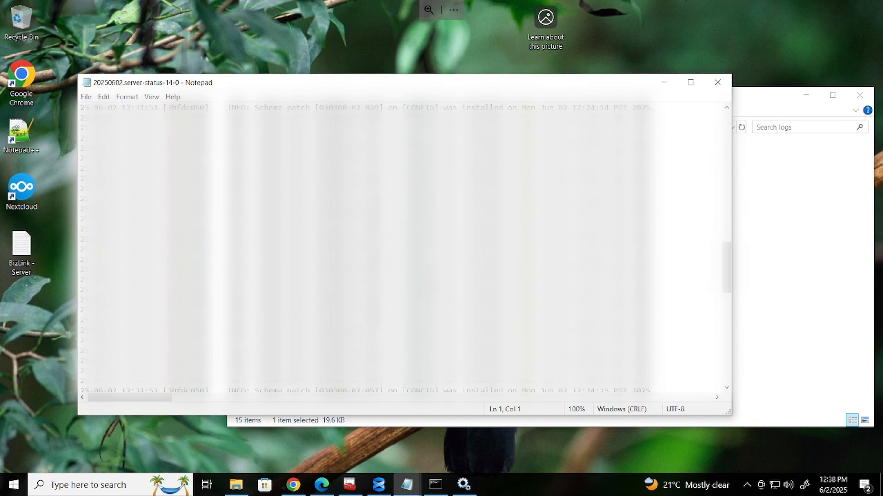
{"action": "scroll", "coordinate": [403, 247], "scroll_direction": "up", "scroll_amount": 20}
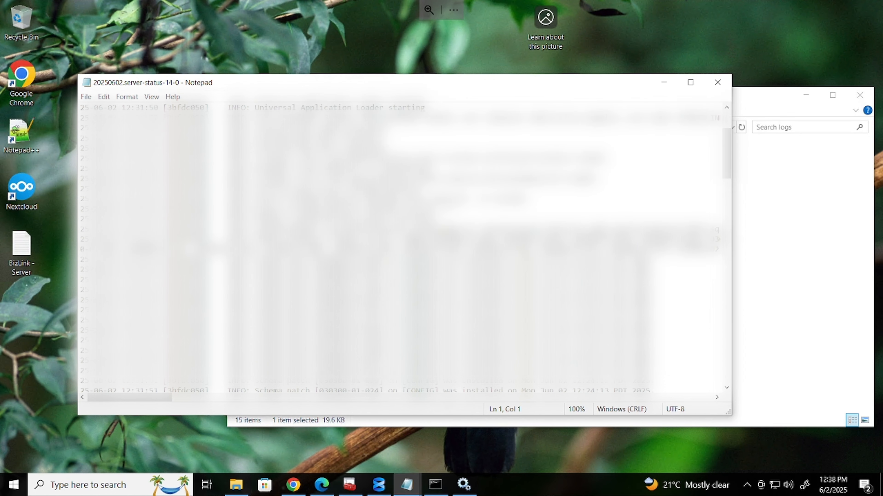
{"action": "scroll", "coordinate": [404, 248], "scroll_direction": "down", "scroll_amount": 1}
{"action": "scroll", "coordinate": [403, 247], "scroll_direction": "down", "scroll_amount": 20}
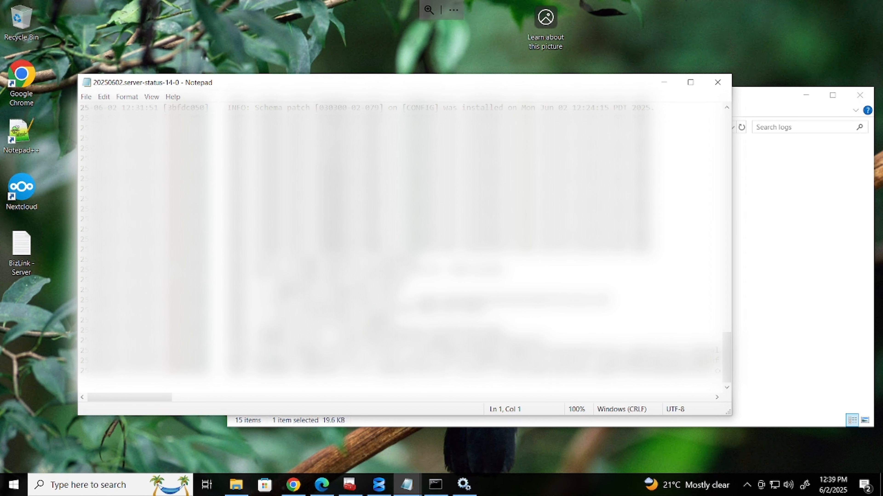
{"action": "scroll", "coordinate": [403, 247], "scroll_direction": "up", "scroll_amount": 20}
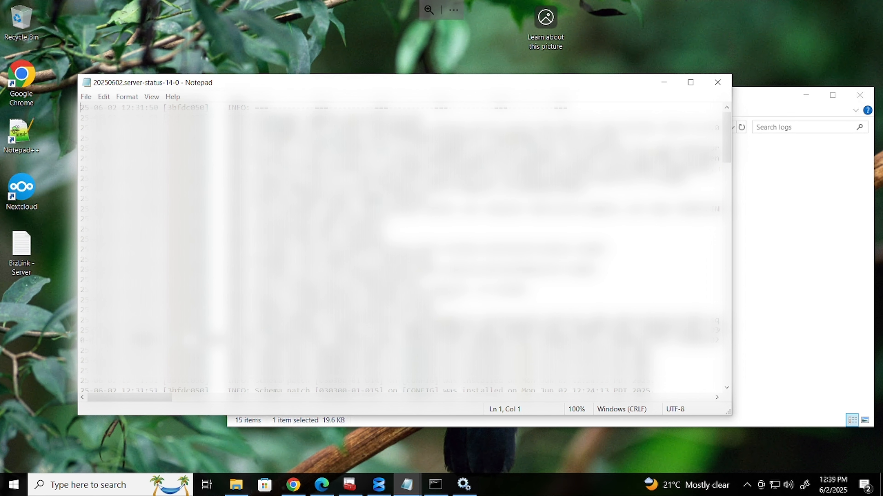
{"action": "left_click", "coordinate": [717, 82]}
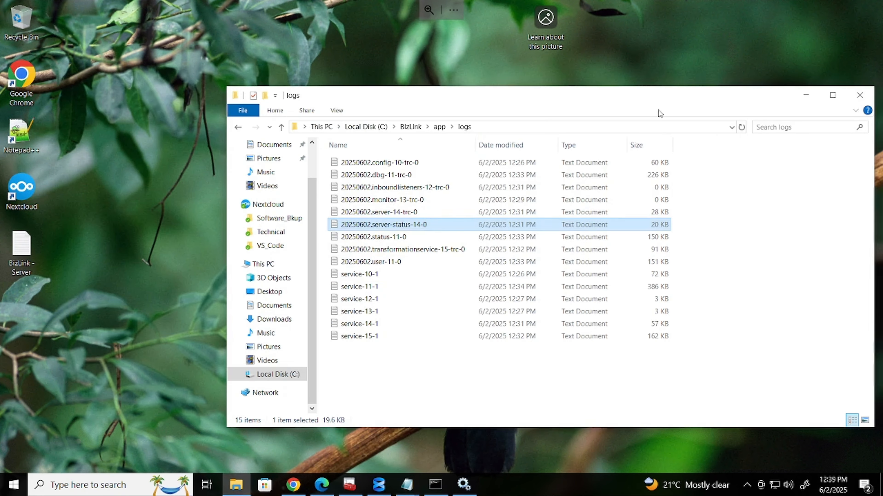
Open the 20250602.server-14-trc-0 log, highlight the FATAL LicenseChecker error, then close it
{"action": "double_click", "coordinate": [404, 217]}
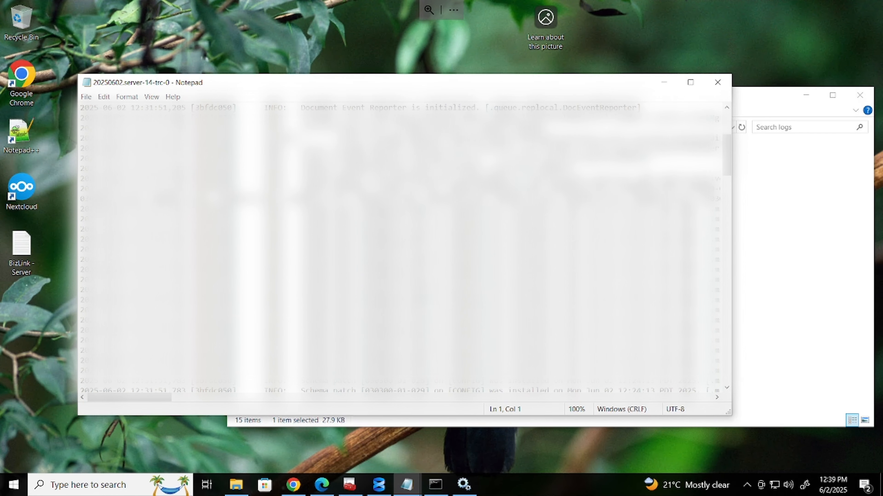
{"action": "scroll", "coordinate": [403, 248], "scroll_direction": "down", "scroll_amount": 10}
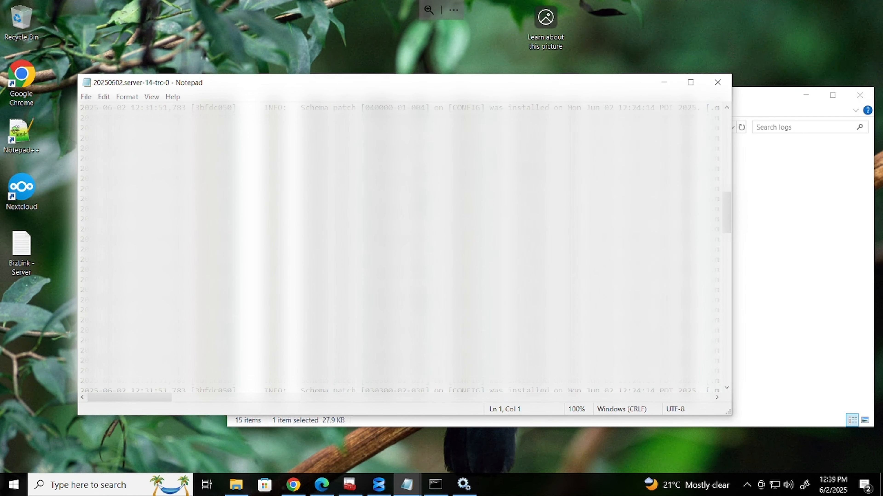
{"action": "scroll", "coordinate": [403, 249], "scroll_direction": "down", "scroll_amount": 15}
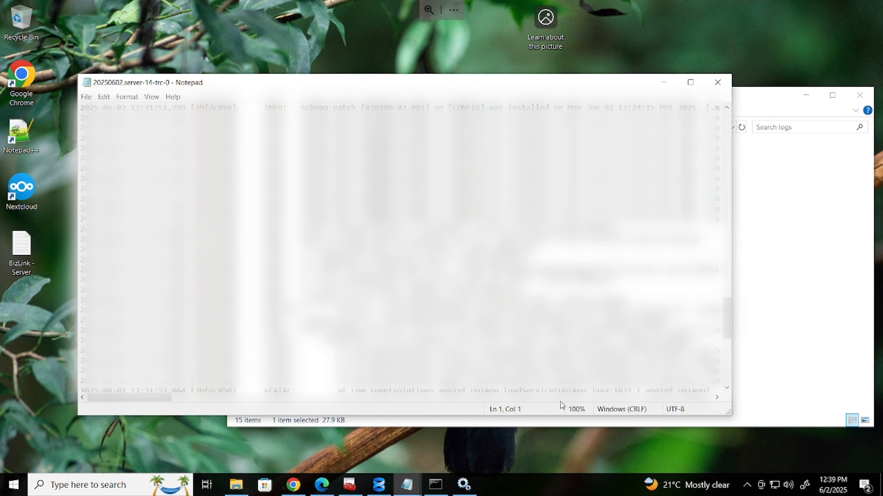
{"action": "left_click_drag", "start_coordinate": [434, 361], "coordinate": [549, 361]}
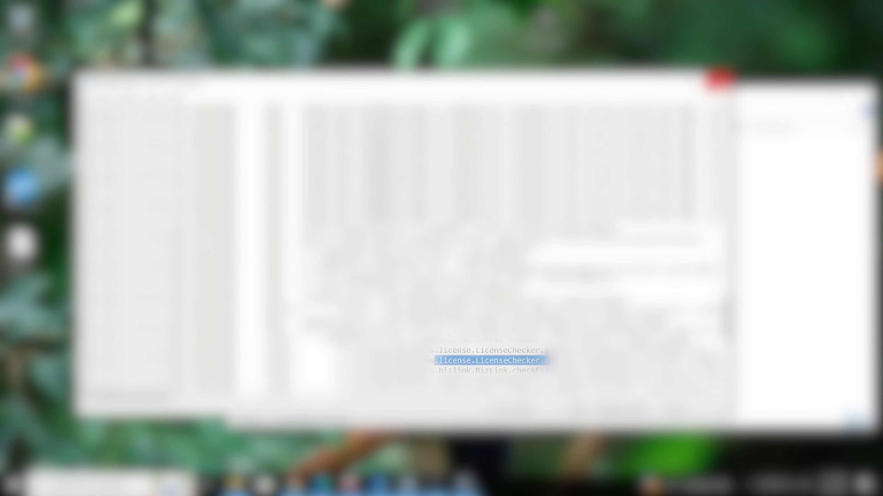
{"action": "left_click", "coordinate": [718, 79]}
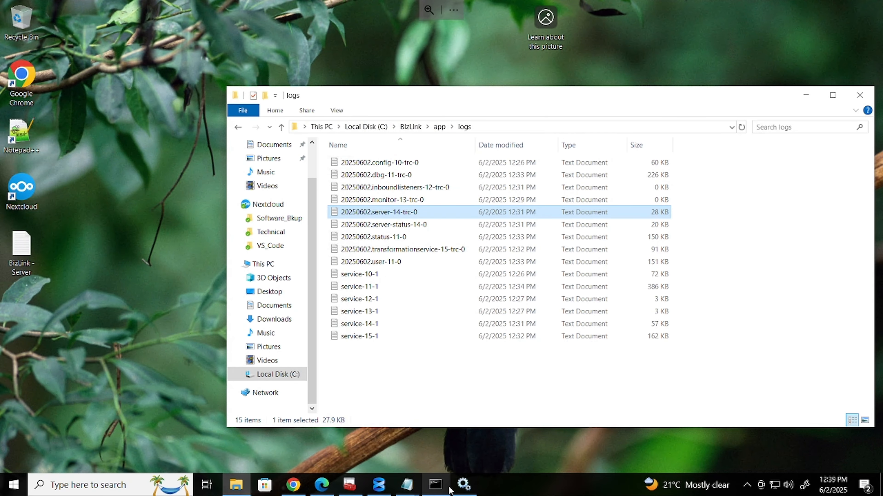
{"action": "left_click", "coordinate": [463, 485]}
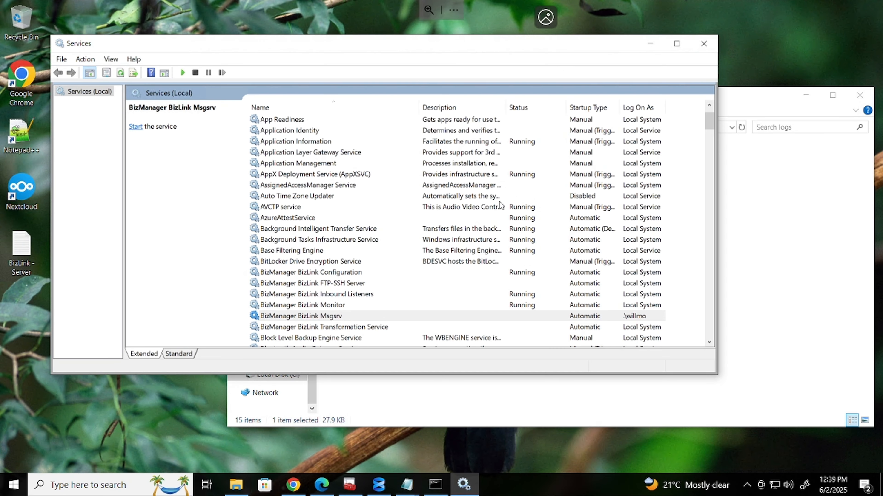
{"action": "left_click", "coordinate": [342, 283]}
{"action": "left_click", "coordinate": [369, 294]}
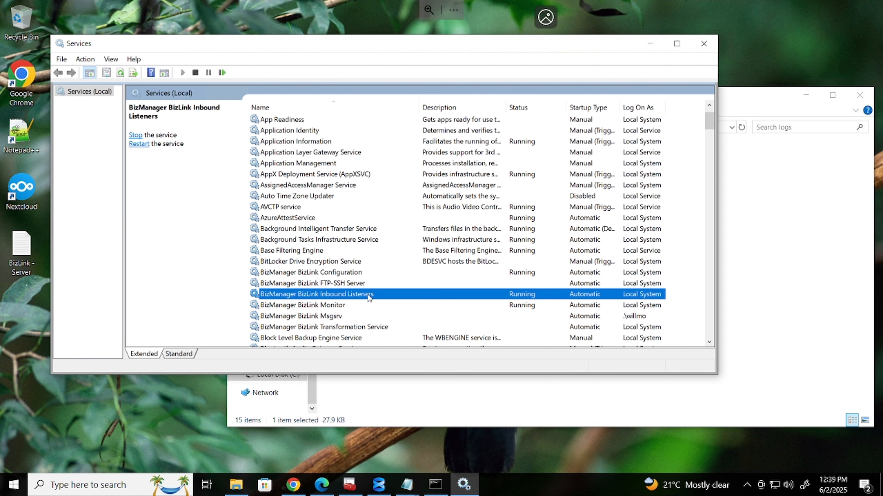
{"action": "left_click", "coordinate": [354, 271]}
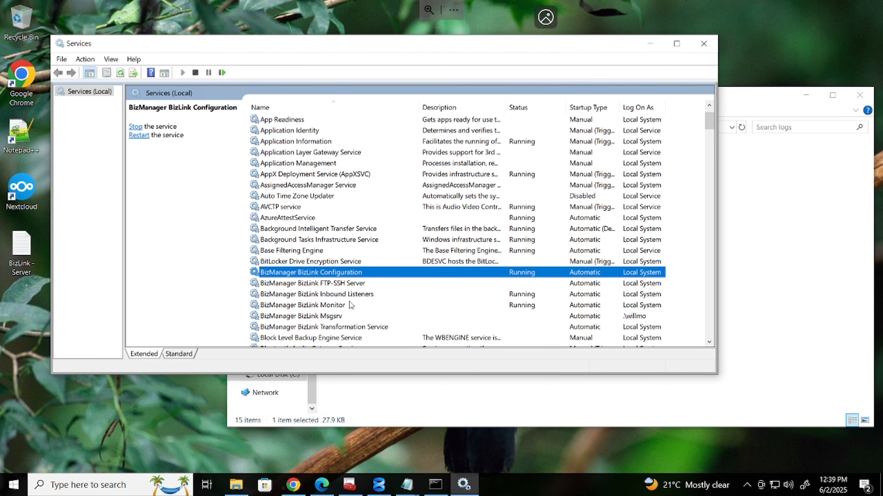
{"action": "left_click", "coordinate": [356, 295]}
{"action": "left_click", "coordinate": [341, 306]}
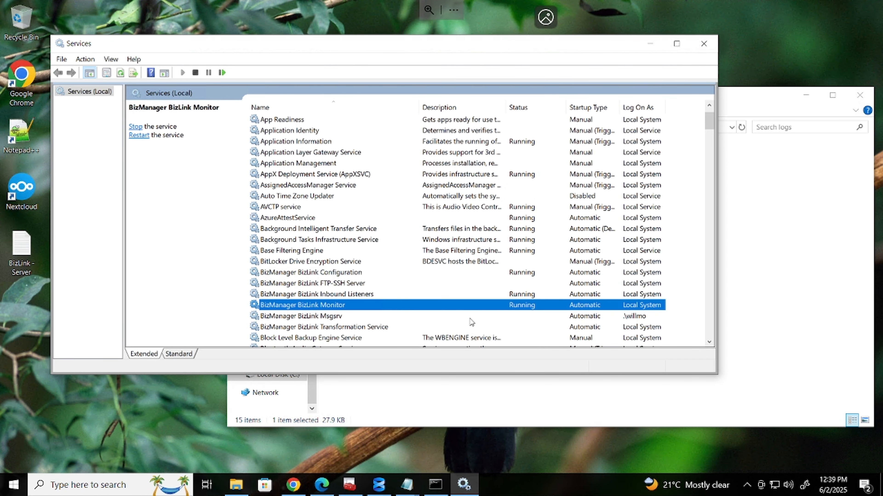
{"action": "left_click", "coordinate": [359, 294]}
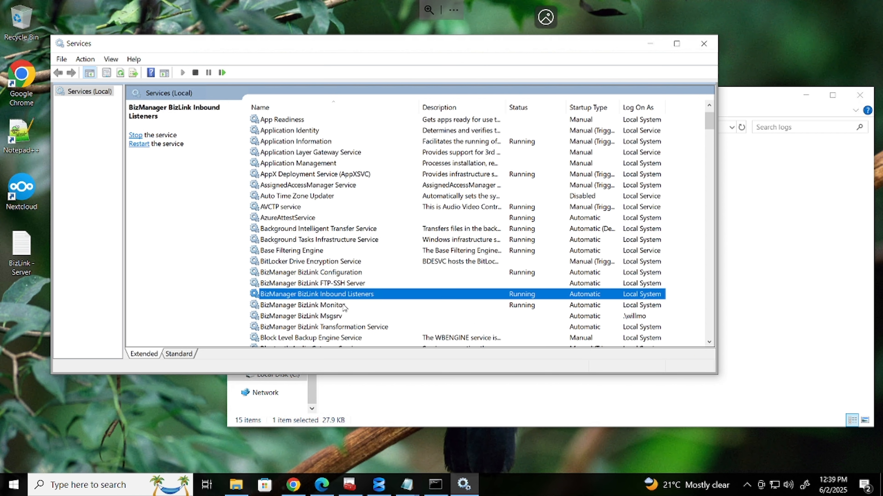
{"action": "left_click", "coordinate": [343, 306]}
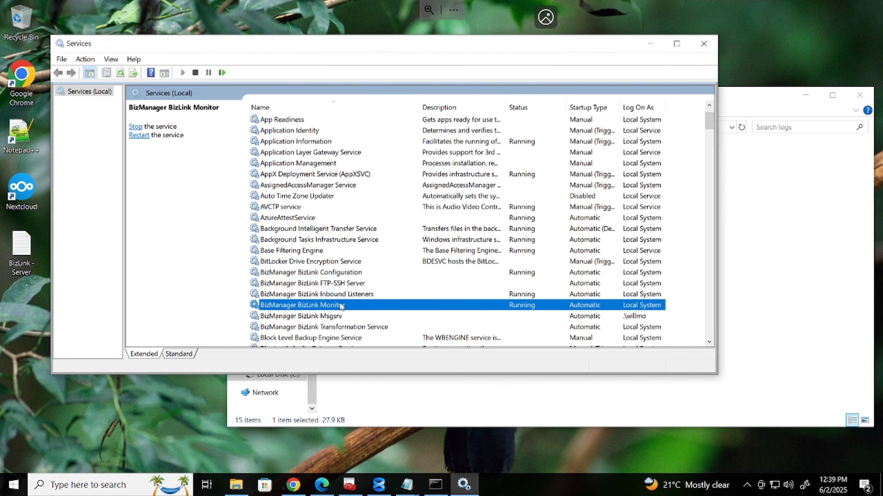
{"action": "left_click", "coordinate": [325, 273]}
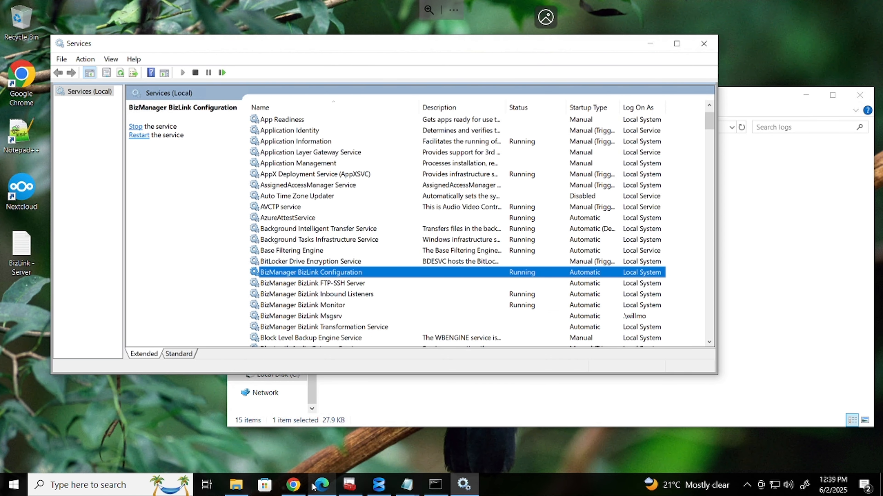
Switch to the BizManager console and highlight the not-licensed warning and Unlicensed status
{"action": "mouse_move", "coordinate": [293, 485]}
{"action": "left_click", "coordinate": [303, 470]}
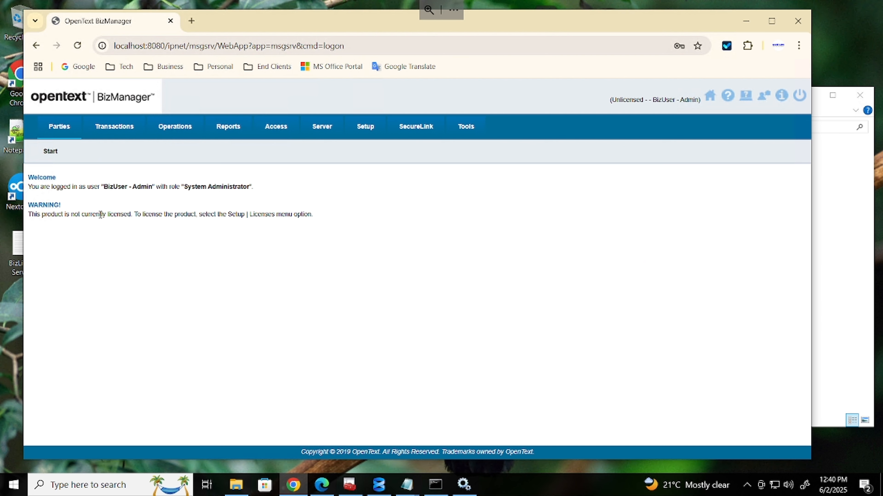
{"action": "left_click_drag", "start_coordinate": [101, 215], "coordinate": [299, 219]}
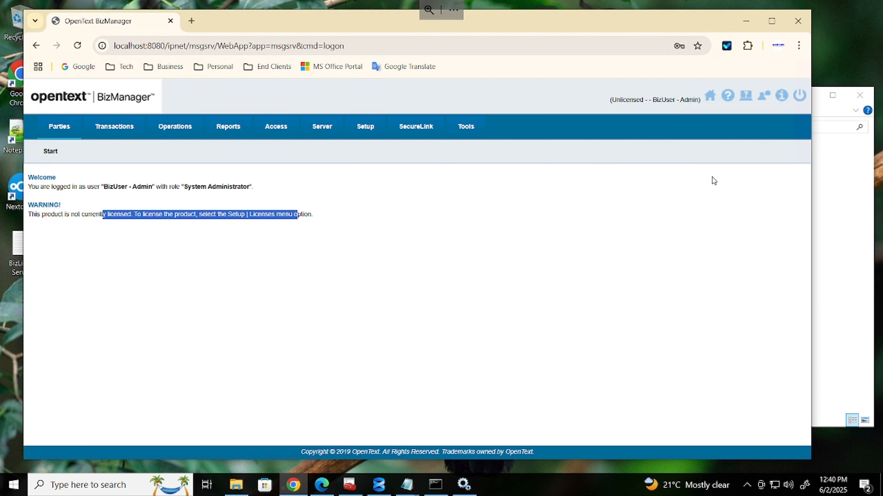
{"action": "double_click", "coordinate": [627, 98]}
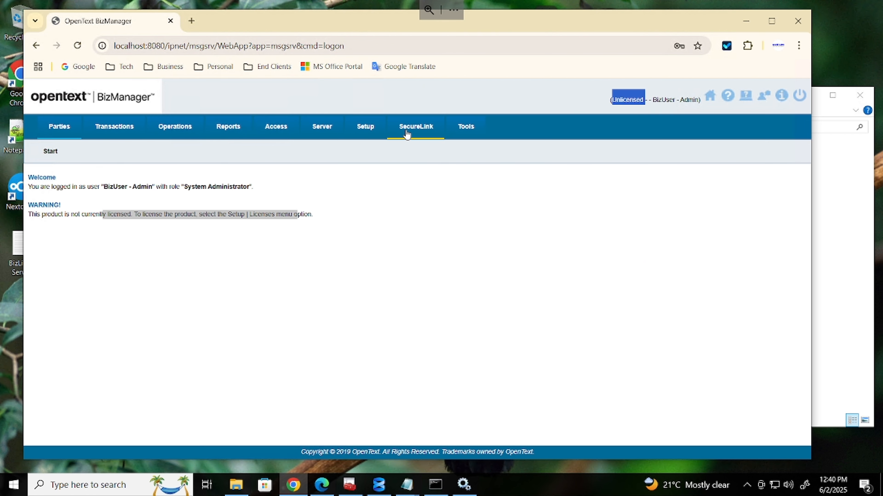
Check Server > System Monitor, then go to Setup > Licenses
{"action": "left_click", "coordinate": [331, 130]}
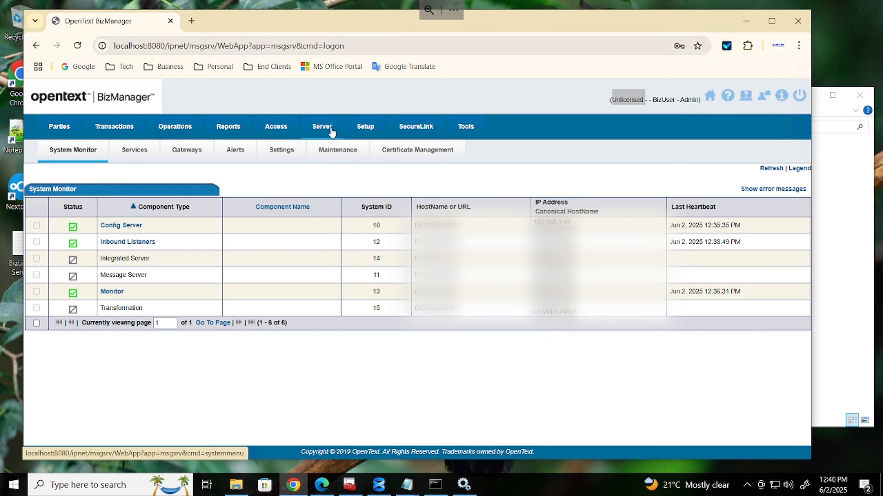
{"action": "left_click", "coordinate": [357, 131]}
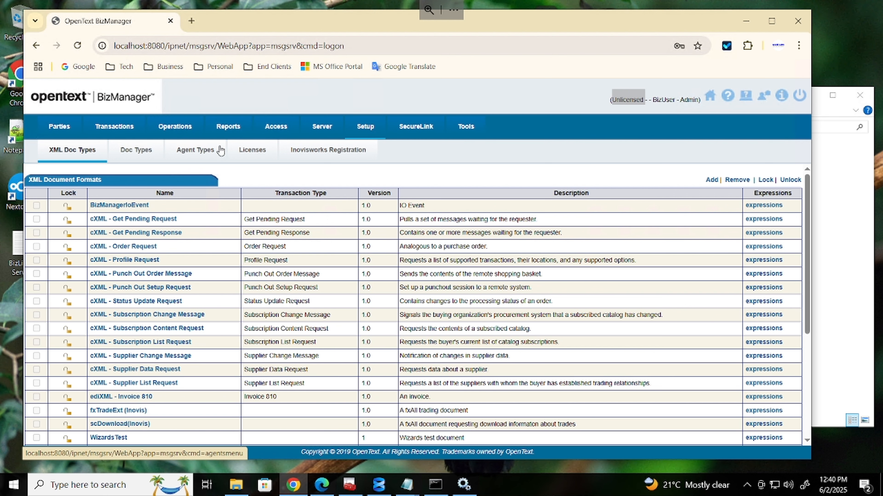
{"action": "left_click", "coordinate": [260, 155]}
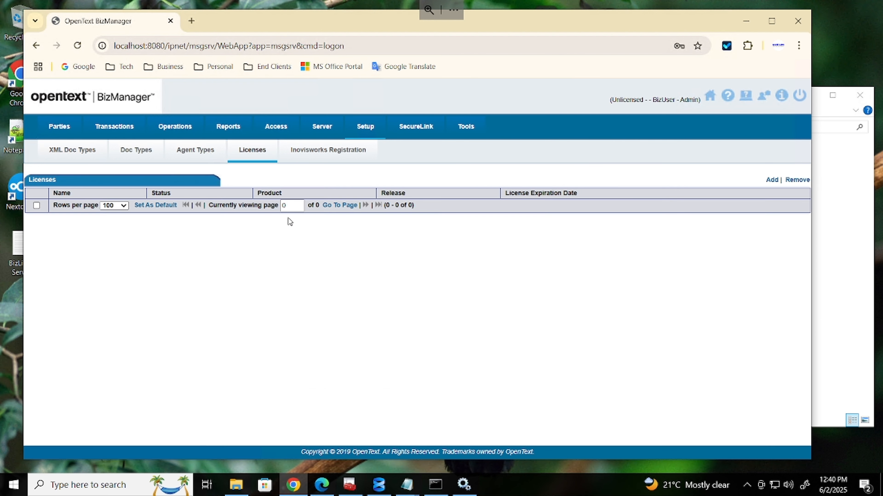
Add a new license and enter the name BizManager16-2025
{"action": "left_click", "coordinate": [771, 180]}
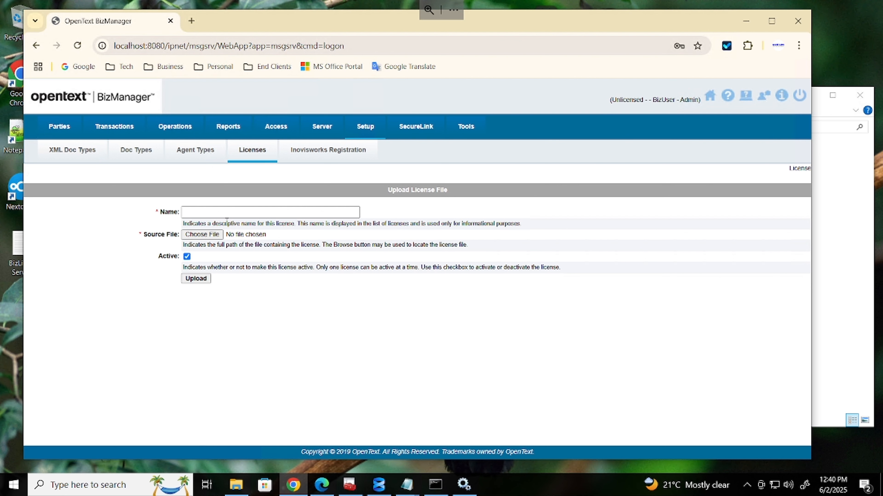
{"action": "left_click", "coordinate": [232, 212]}
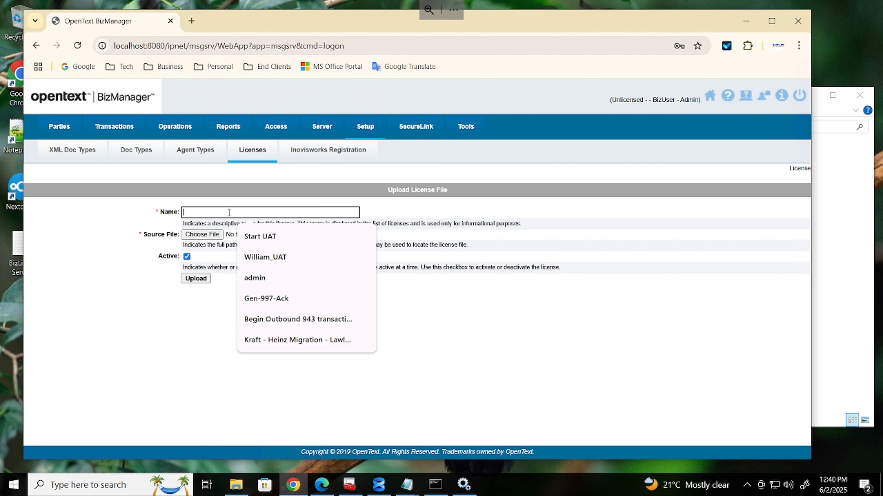
{"action": "left_click", "coordinate": [229, 212]}
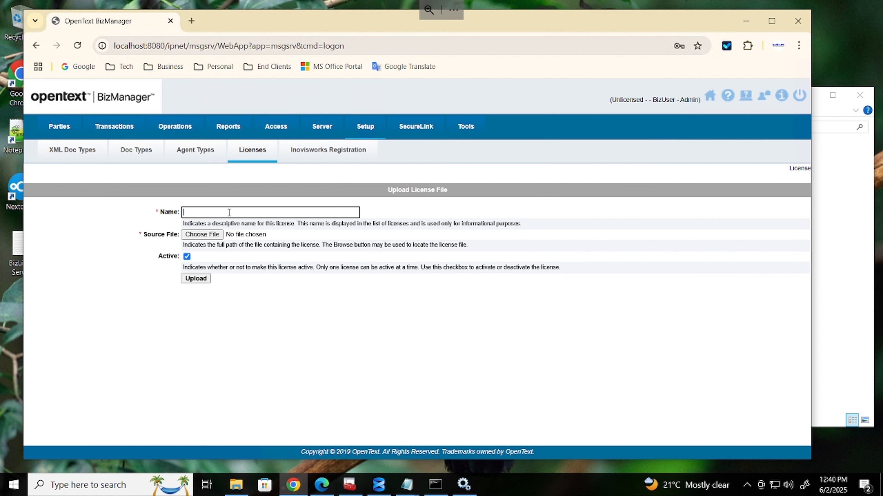
{"action": "type", "text": "Biz"}
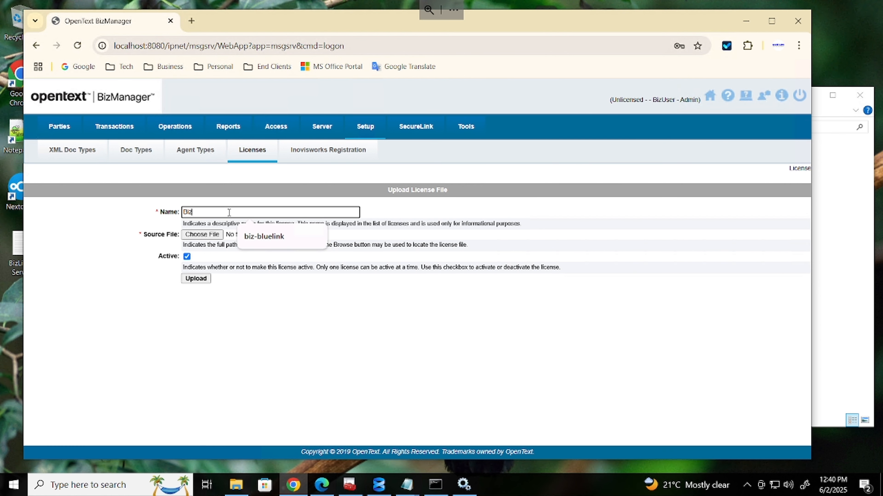
{"action": "type", "text": "Manager16-2025"}
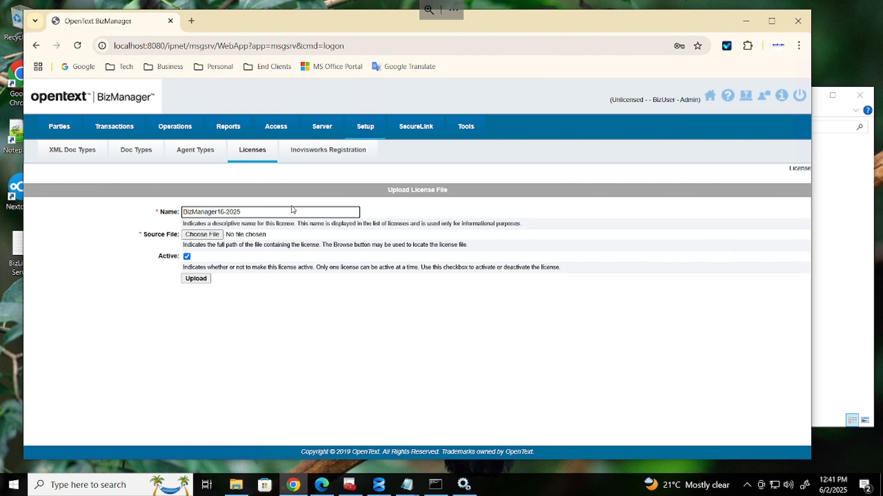
Browse the Downloads folder for the BizLink license file as the source
{"action": "left_click", "coordinate": [208, 235]}
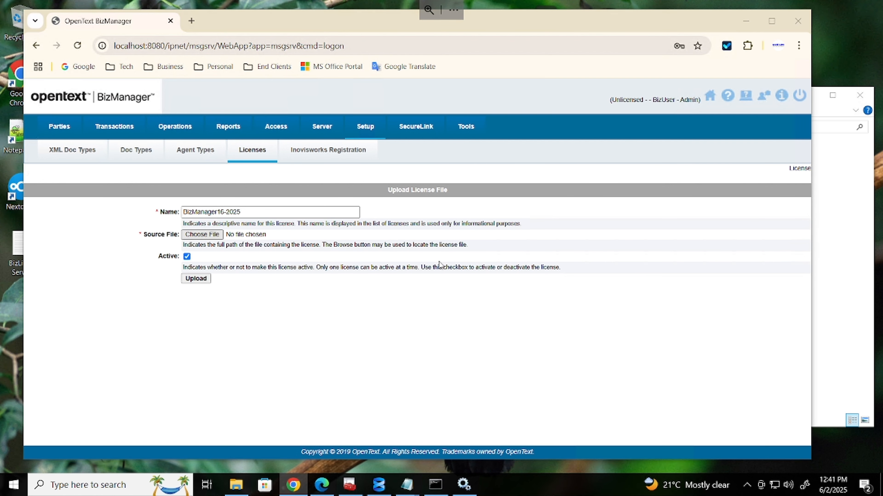
{"action": "scroll", "coordinate": [91, 183], "scroll_direction": "down", "scroll_amount": 2}
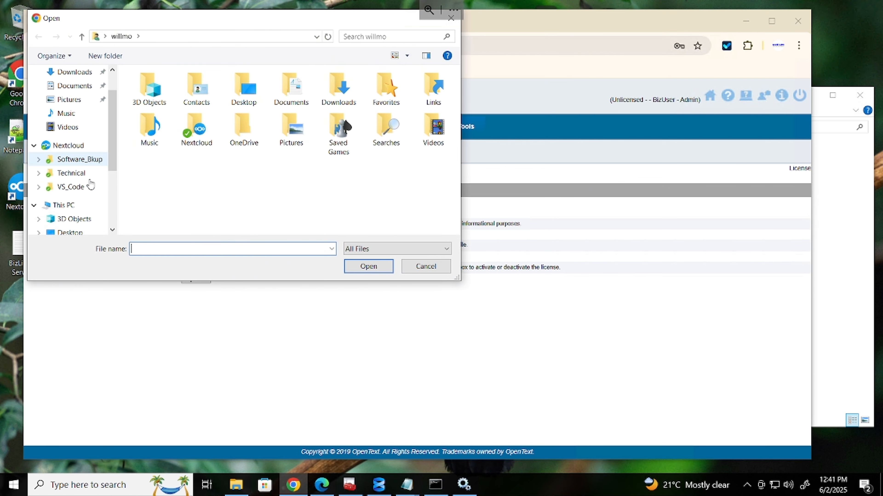
{"action": "left_click", "coordinate": [84, 219]}
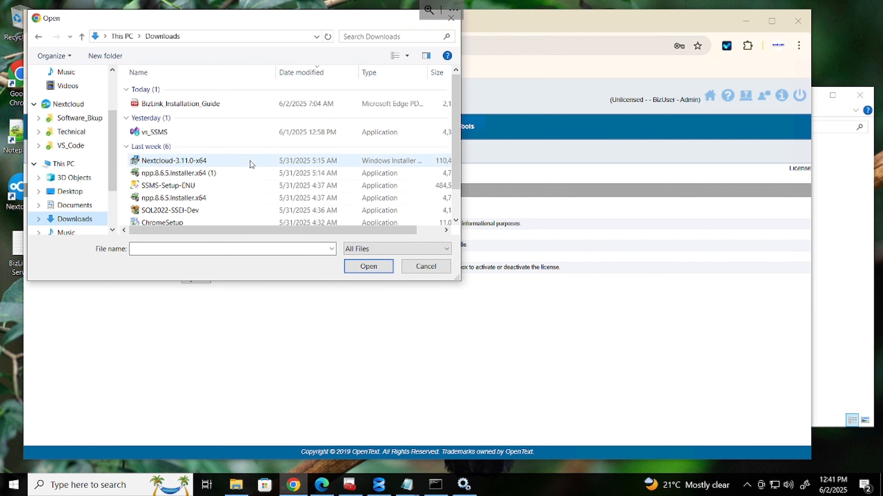
{"action": "scroll", "coordinate": [217, 112], "scroll_direction": "down", "scroll_amount": 1}
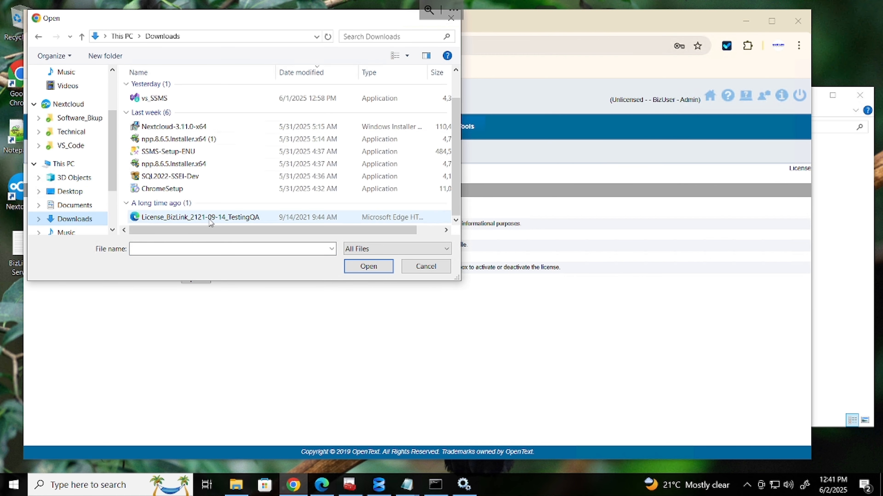
Choose the BizLink testing license file, upload it, and dismiss the invalid-name alert
{"action": "left_click", "coordinate": [194, 217]}
{"action": "left_click", "coordinate": [368, 267]}
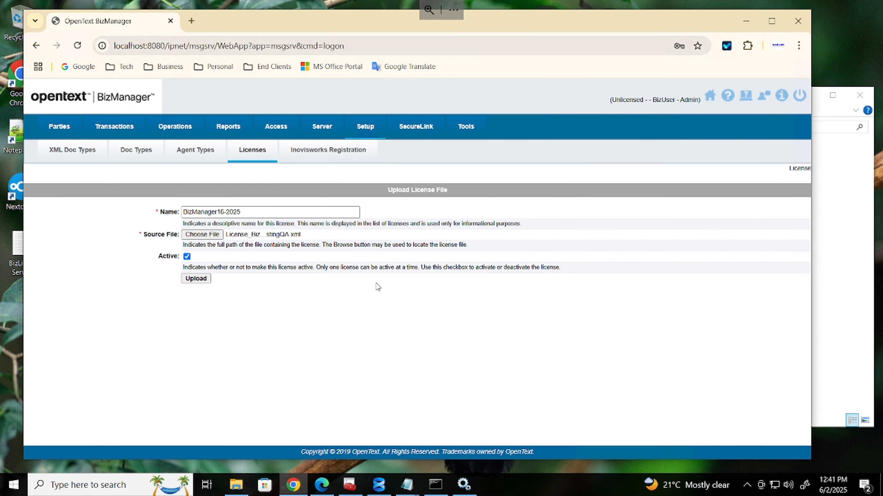
{"action": "left_click", "coordinate": [196, 279]}
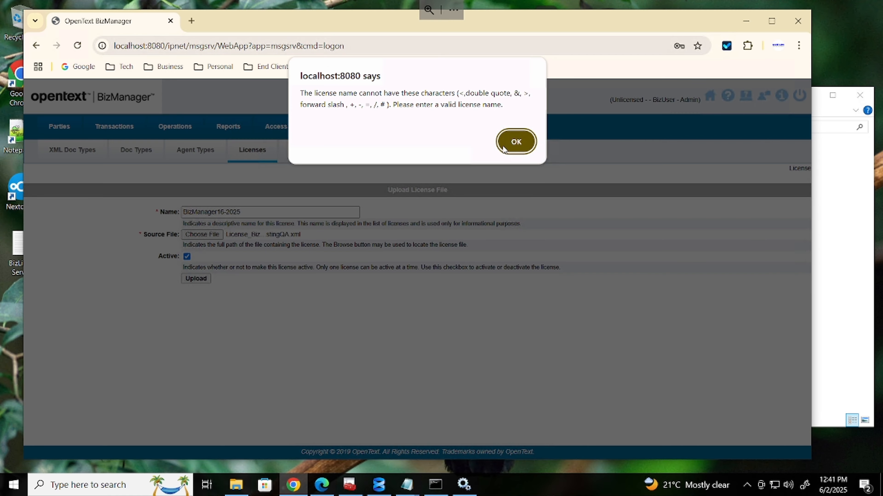
{"action": "left_click", "coordinate": [515, 141]}
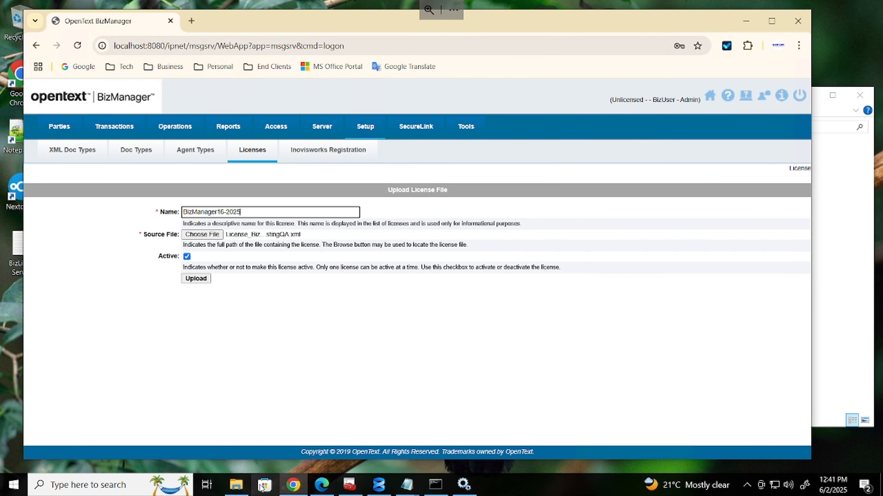
In Downloads, rename the license file to License_BizLink, dropping the date and TestingQA suffix
{"action": "left_click", "coordinate": [236, 485]}
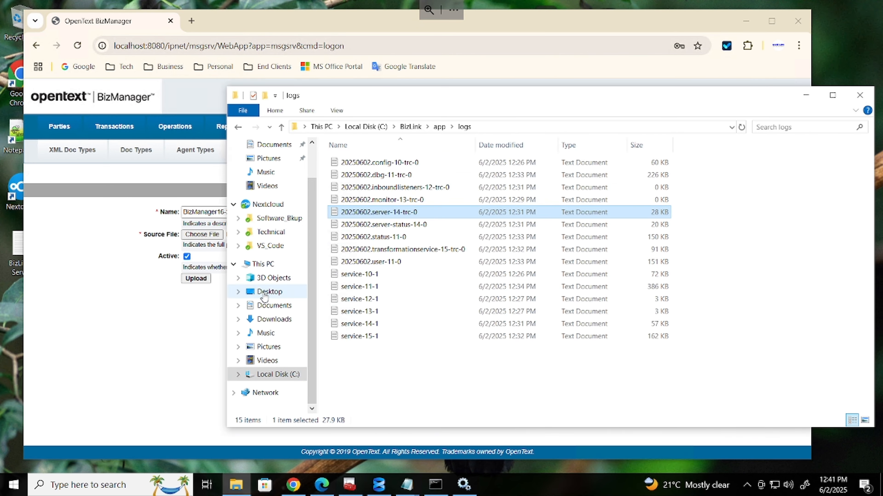
{"action": "left_click", "coordinate": [276, 320]}
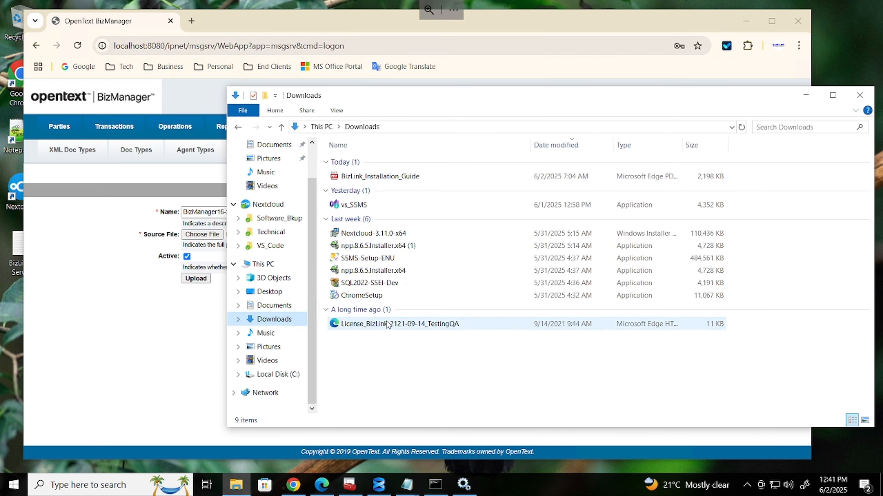
{"action": "left_click", "coordinate": [396, 326]}
{"action": "left_click", "coordinate": [395, 327]}
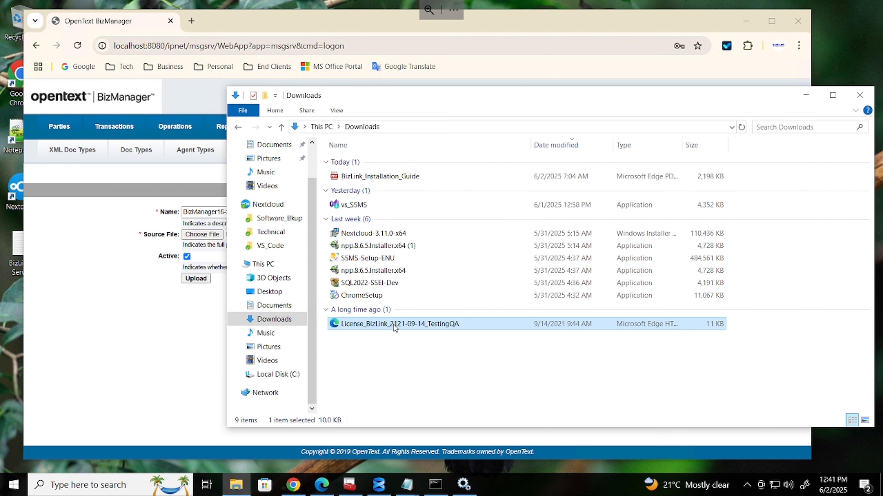
{"action": "left_click_drag", "start_coordinate": [387, 324], "coordinate": [489, 328]}
{"action": "key", "text": "BackSpace"}
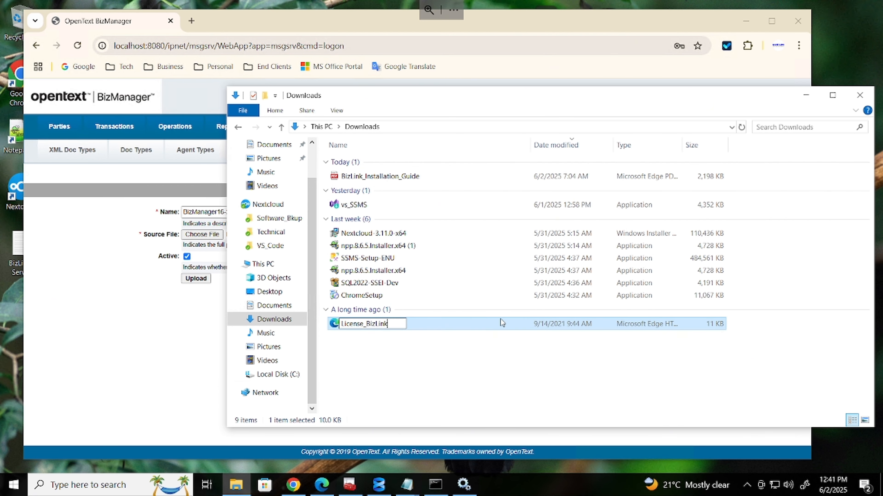
{"action": "key", "text": "Return"}
Select License_BizLink as source, upload again, and dismiss the repeated invalid-name alert
{"action": "left_click", "coordinate": [127, 350]}
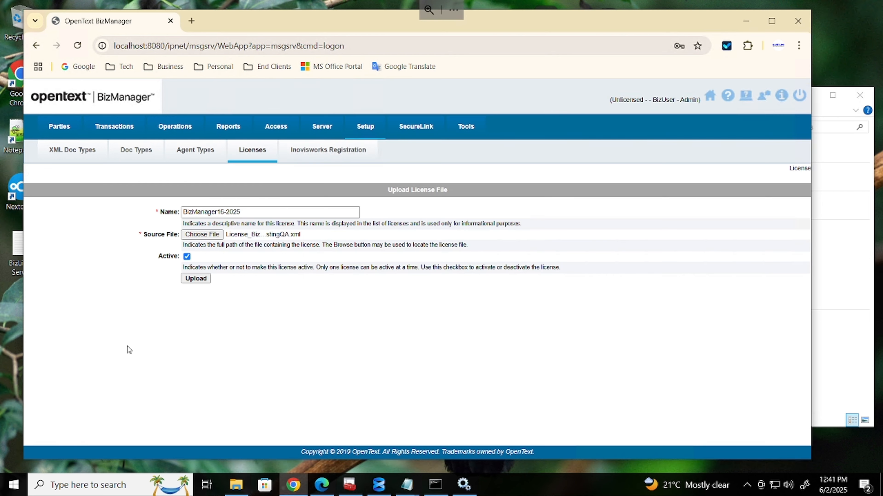
{"action": "left_click", "coordinate": [211, 234]}
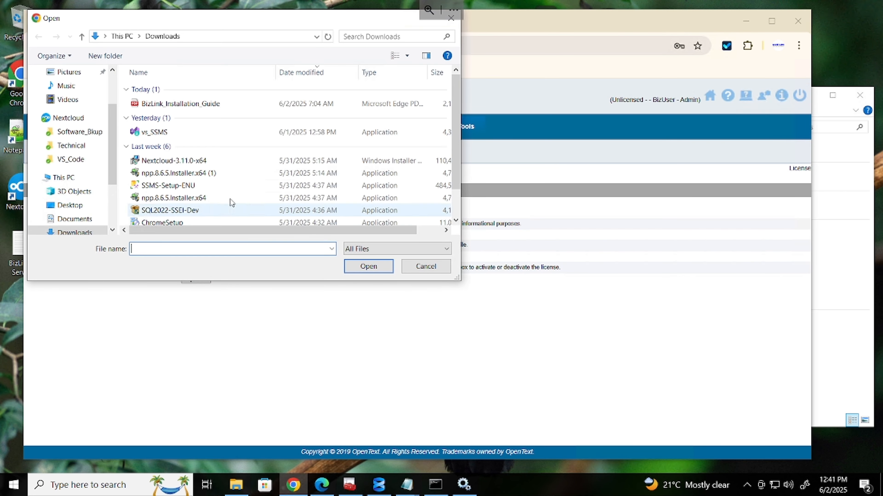
{"action": "scroll", "coordinate": [226, 194], "scroll_direction": "down", "scroll_amount": 1}
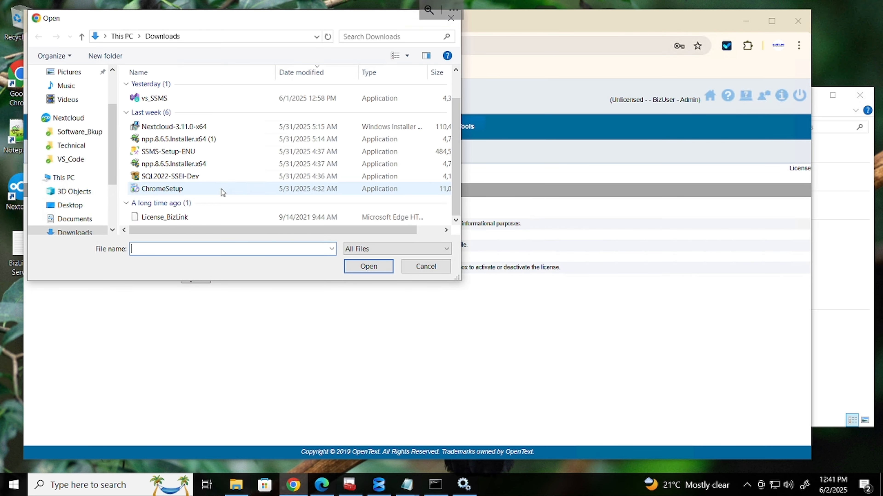
{"action": "double_click", "coordinate": [177, 217]}
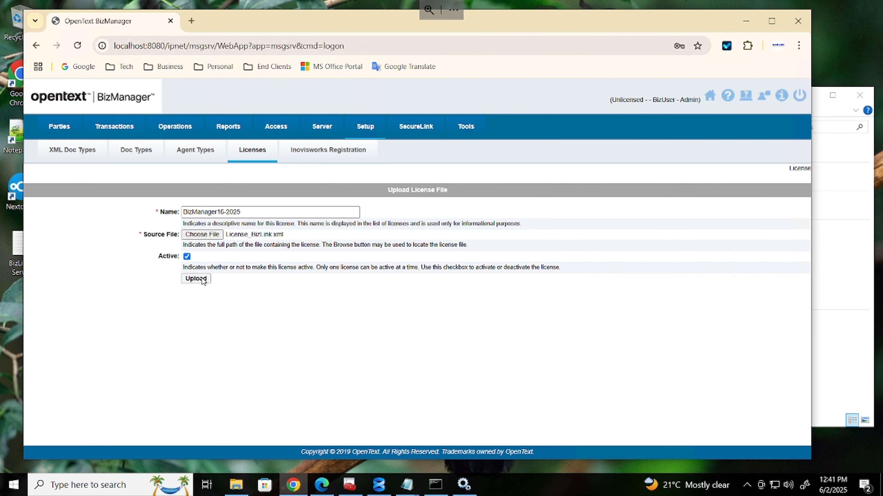
{"action": "left_click", "coordinate": [194, 279]}
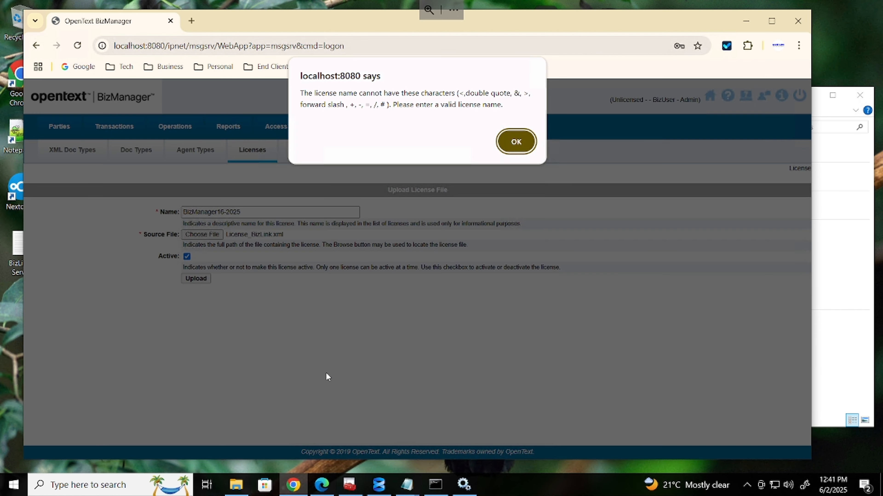
{"action": "left_click", "coordinate": [510, 147]}
Rename License_BizLink to LicenseBizLink by removing the underscore
{"action": "mouse_move", "coordinate": [311, 485]}
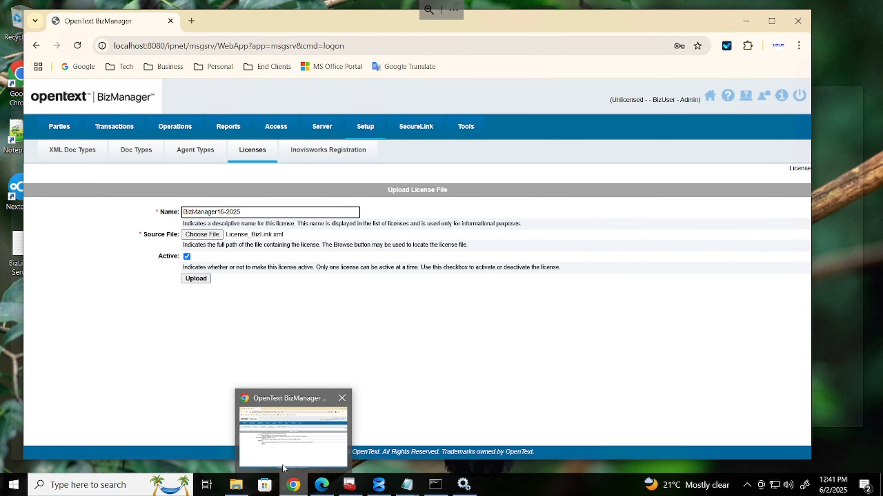
{"action": "left_click", "coordinate": [239, 466]}
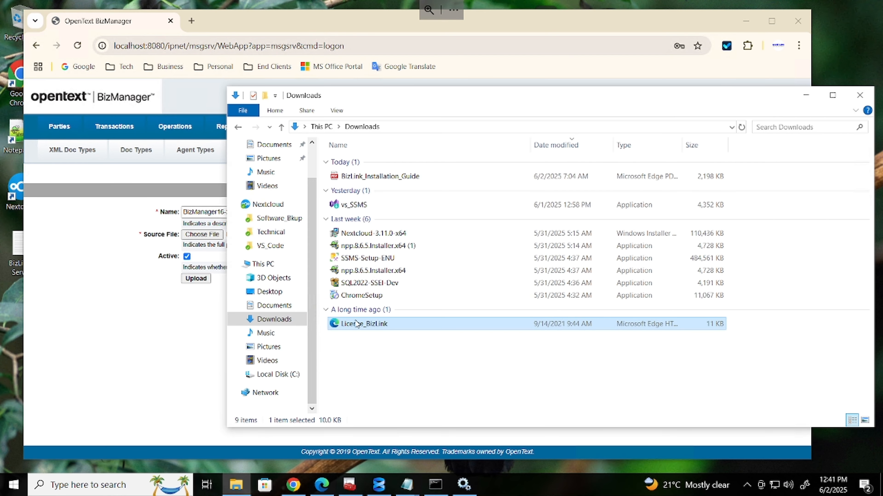
{"action": "left_click", "coordinate": [366, 330]}
{"action": "left_click", "coordinate": [364, 323]}
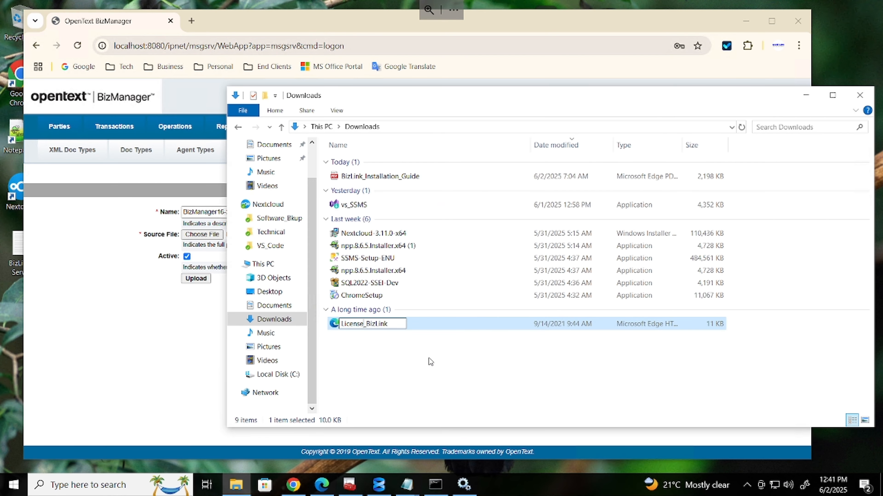
{"action": "key", "text": "Delete"}
{"action": "key", "text": "Return"}
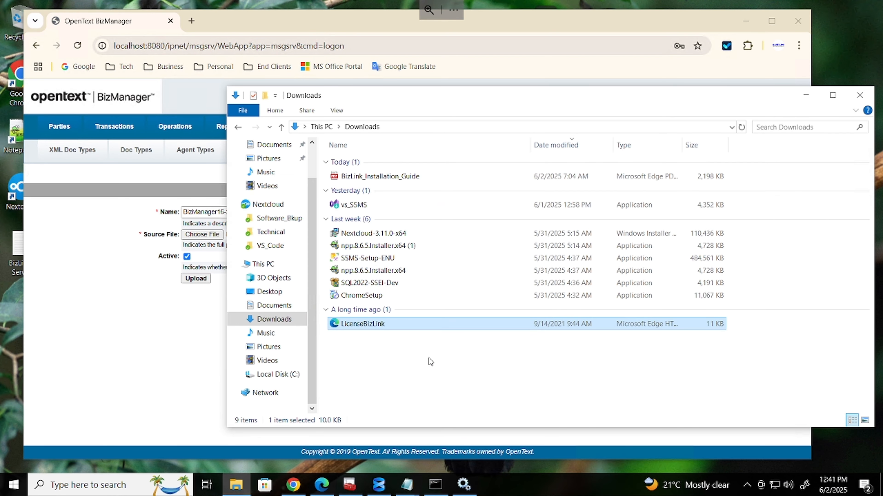
Select LicenseBizLink.xml as the source file and submit the upload
{"action": "left_click", "coordinate": [130, 391]}
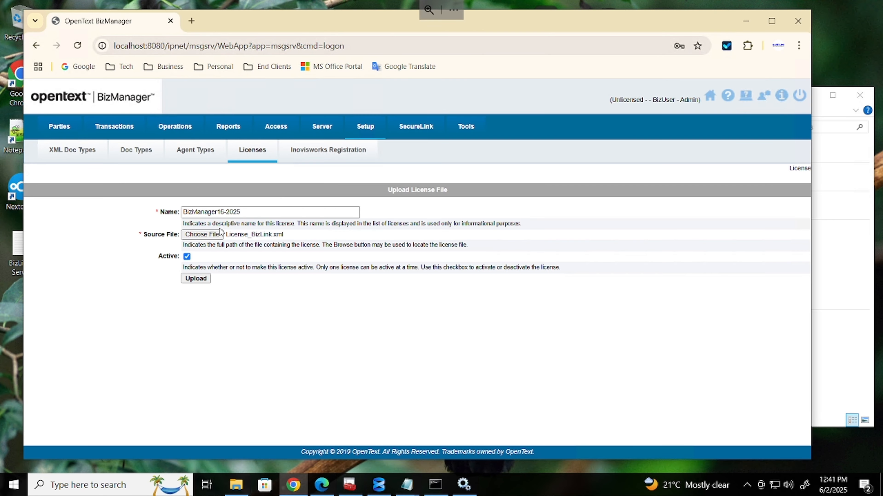
{"action": "left_click", "coordinate": [205, 235]}
{"action": "scroll", "coordinate": [209, 176], "scroll_direction": "down", "scroll_amount": 1}
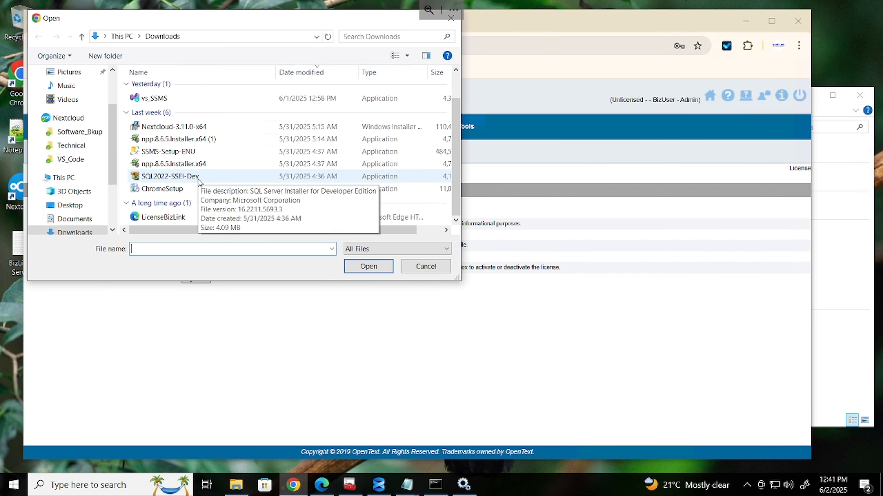
{"action": "double_click", "coordinate": [180, 217]}
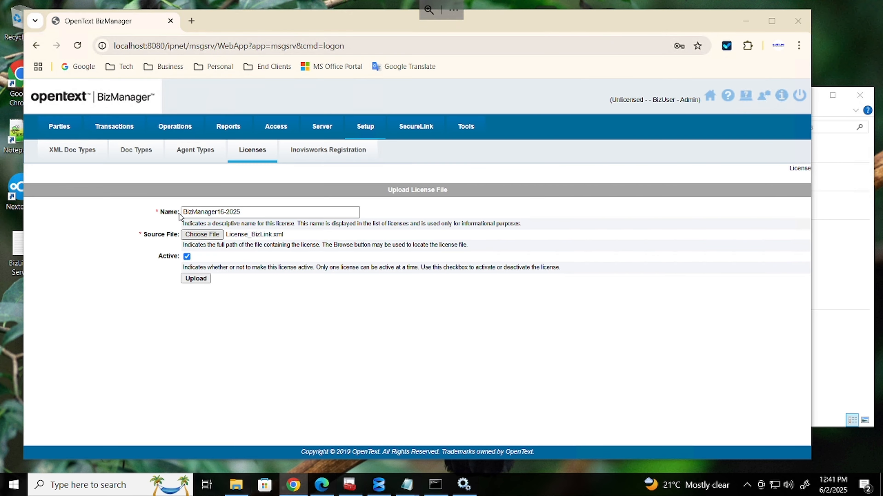
{"action": "left_click", "coordinate": [189, 280]}
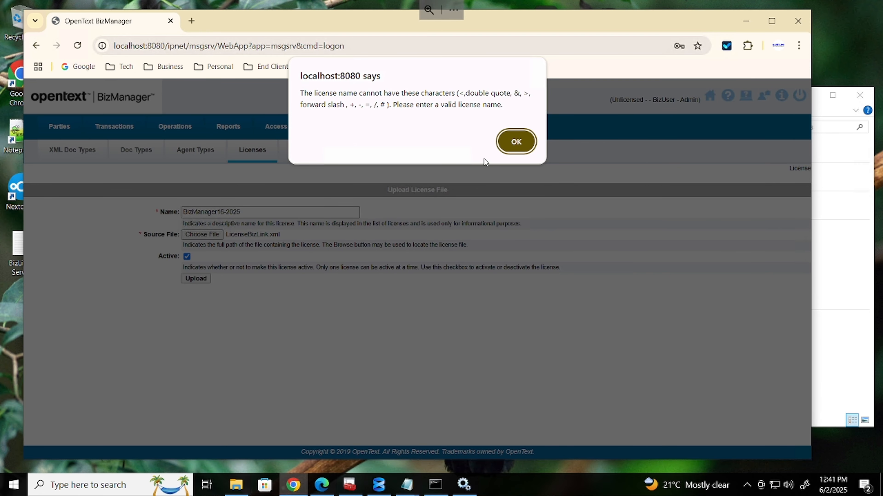
Dismiss the alert, change the license name to BizManager16_2025, and upload
{"action": "left_click", "coordinate": [516, 142]}
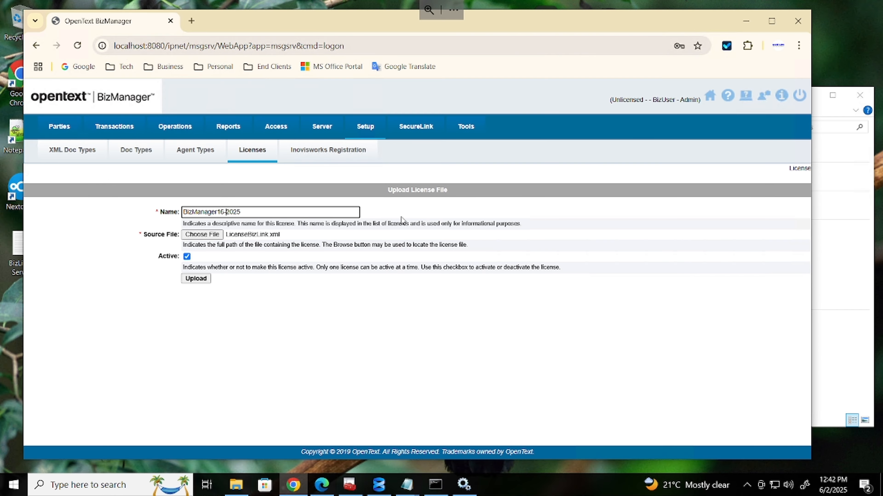
{"action": "key", "text": "BackSpace"}
{"action": "type", "text": "_2"}
{"action": "left_click", "coordinate": [198, 280]}
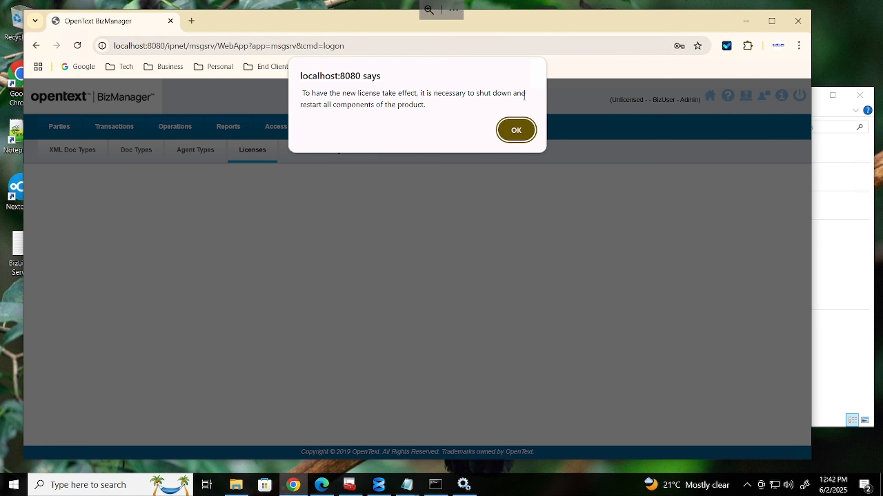
Acknowledge the restart notice, return to the start page, then log out and back in
{"action": "left_click", "coordinate": [516, 131]}
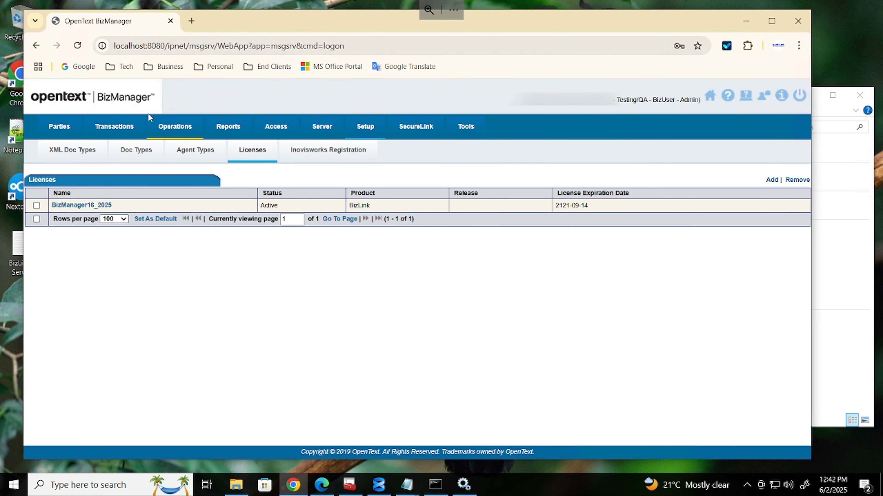
{"action": "left_click", "coordinate": [35, 48]}
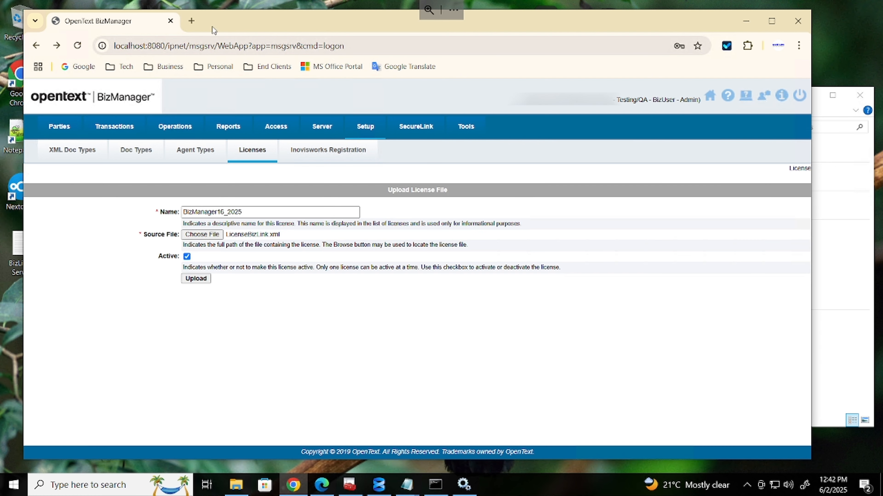
{"action": "left_click", "coordinate": [710, 96]}
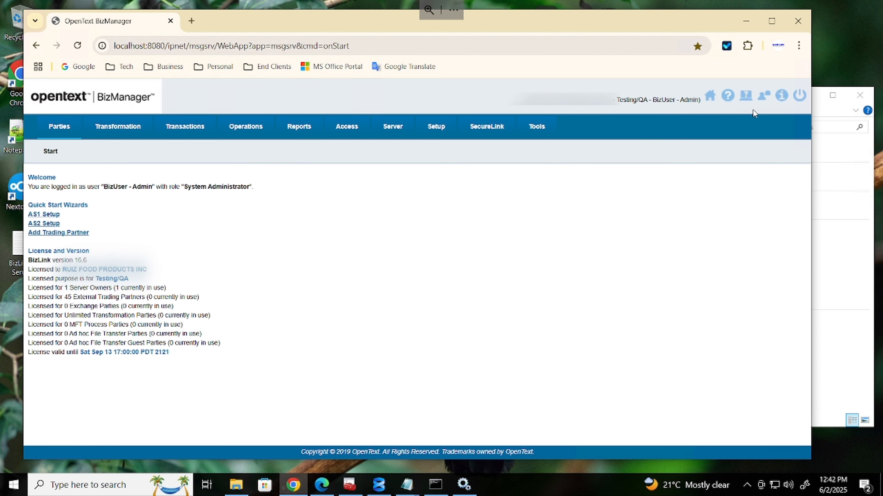
{"action": "left_click", "coordinate": [799, 95]}
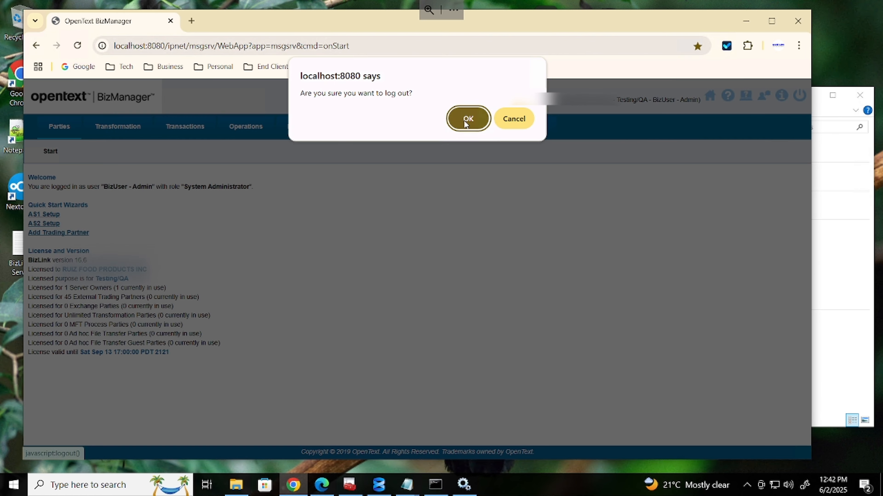
{"action": "left_click", "coordinate": [473, 116]}
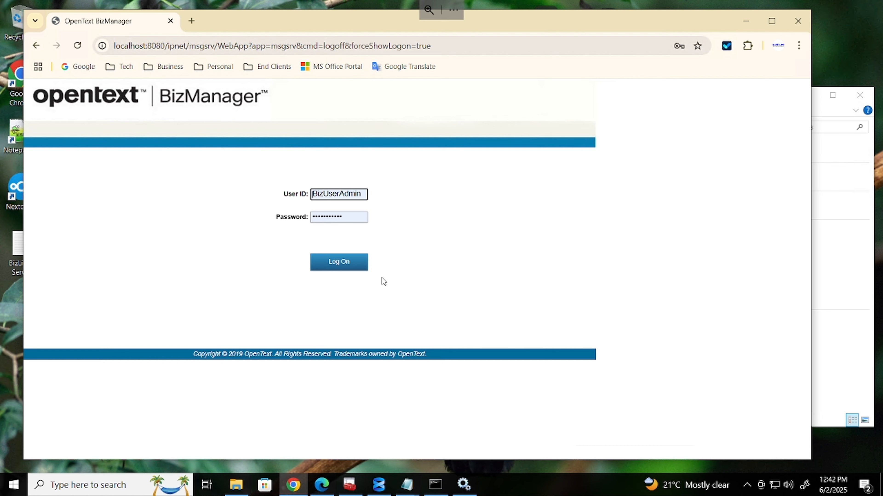
{"action": "left_click", "coordinate": [347, 263]}
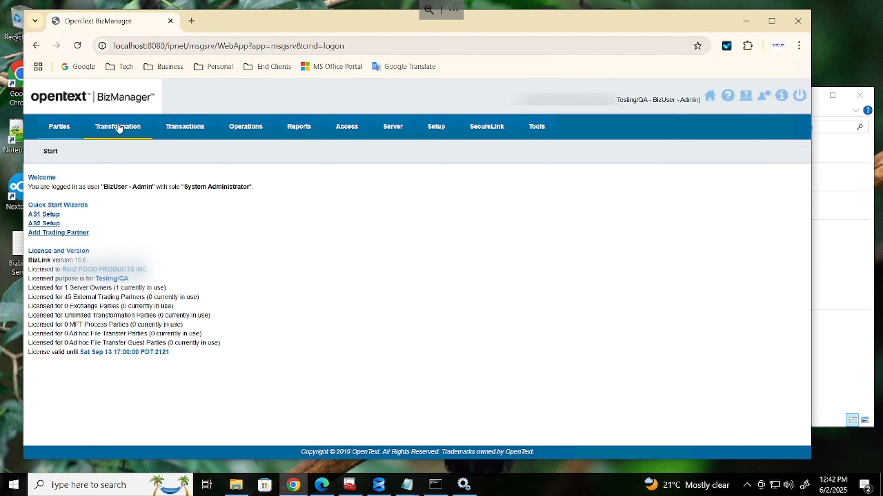
Browse the Transformation, Reports and Access sections, ending on Server > System Monitor
{"action": "left_click", "coordinate": [119, 128]}
{"action": "left_click", "coordinate": [212, 150]}
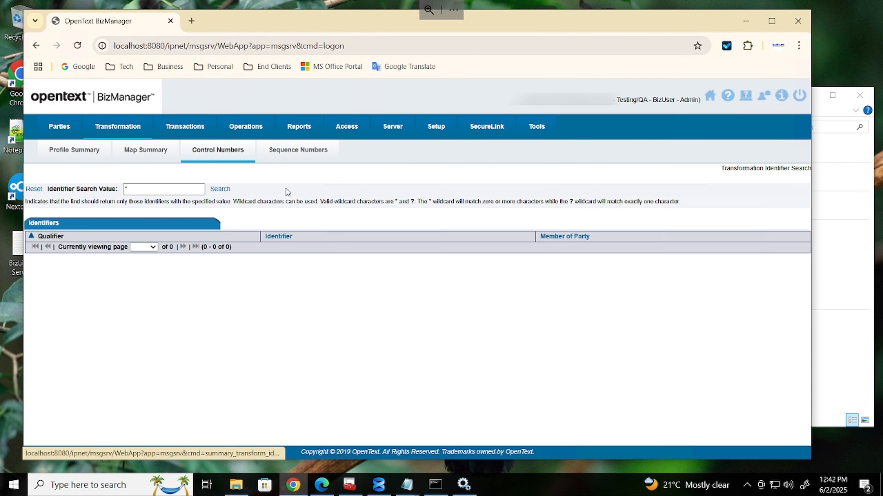
{"action": "left_click", "coordinate": [289, 152]}
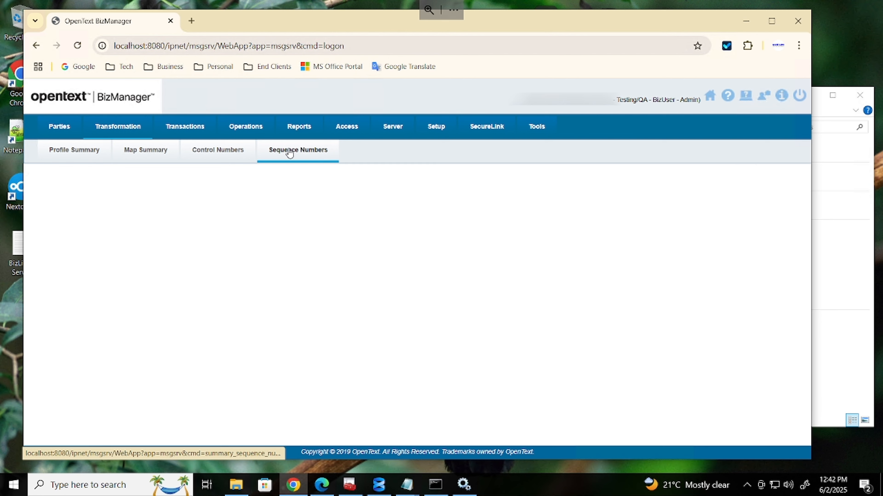
{"action": "left_click", "coordinate": [296, 129]}
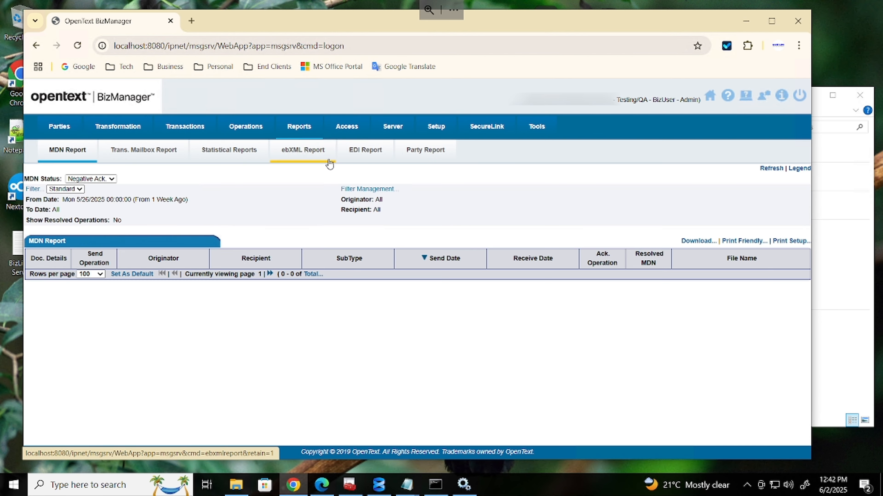
{"action": "left_click", "coordinate": [347, 133]}
{"action": "left_click", "coordinate": [384, 129]}
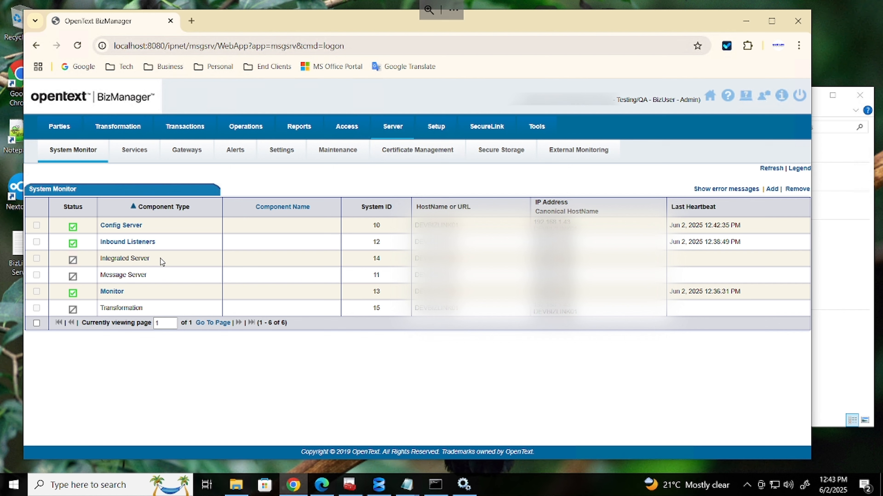
Start the BizManager BizLink Msgsrv and Transformation Service in Windows Services
{"action": "left_click", "coordinate": [464, 484]}
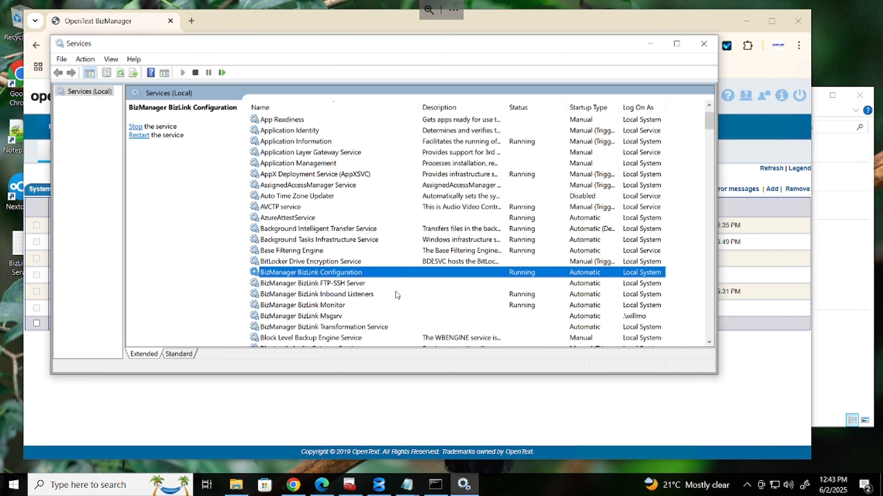
{"action": "left_click", "coordinate": [334, 316]}
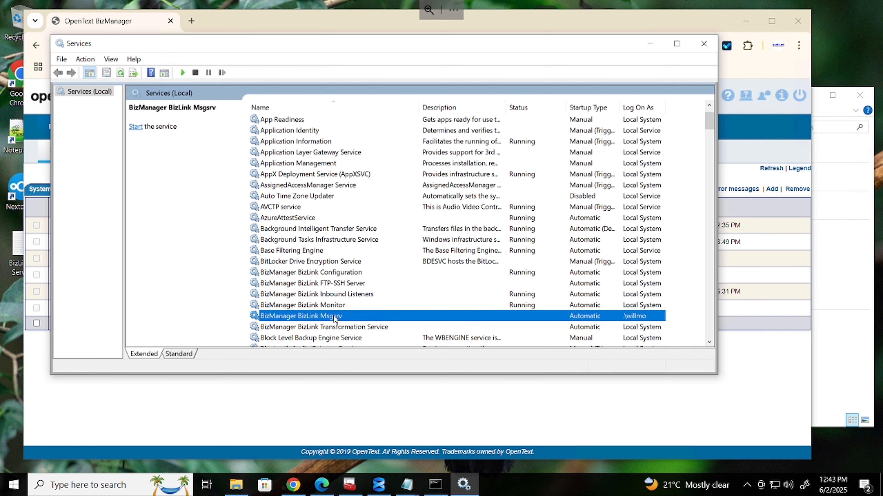
{"action": "right_click", "coordinate": [334, 317]}
{"action": "left_click", "coordinate": [357, 325]}
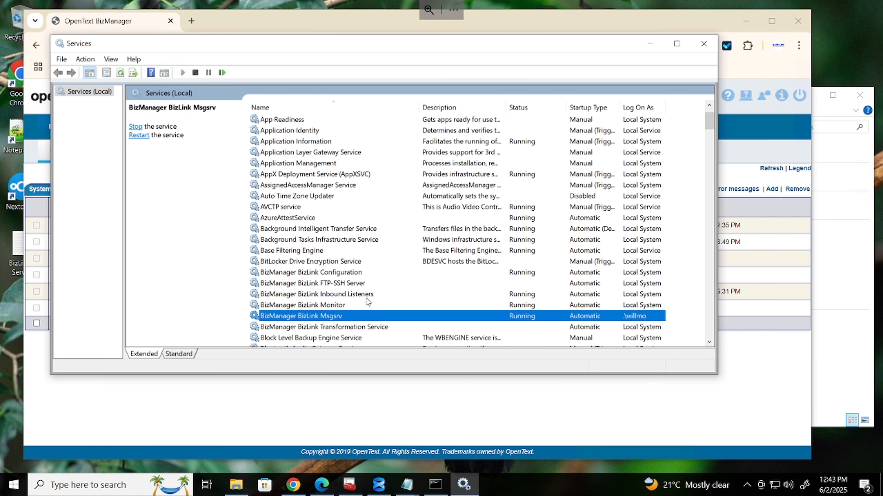
{"action": "left_click", "coordinate": [351, 328]}
{"action": "right_click", "coordinate": [351, 327]}
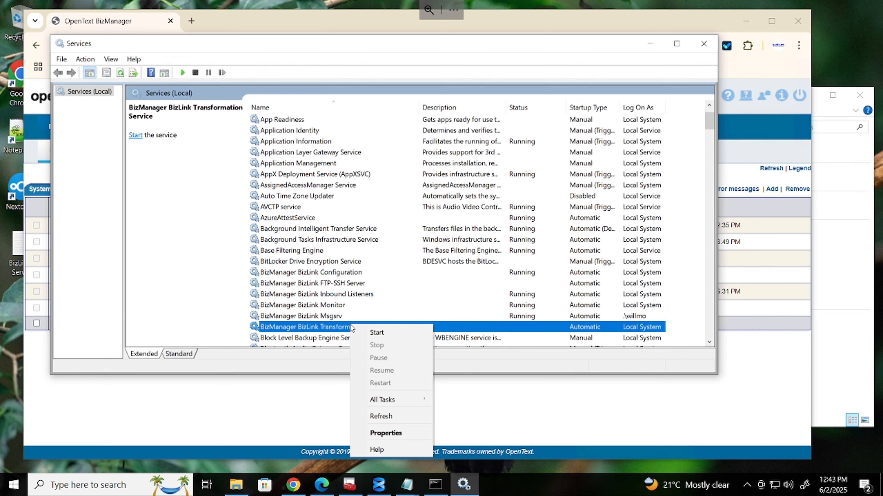
{"action": "left_click", "coordinate": [379, 333]}
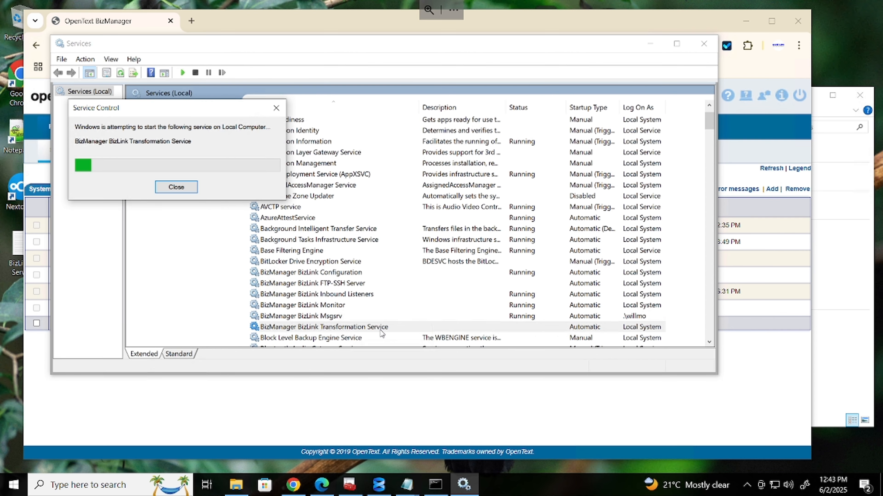
Start the FTP-SSH Server service, check service details, and refresh the list
{"action": "left_click", "coordinate": [351, 283]}
{"action": "right_click", "coordinate": [353, 285]}
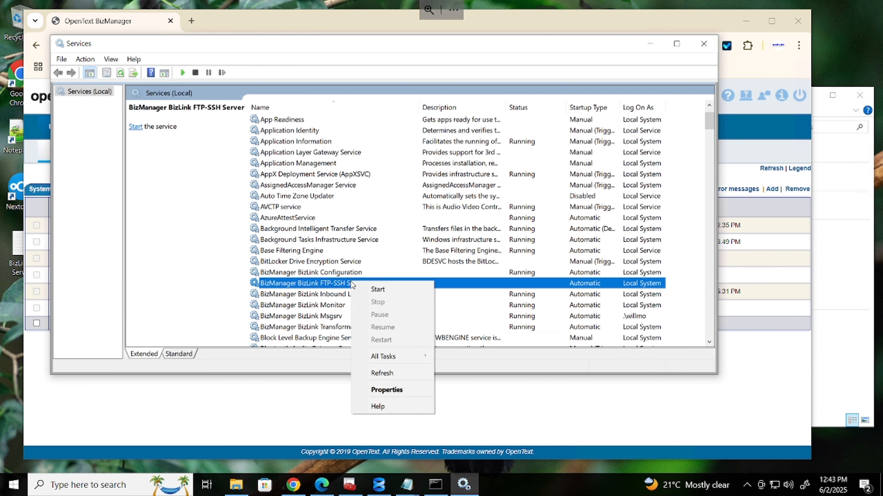
{"action": "left_click", "coordinate": [377, 290]}
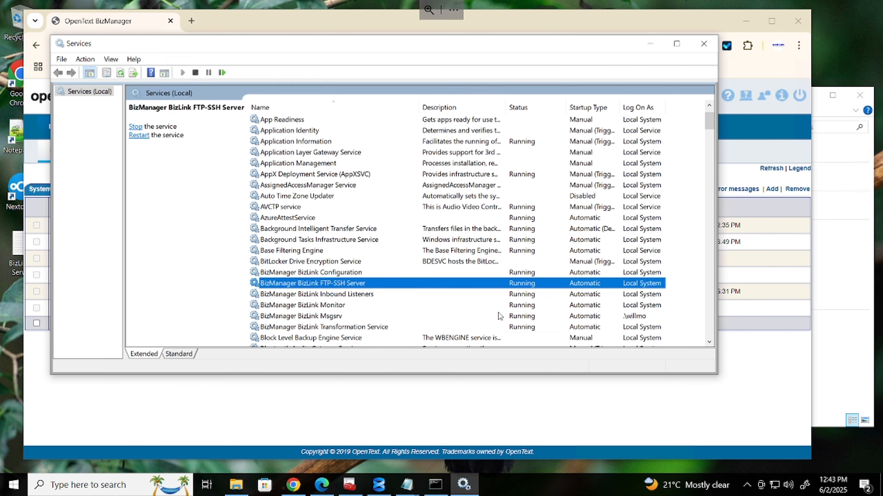
{"action": "left_click", "coordinate": [533, 329]}
{"action": "left_click", "coordinate": [531, 272]}
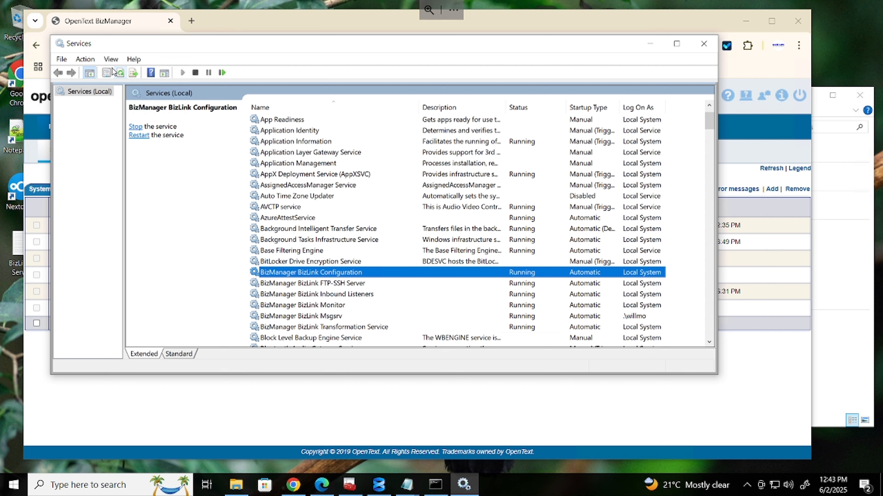
{"action": "left_click", "coordinate": [119, 73]}
Reload the System Monitor in Chrome, confirm resubmission, and recheck all six components
{"action": "left_click", "coordinate": [207, 428]}
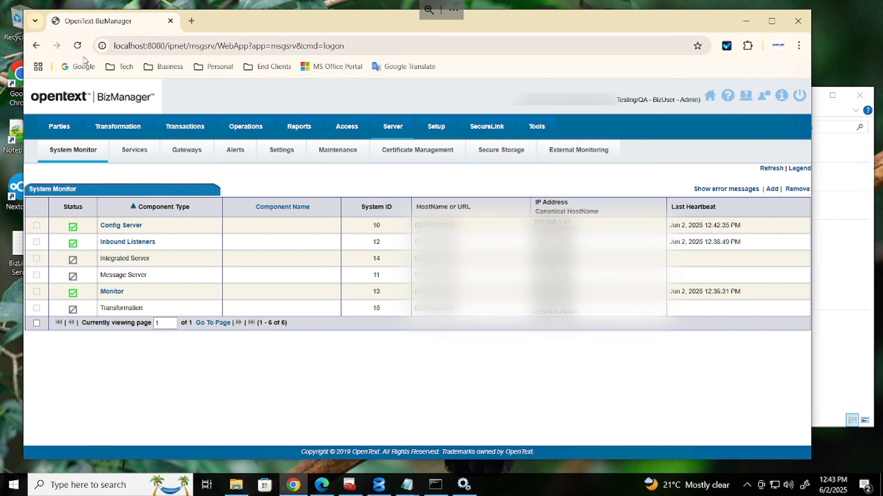
{"action": "left_click", "coordinate": [77, 45]}
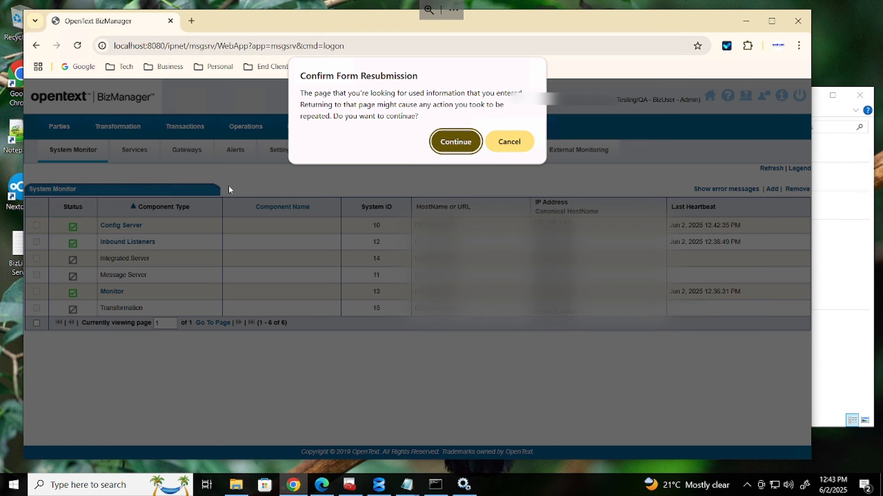
{"action": "left_click", "coordinate": [466, 141]}
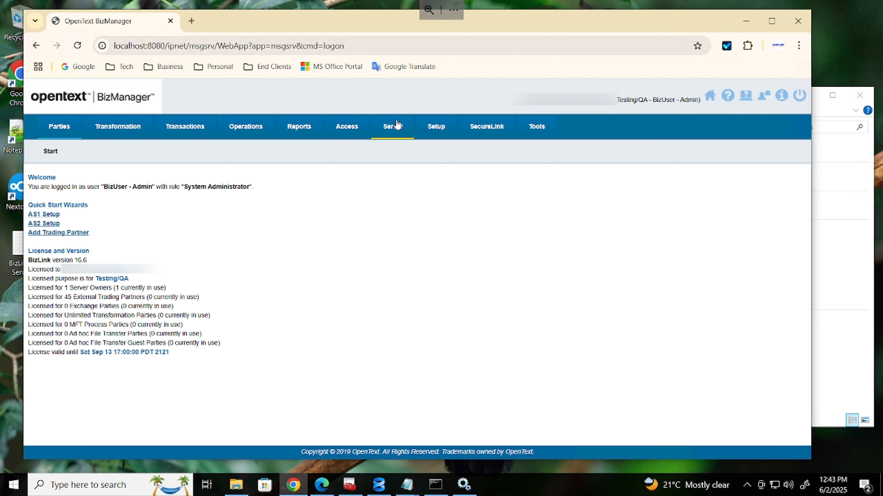
{"action": "left_click", "coordinate": [396, 125]}
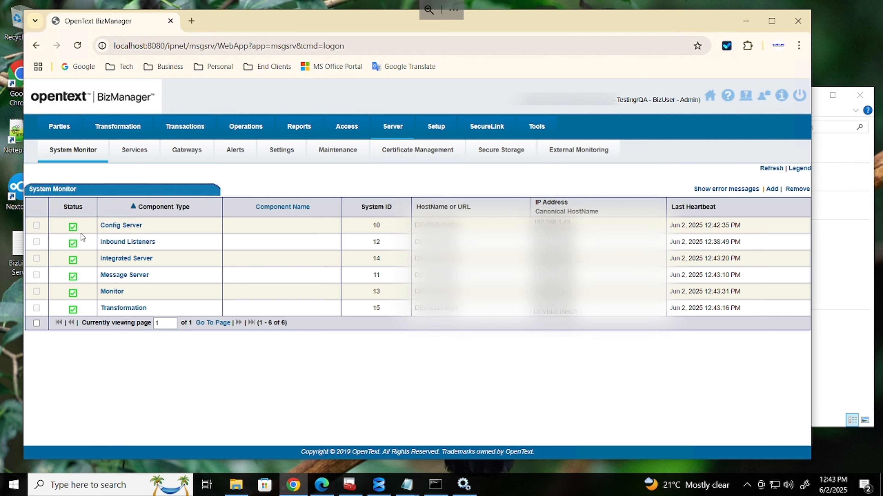